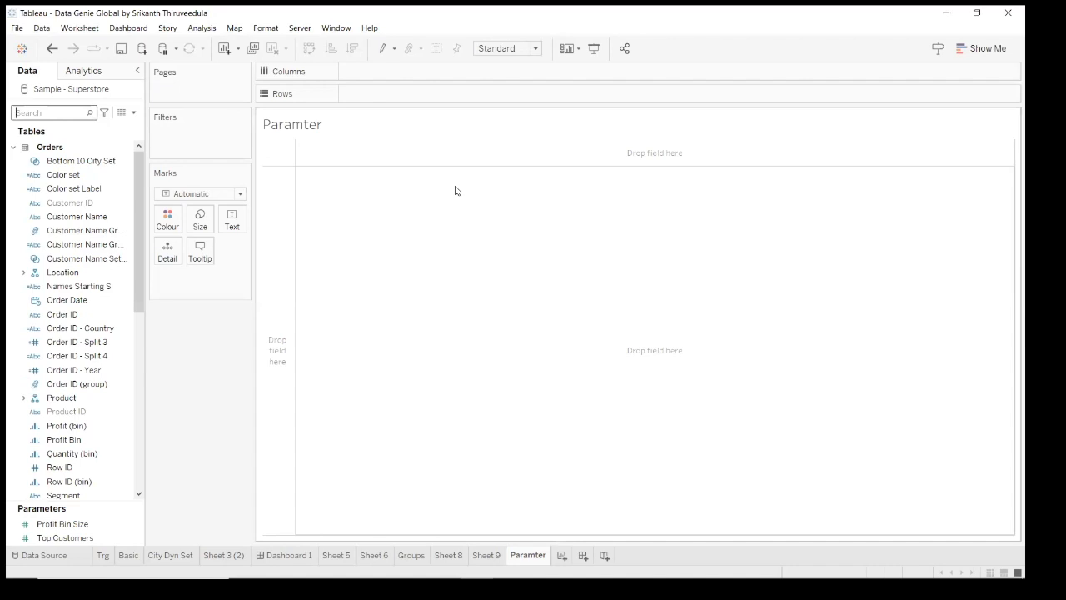
Step: Enlarge the Parameters section of the data pane and search the fields for "sub", selecting Sub-Category
{"action": "key", "text": "ctrl+f"}
{"action": "key", "text": "Escape"}
{"action": "left_click_drag", "start_coordinate": [92, 500], "coordinate": [91, 323]}
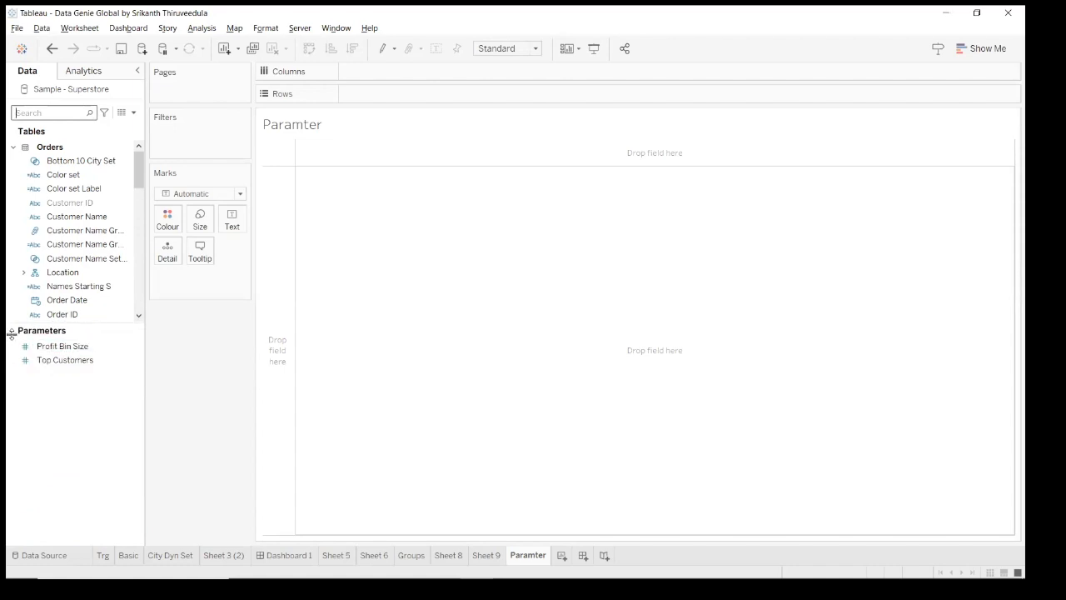
{"action": "left_click", "coordinate": [8, 359]}
{"action": "key", "text": "ctrl+f"}
{"action": "left_click_drag", "start_coordinate": [100, 325], "coordinate": [100, 419]}
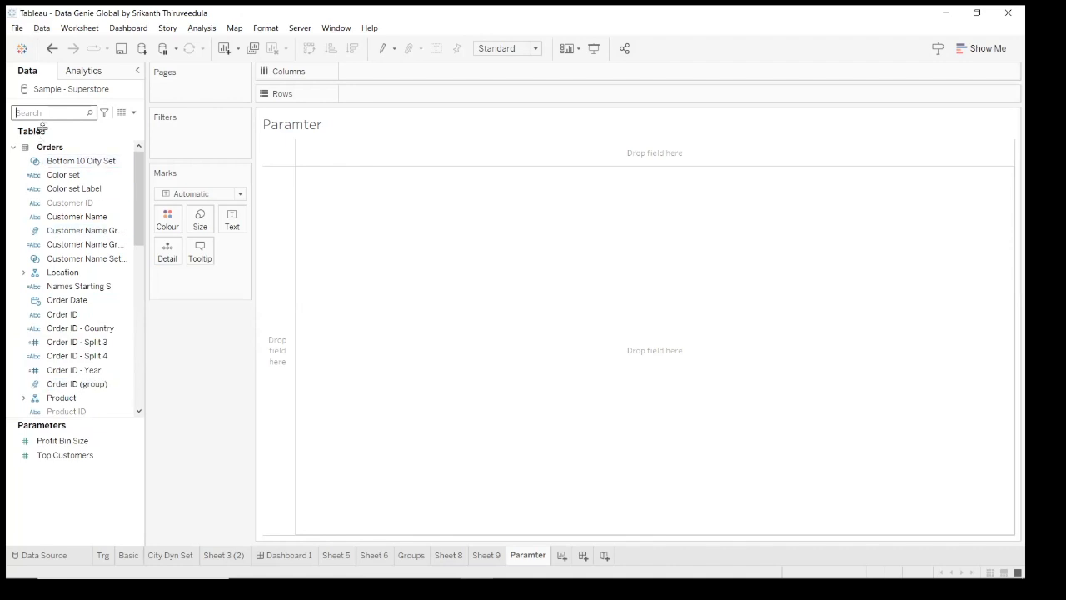
{"action": "type", "text": "sub"}
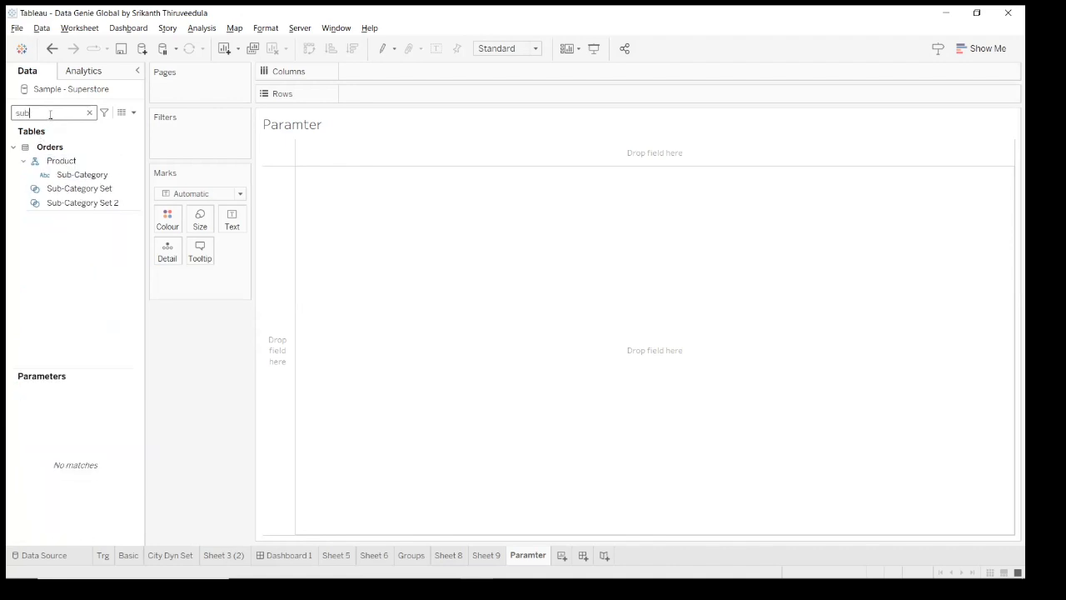
{"action": "left_click", "coordinate": [84, 175]}
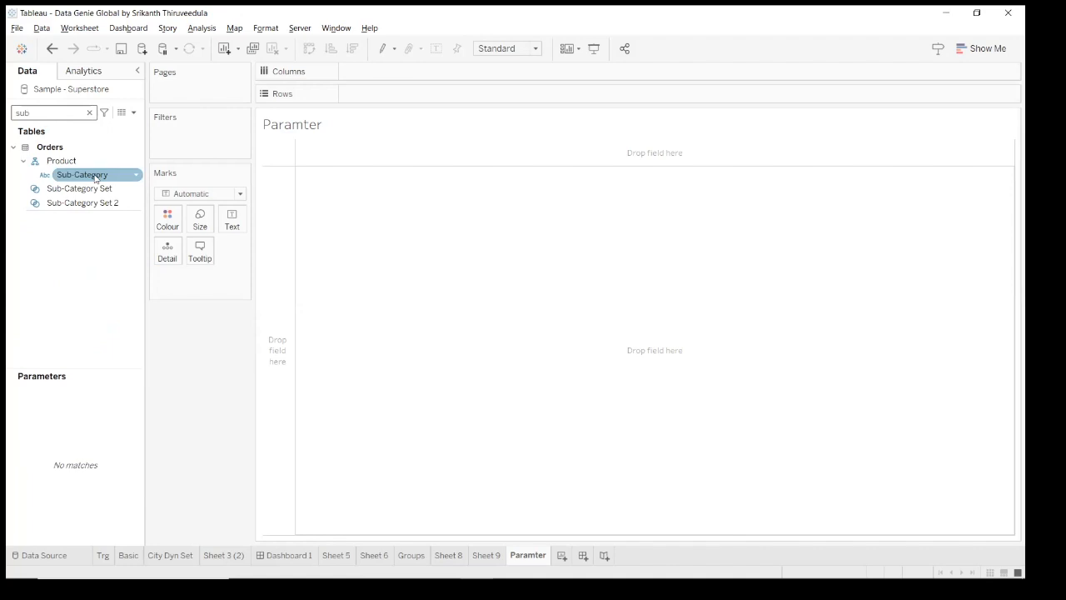
{"action": "right_click", "coordinate": [96, 177]}
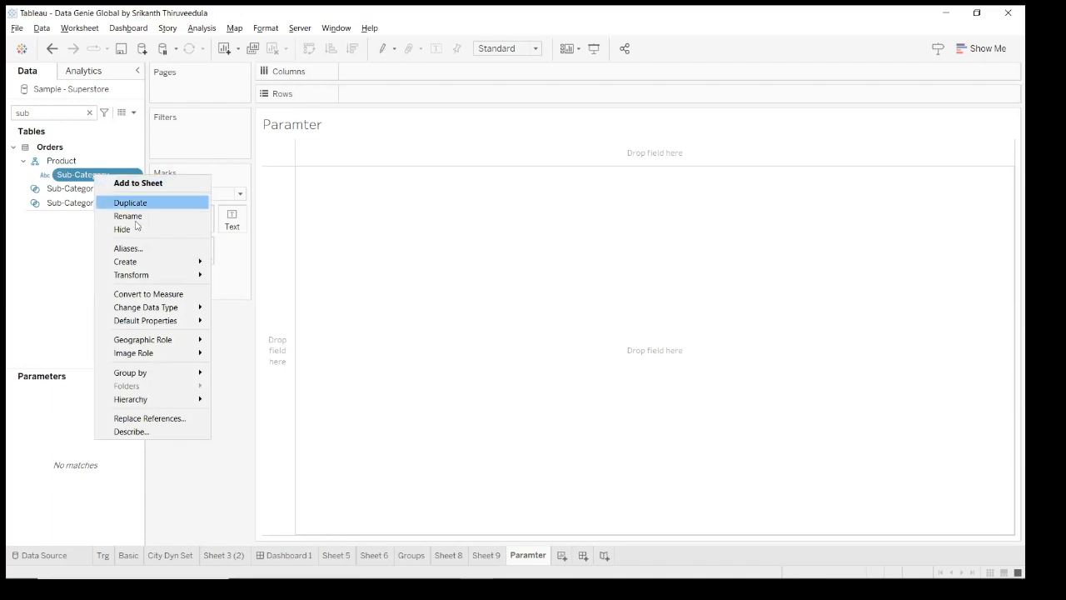
{"action": "mouse_move", "coordinate": [176, 309]}
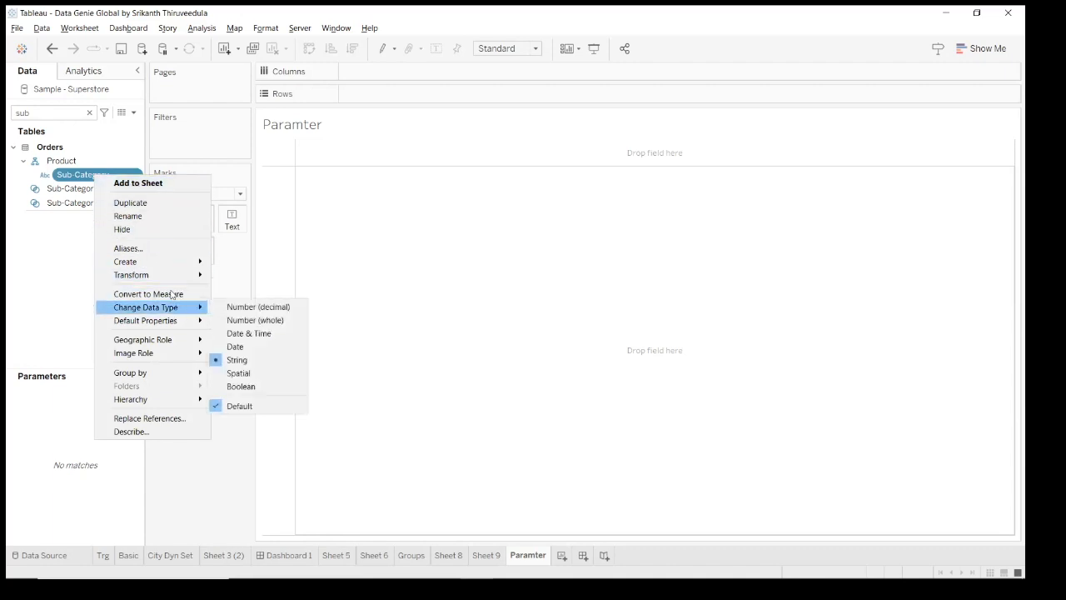
{"action": "mouse_move", "coordinate": [175, 262]}
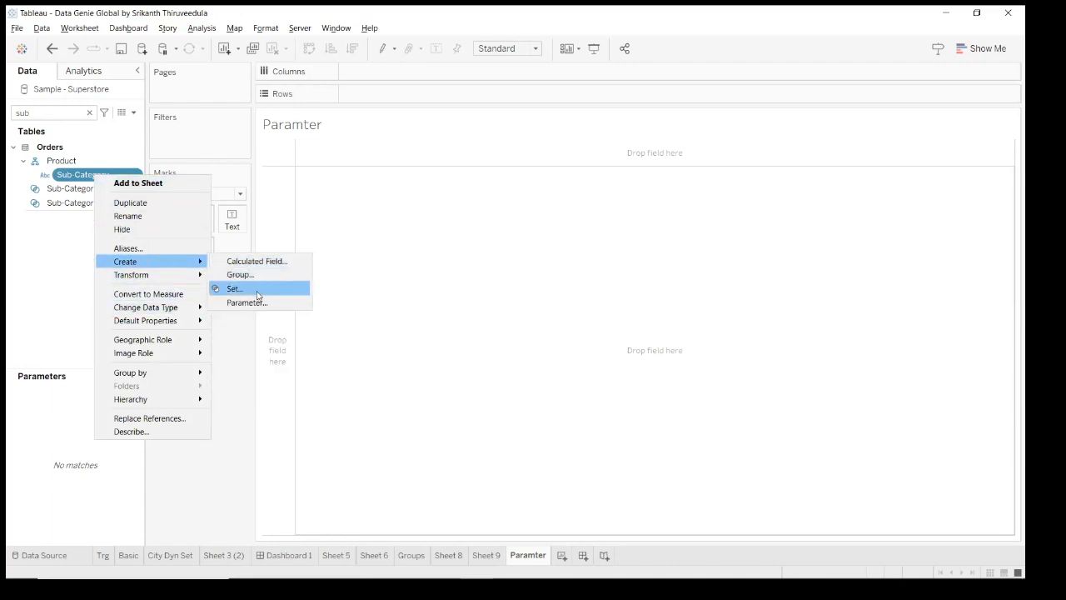
{"action": "left_click", "coordinate": [255, 302]}
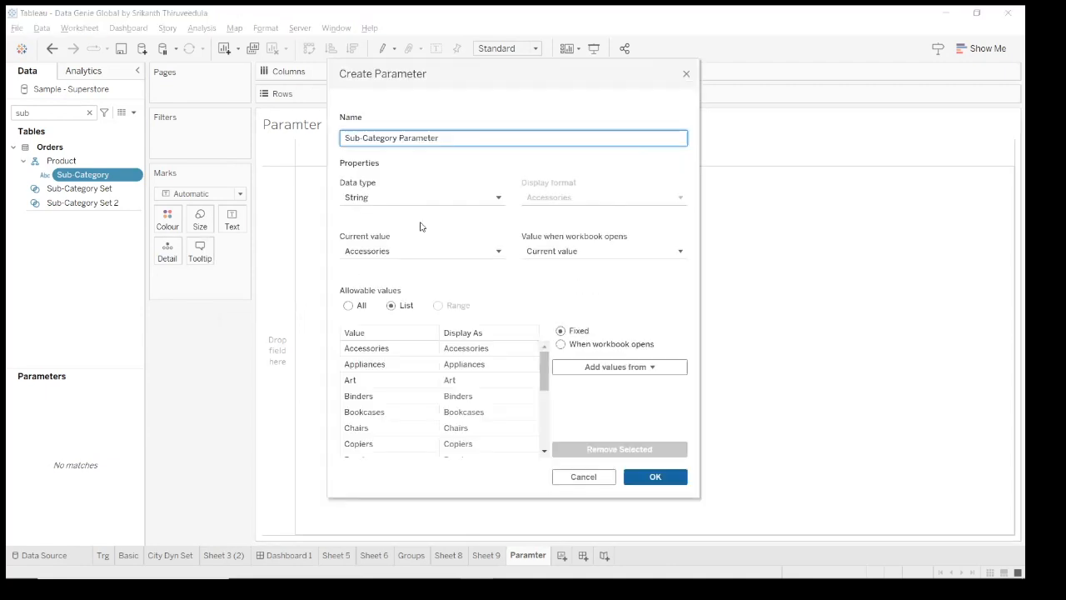
{"action": "left_click_drag", "start_coordinate": [441, 73], "coordinate": [388, 139]}
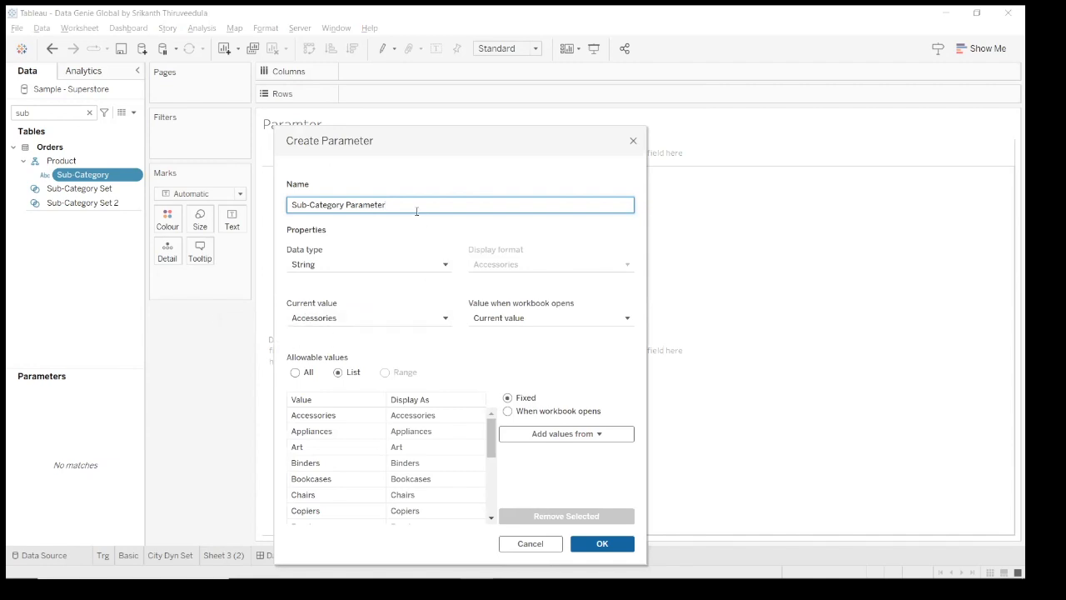
{"action": "double_click", "coordinate": [358, 204]}
{"action": "key", "text": "BackSpace"}
{"action": "key", "text": "Home"}
{"action": "type", "text": "Select"}
{"action": "left_click_drag", "start_coordinate": [344, 140], "coordinate": [290, 78]}
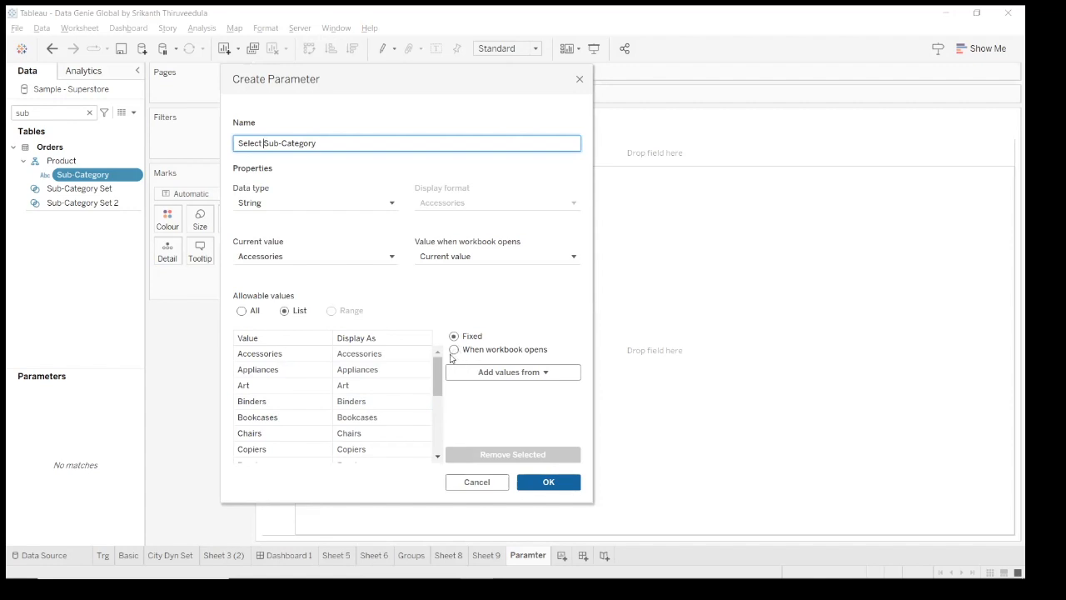
{"action": "left_click", "coordinate": [243, 311]}
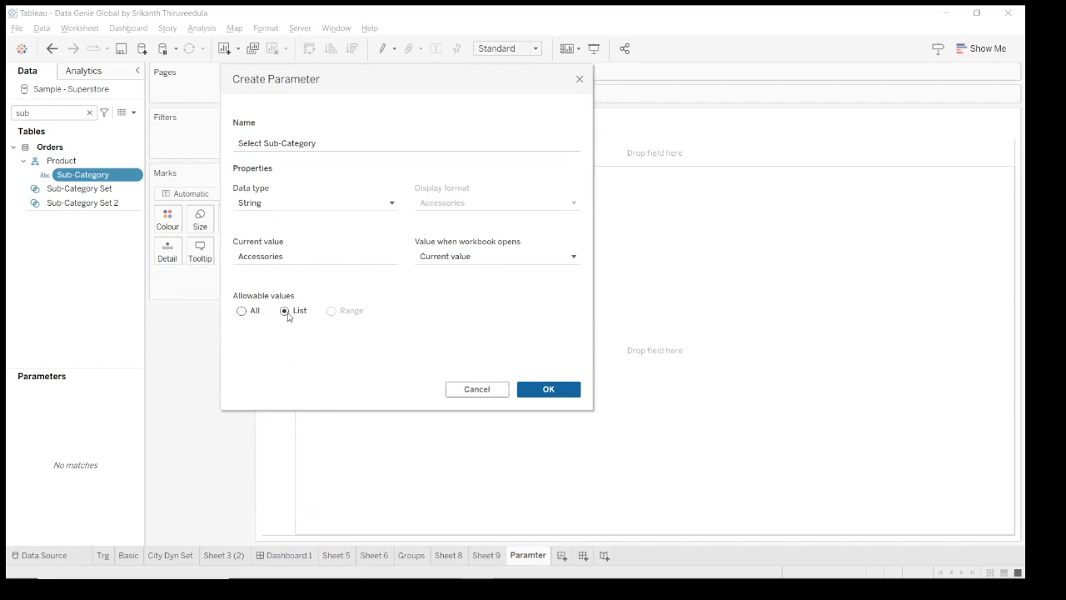
{"action": "left_click", "coordinate": [484, 489]}
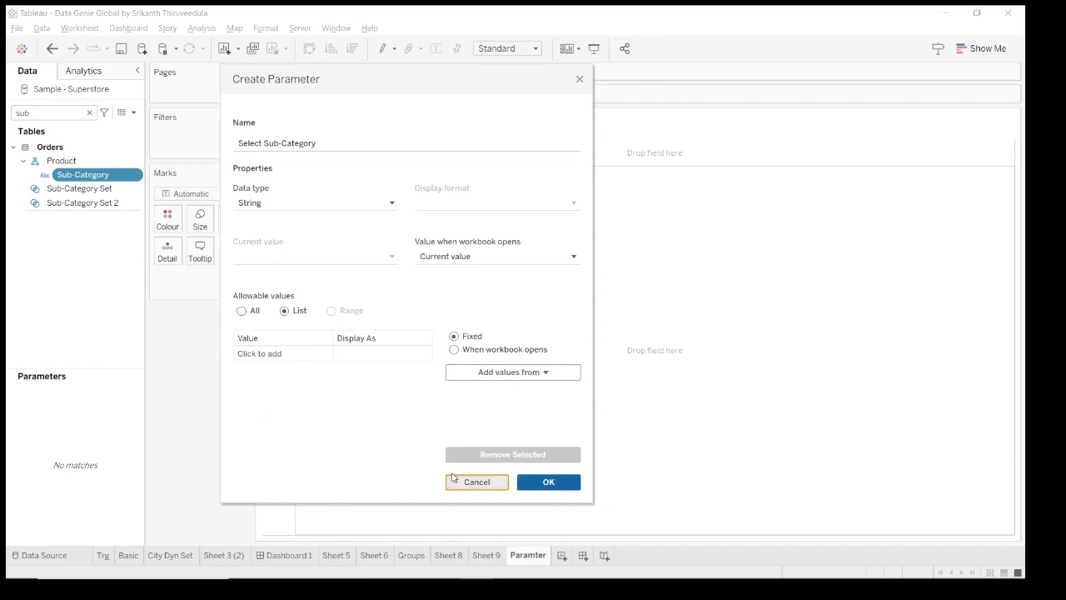
Step: Start a new parameter from the Sub-Category field and name it Select Sub-Category
{"action": "right_click", "coordinate": [124, 180]}
{"action": "mouse_move", "coordinate": [191, 264]}
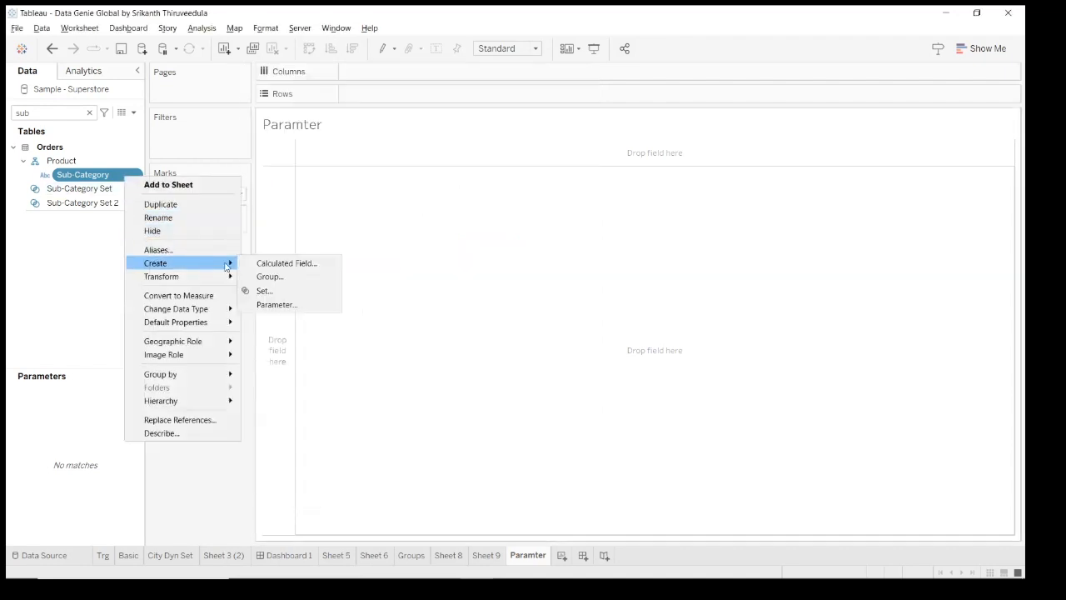
{"action": "left_click", "coordinate": [284, 306]}
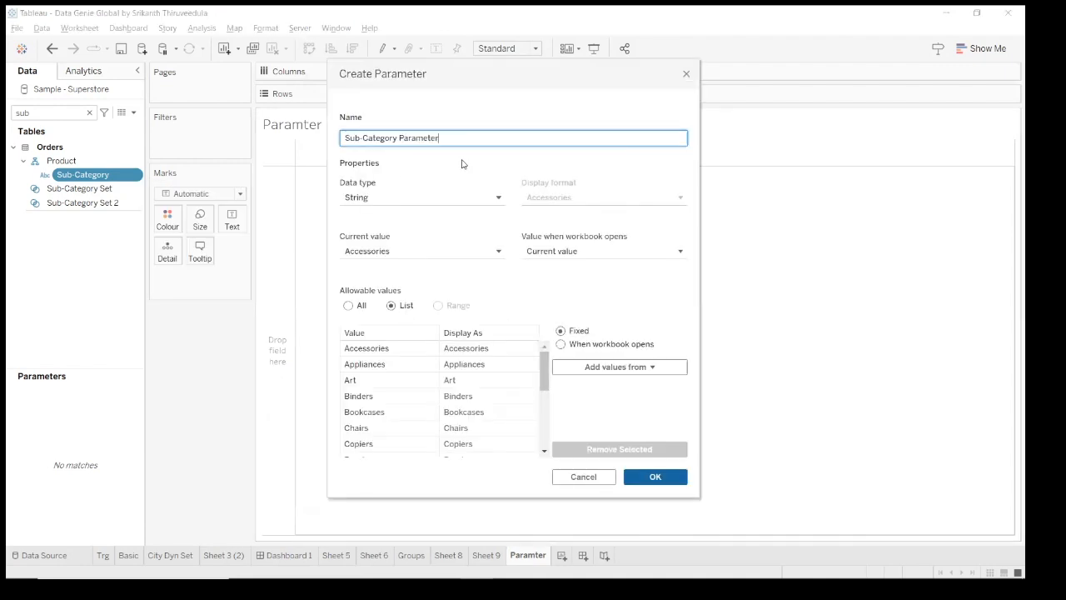
{"action": "key", "text": "BackSpace"}
{"action": "key", "text": "BackSpace"}
{"action": "key", "text": "BackSpace"}
{"action": "key", "text": "BackSpace"}
{"action": "key", "text": "BackSpace"}
{"action": "key", "text": "BackSpace"}
{"action": "key", "text": "BackSpace"}
{"action": "key", "text": "BackSpace"}
{"action": "key", "text": "BackSpace"}
{"action": "key", "text": "BackSpace"}
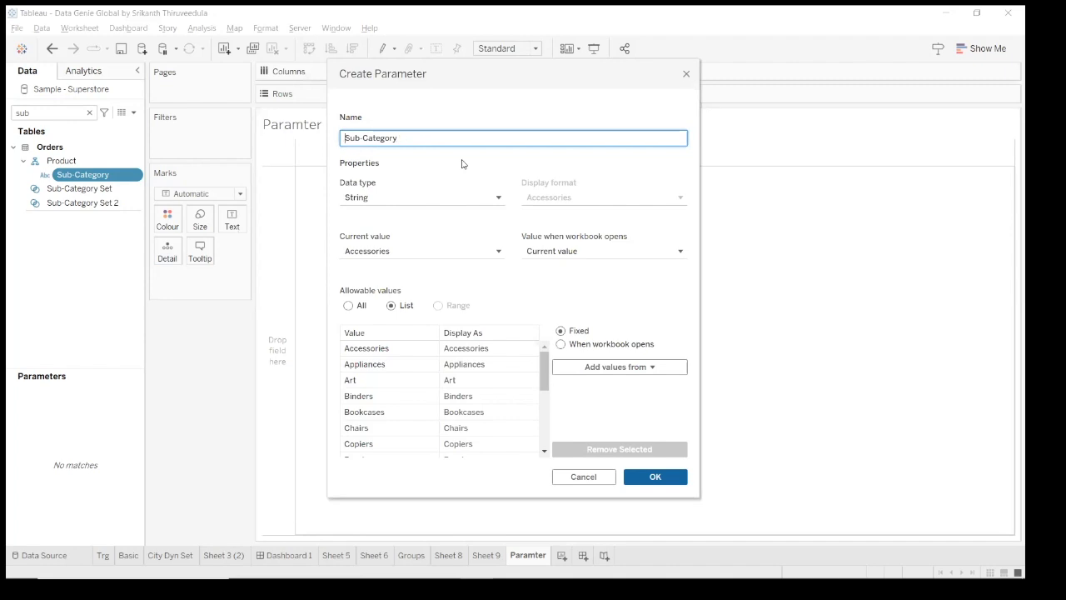
{"action": "key", "text": "Home"}
{"action": "type", "text": "Select"}
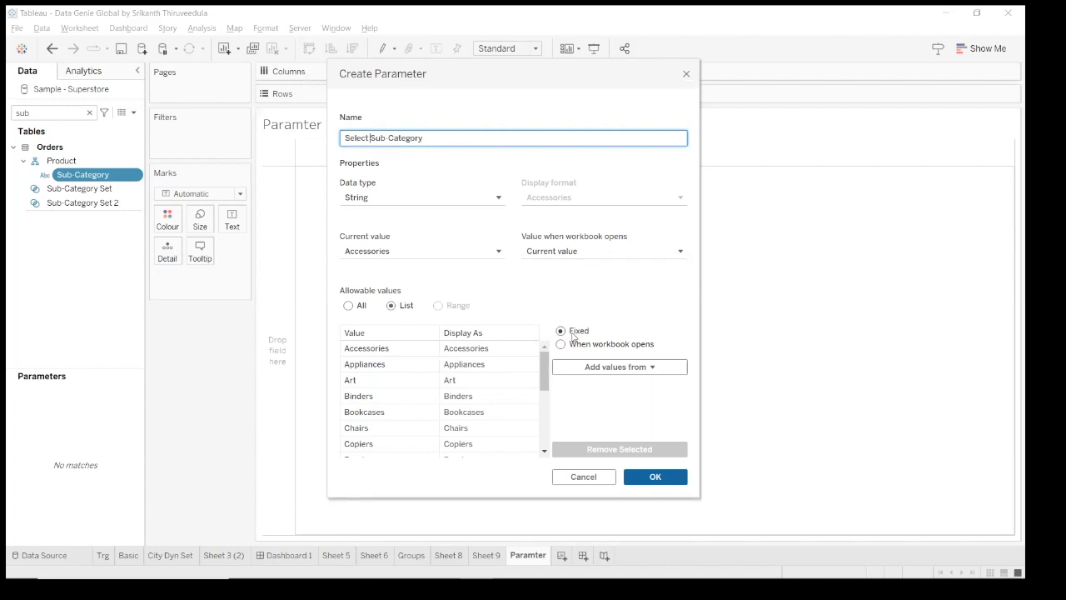
Step: Make the parameter's value list refresh from the Sub-Category field when the workbook opens, and create the parameter
{"action": "scroll", "coordinate": [425, 358], "scroll_direction": "down", "scroll_amount": 4}
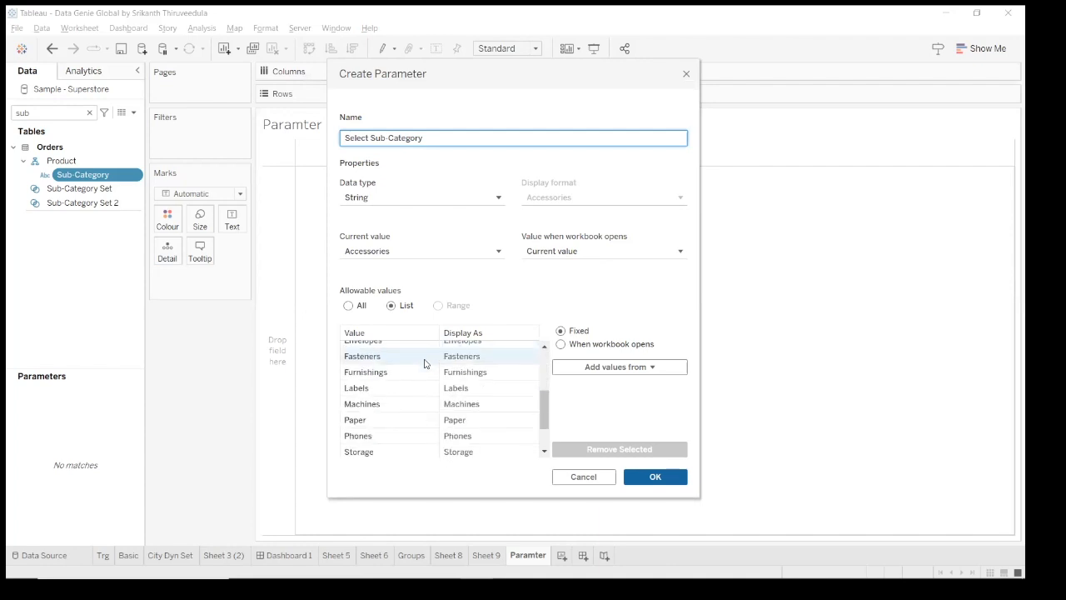
{"action": "scroll", "coordinate": [428, 392], "scroll_direction": "up", "scroll_amount": 5}
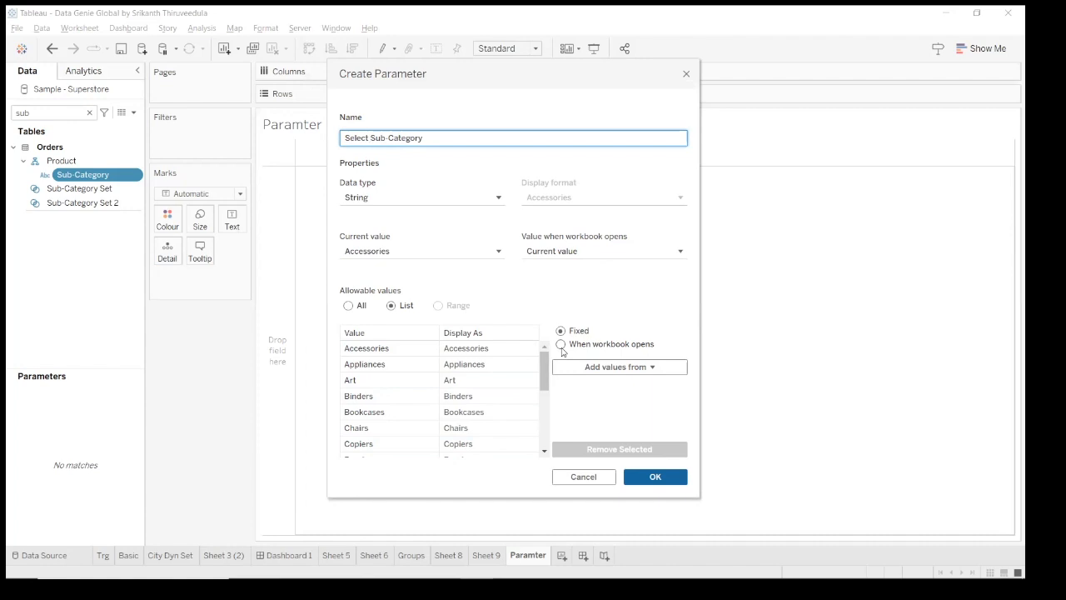
{"action": "left_click", "coordinate": [561, 345]}
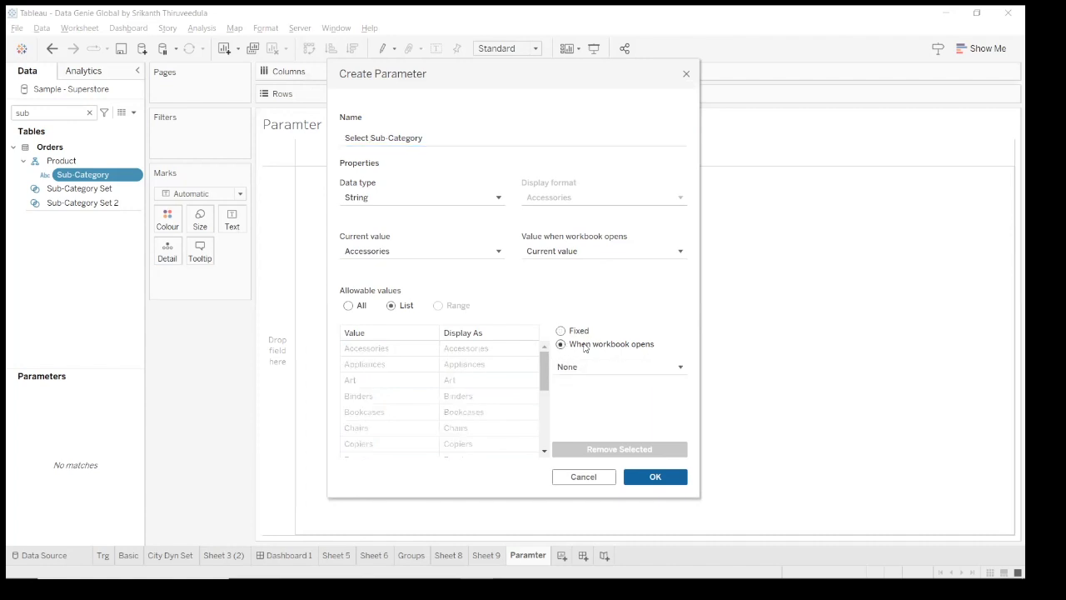
{"action": "left_click", "coordinate": [653, 371]}
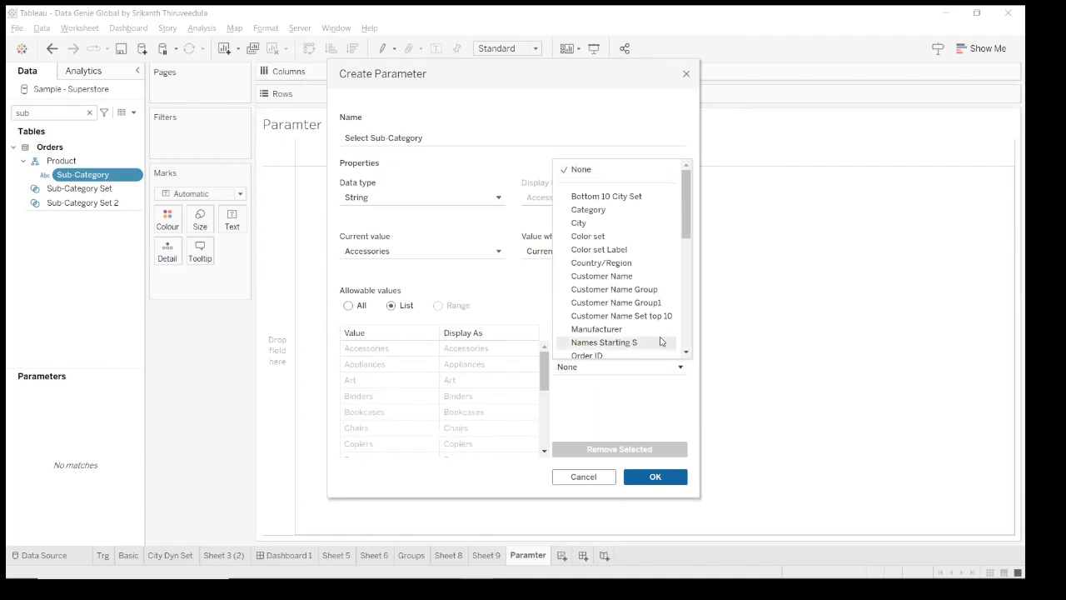
{"action": "scroll", "coordinate": [659, 339], "scroll_direction": "down", "scroll_amount": 4}
{"action": "scroll", "coordinate": [660, 340], "scroll_direction": "down", "scroll_amount": 2}
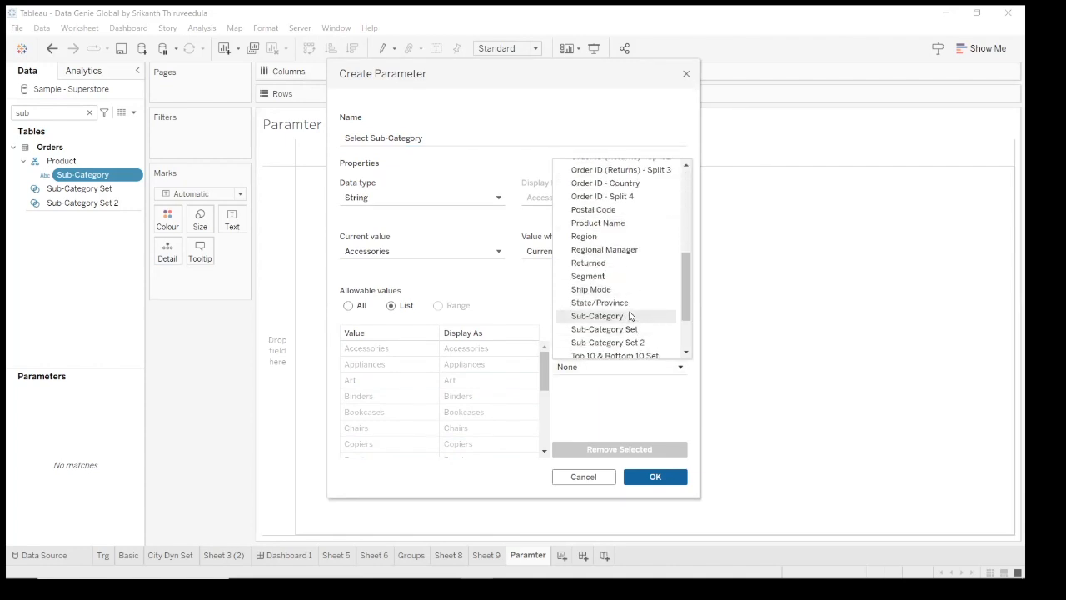
{"action": "left_click", "coordinate": [630, 316]}
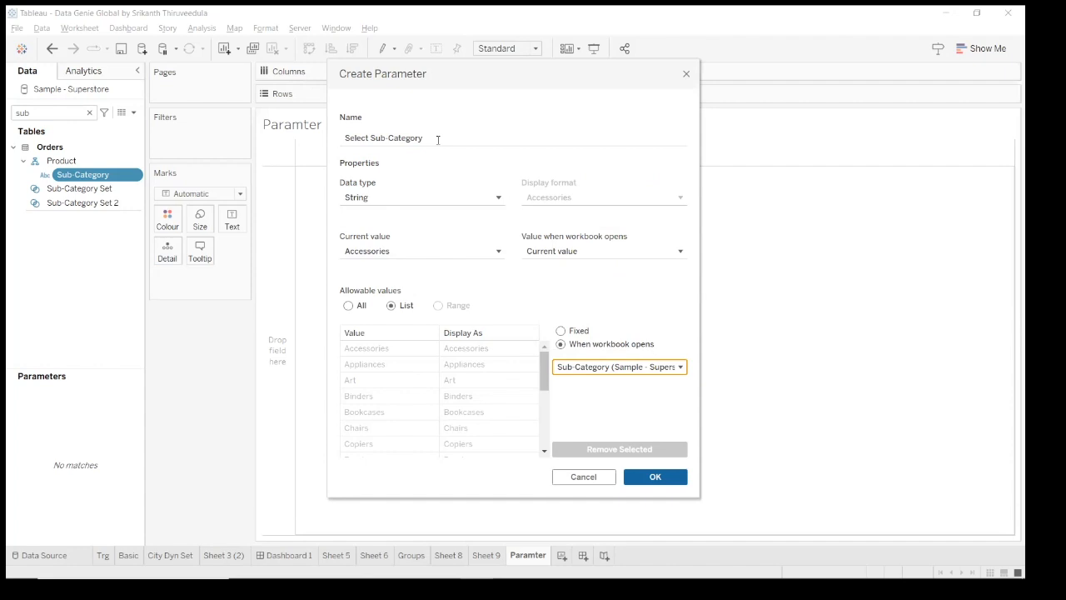
{"action": "left_click", "coordinate": [489, 171]}
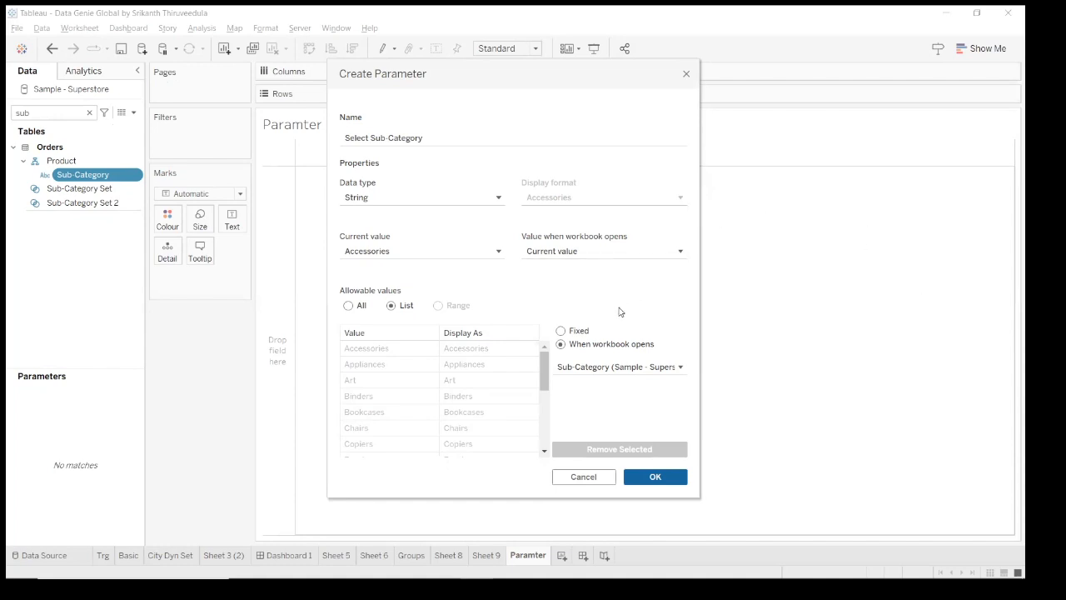
{"action": "left_click", "coordinate": [656, 477]}
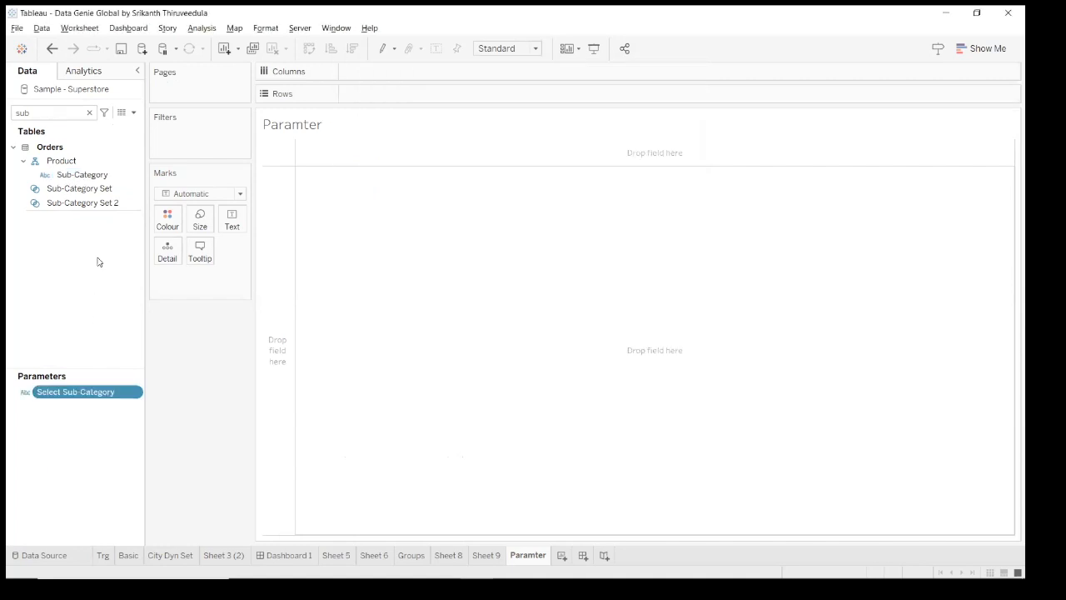
Step: Show the Select Sub-Category parameter control on the sheet and look through its list of values
{"action": "right_click", "coordinate": [100, 391]}
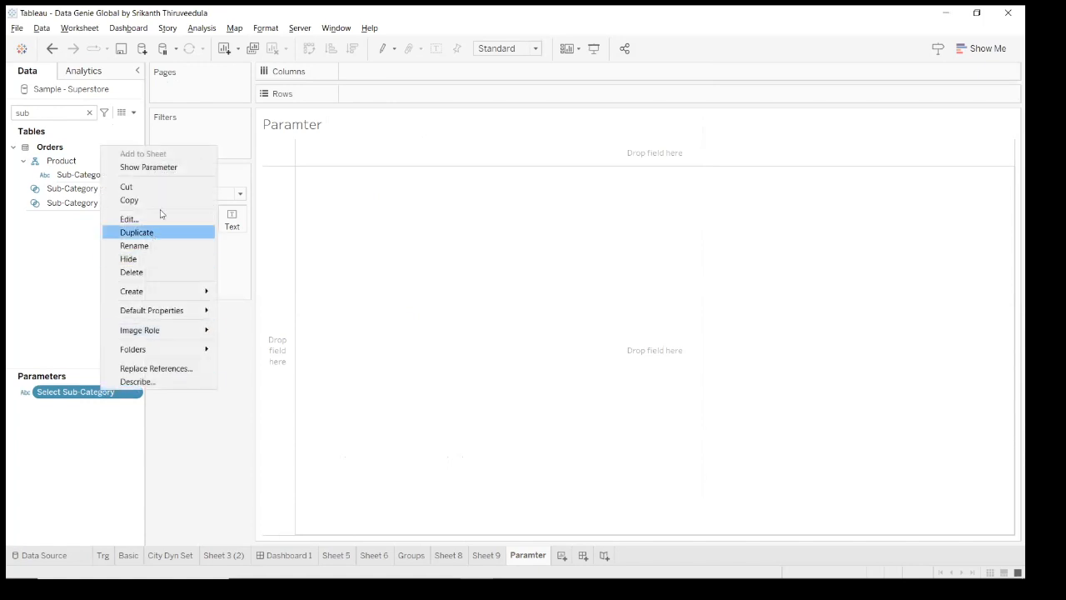
{"action": "left_click", "coordinate": [148, 167]}
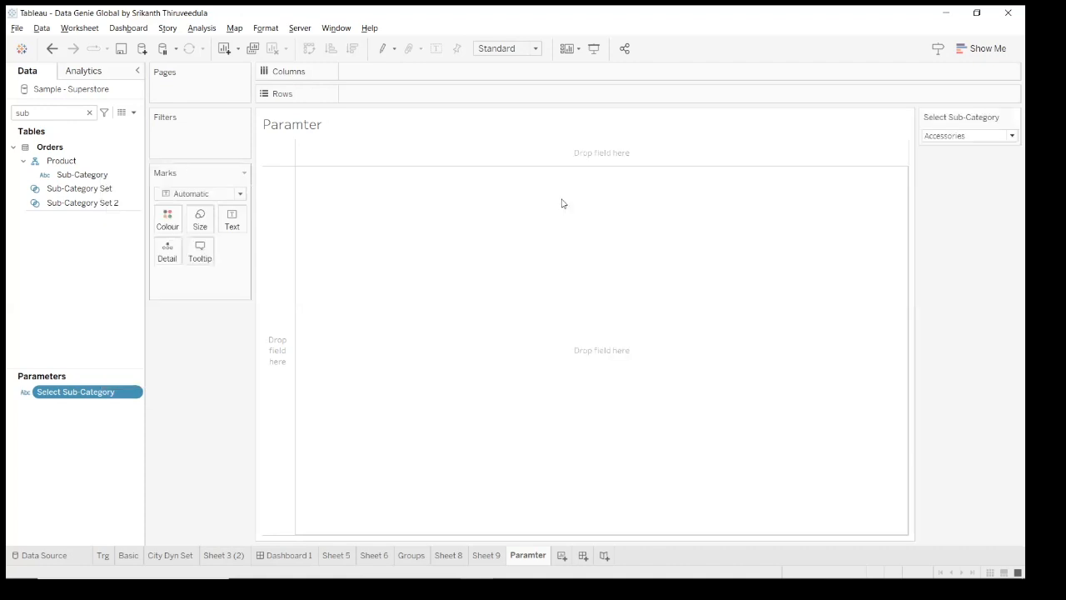
{"action": "left_click", "coordinate": [1005, 135]}
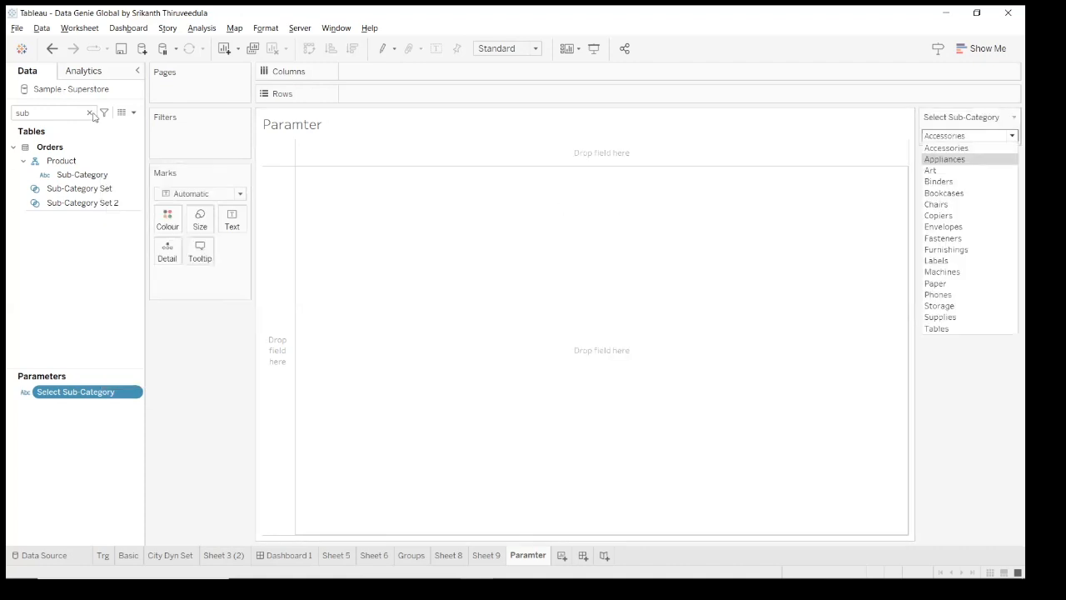
Step: Search the fields for "sub" again and add Sub-Category to the view's rows
{"action": "left_click", "coordinate": [90, 113]}
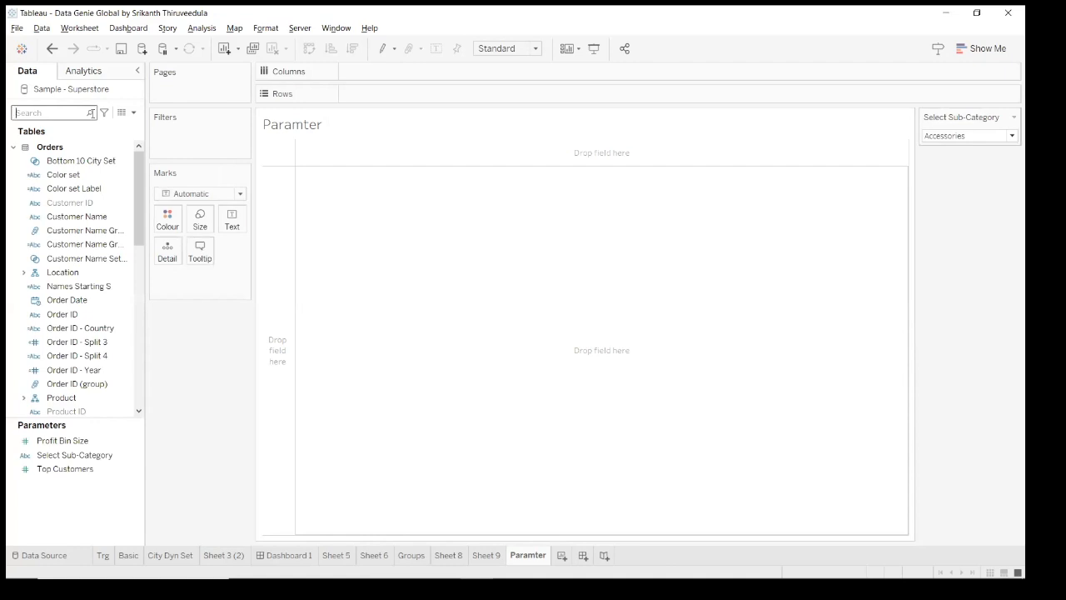
{"action": "type", "text": "sub"}
{"action": "left_click", "coordinate": [93, 175]}
{"action": "double_click", "coordinate": [113, 174]}
Step: Add the Sales measure to the columns to chart sales by sub-category
{"action": "double_click", "coordinate": [390, 71]}
{"action": "type", "text": "sal"}
{"action": "double_click", "coordinate": [385, 85]}
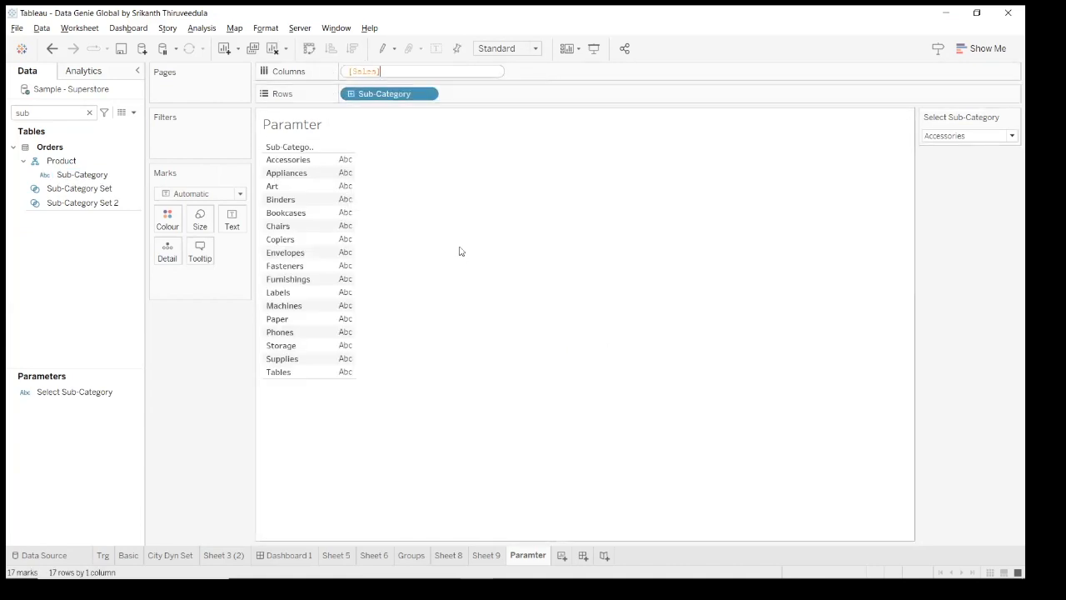
{"action": "key", "text": "Return"}
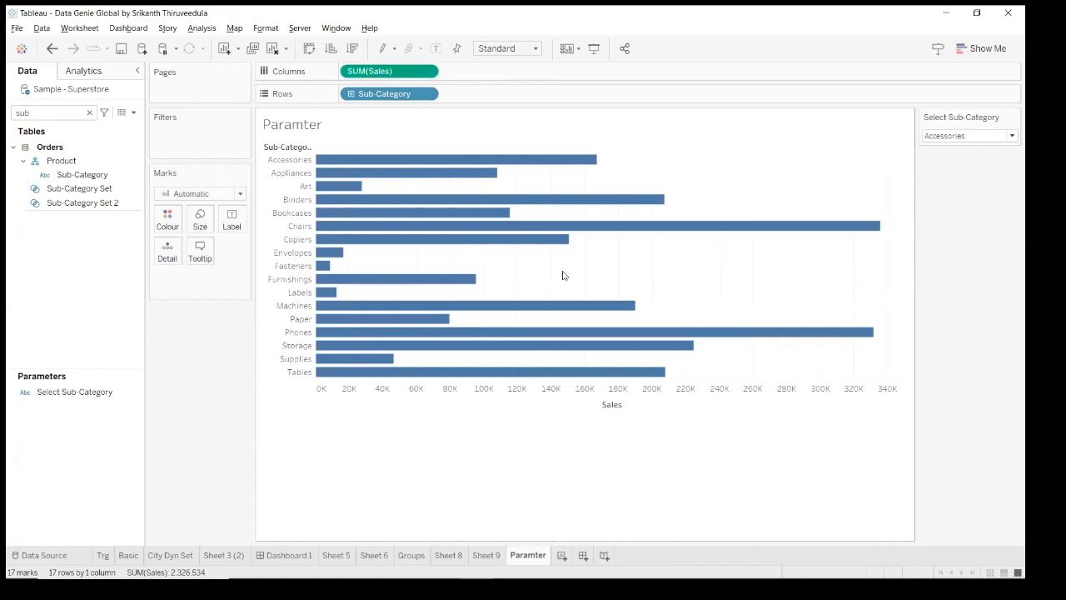
Step: Set the Select Sub-Category parameter to Appliances
{"action": "left_click", "coordinate": [948, 138]}
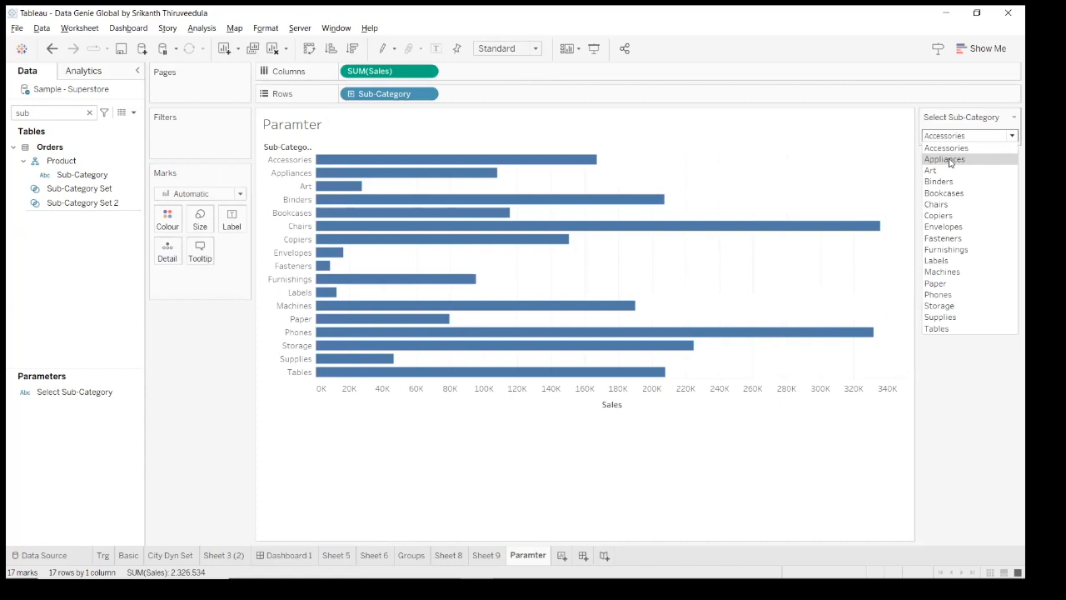
{"action": "left_click", "coordinate": [949, 160]}
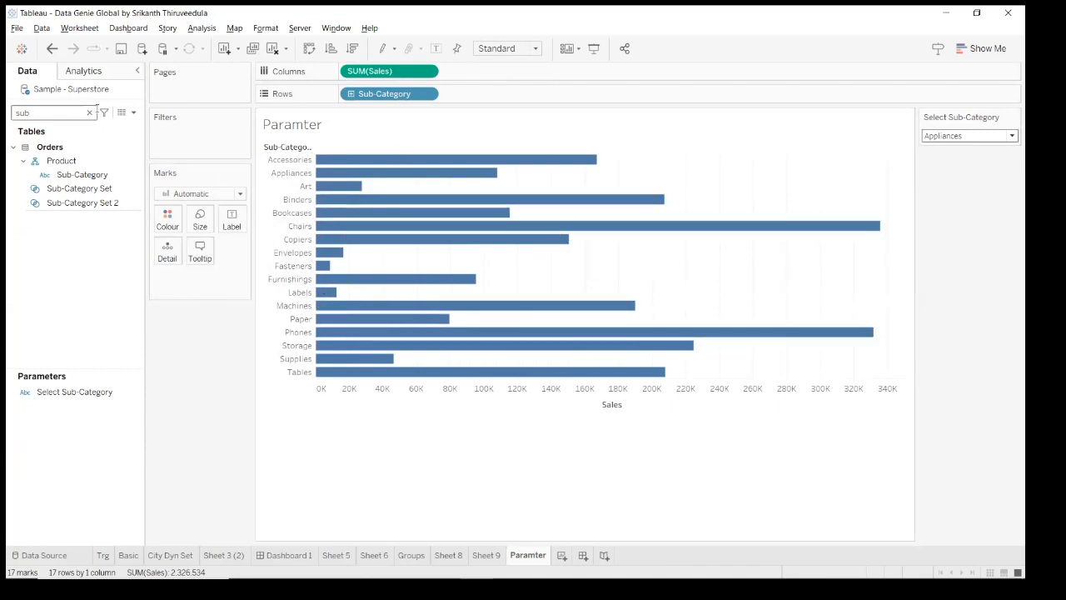
Step: Clear the field search and start a calculated field named Selected Prm Sales
{"action": "left_click", "coordinate": [90, 112]}
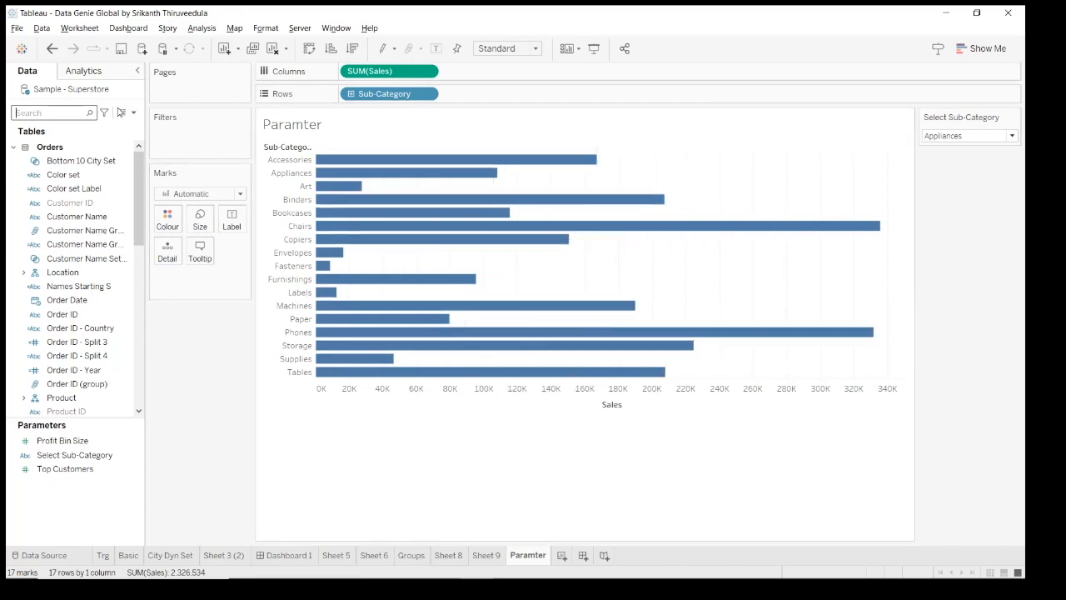
{"action": "left_click", "coordinate": [133, 111]}
{"action": "left_click", "coordinate": [129, 127]}
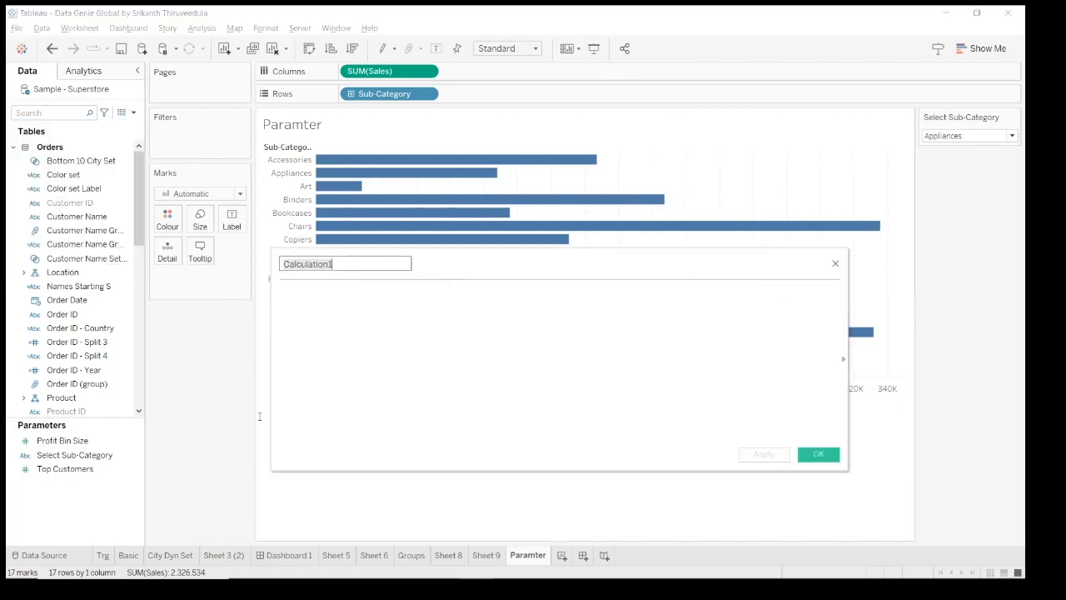
{"action": "type", "text": "S"}
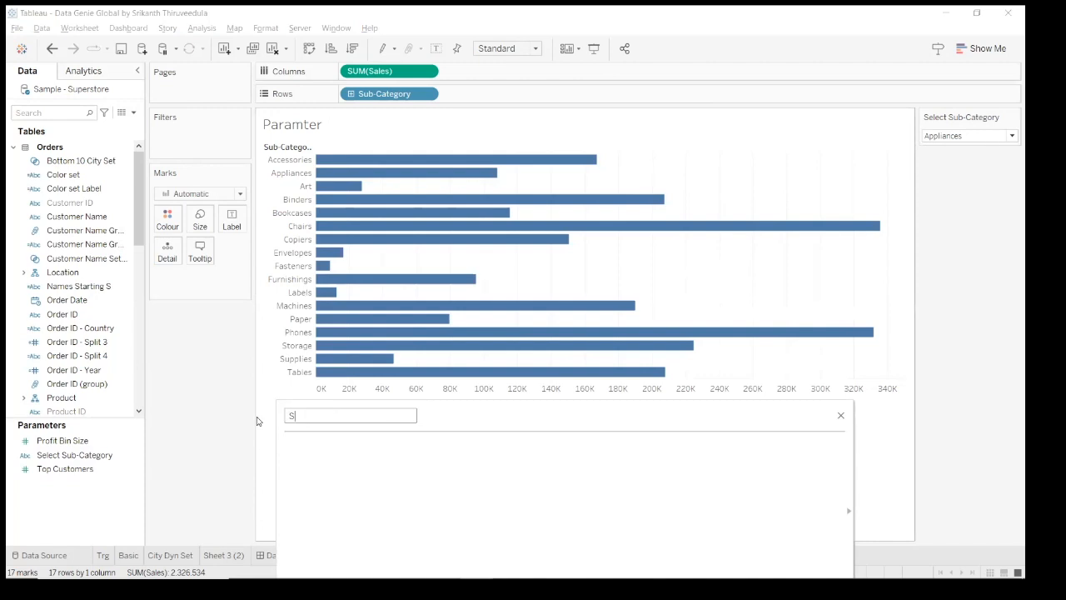
{"action": "type", "text": "elected Prm Sales"}
Step: Enter the formula [Sub-Category]=[Select Sub-Category ] for the calculated field and save it
{"action": "left_click", "coordinate": [352, 471]}
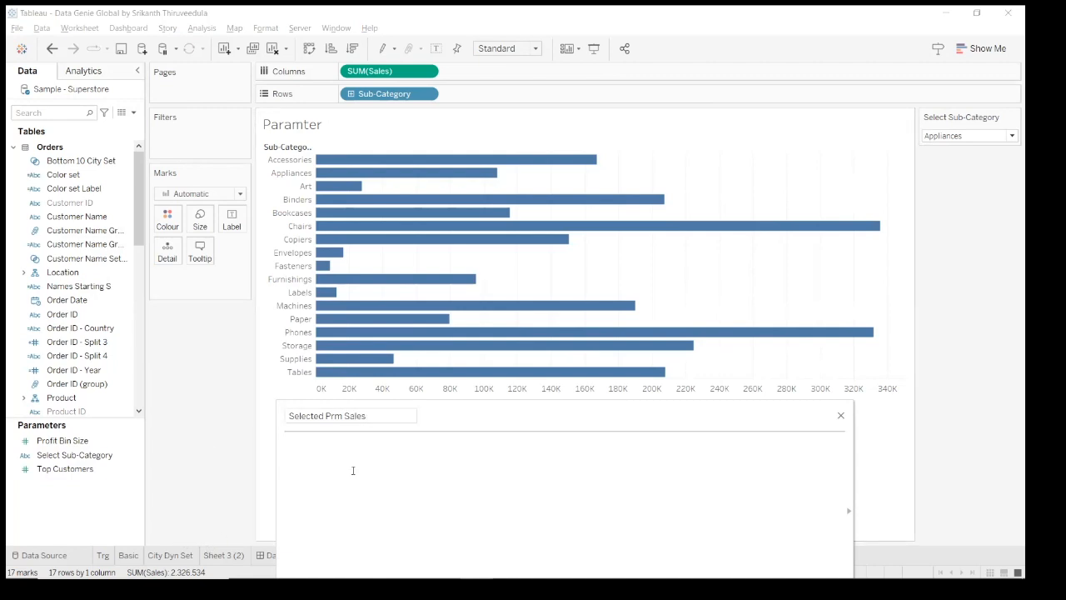
{"action": "type", "text": "su"}
{"action": "key", "text": "Return"}
{"action": "type", "text": "=se"}
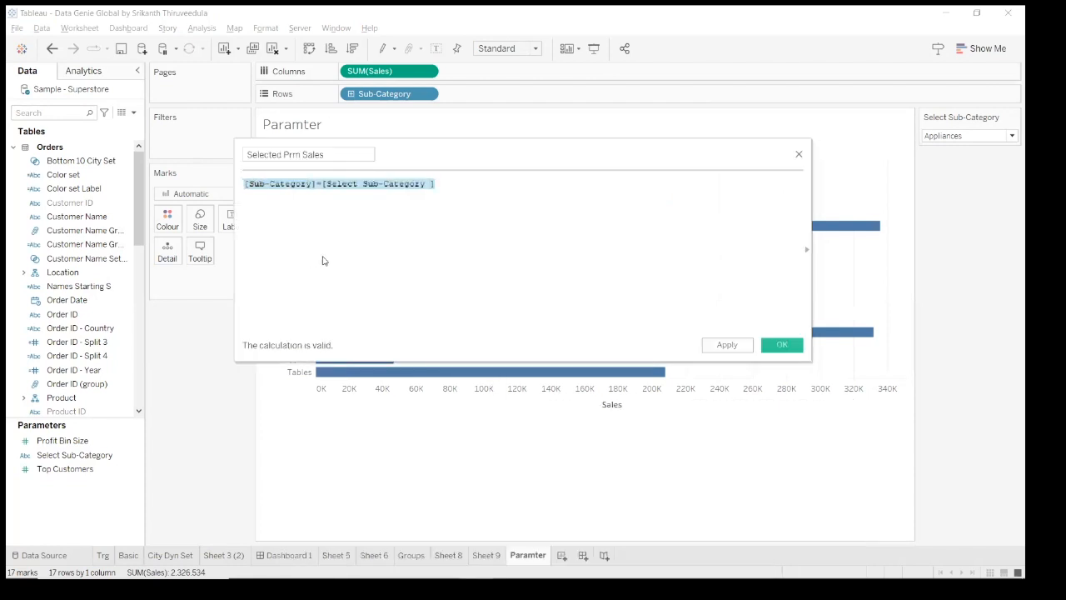
{"action": "scroll", "coordinate": [327, 260], "scroll_direction": "up", "scroll_amount": 3}
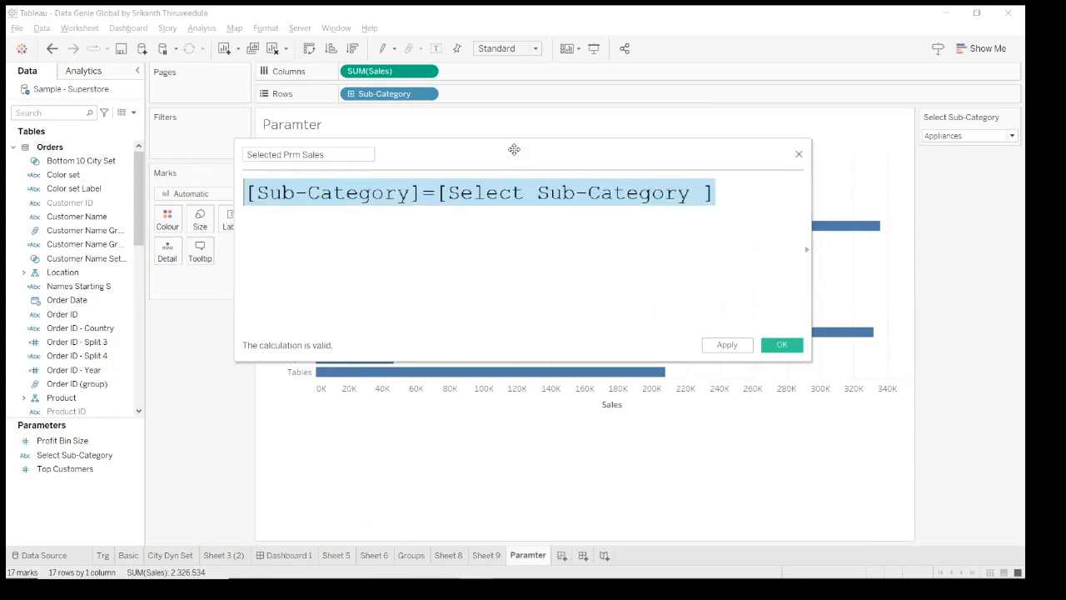
{"action": "left_click_drag", "start_coordinate": [514, 149], "coordinate": [604, 253]}
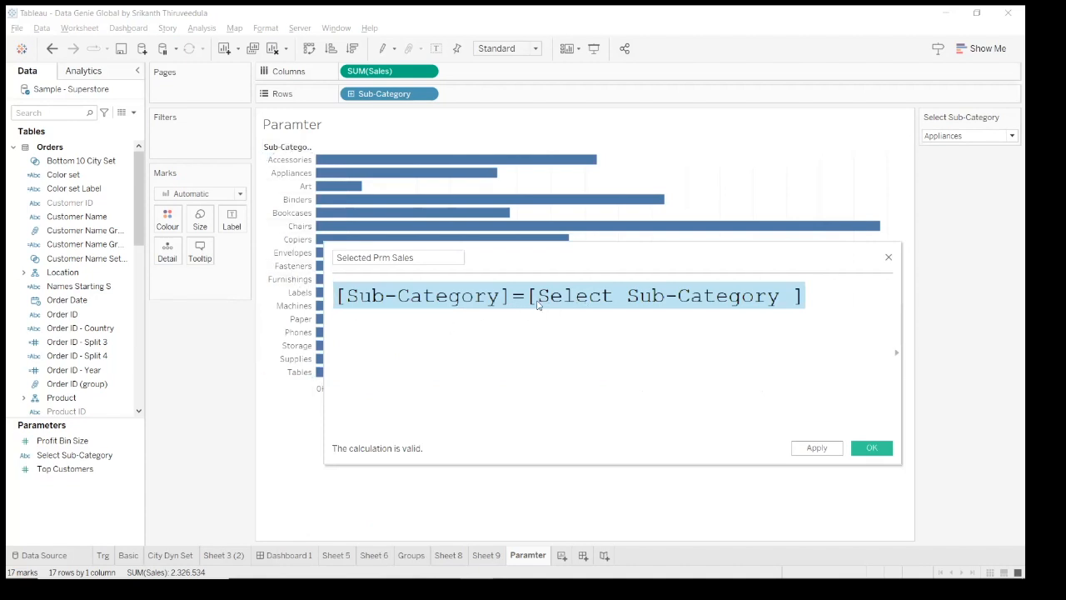
{"action": "left_click", "coordinate": [820, 449]}
{"action": "left_click", "coordinate": [872, 448]}
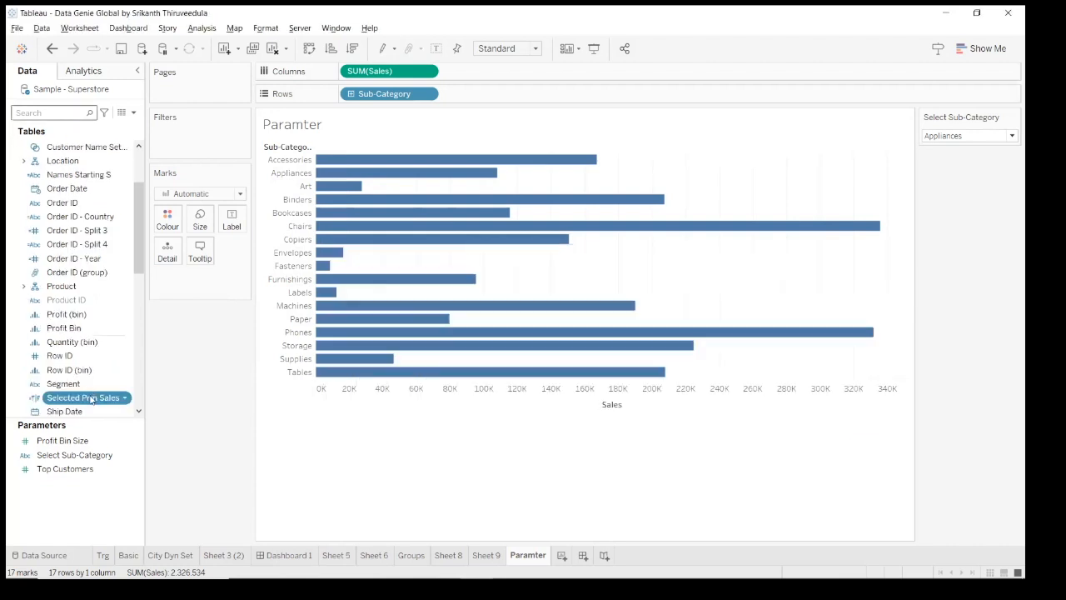
Step: Filter the view by Selected Prm Sales, keeping only the True value
{"action": "left_click_drag", "start_coordinate": [99, 400], "coordinate": [217, 146]}
{"action": "left_click", "coordinate": [390, 209]}
{"action": "left_click", "coordinate": [636, 460]}
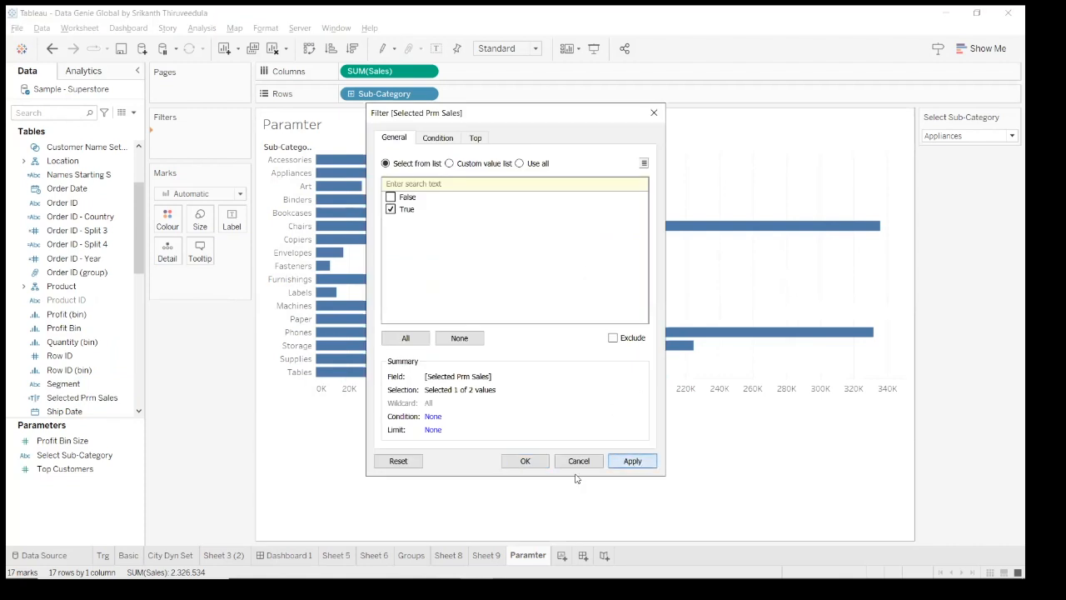
{"action": "left_click", "coordinate": [525, 460]}
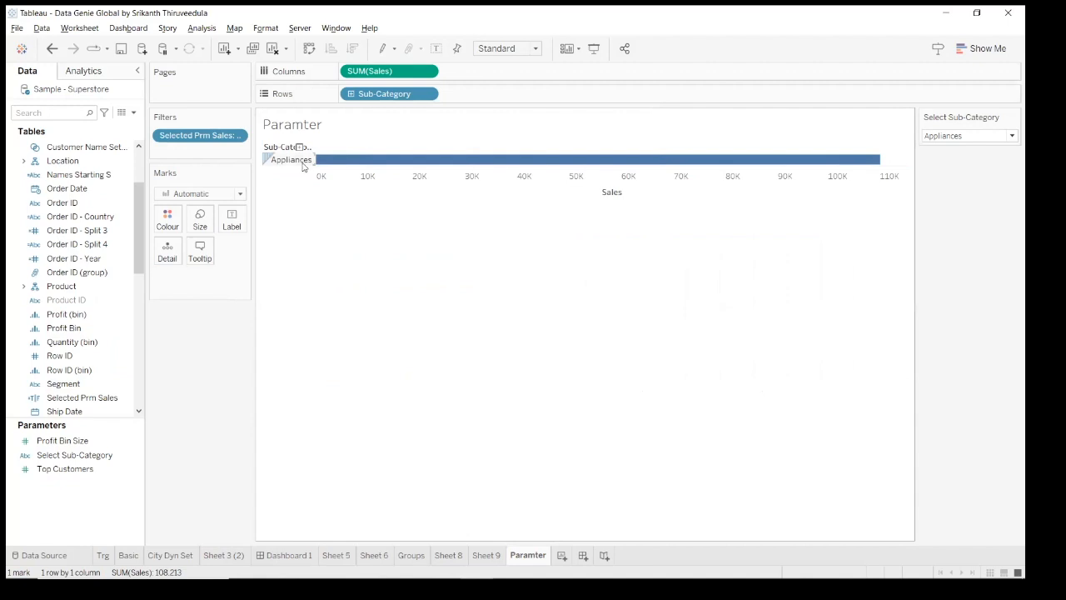
Step: Switch the Select Sub-Category parameter through several values to test the filtered chart, ending on Binders
{"action": "left_click", "coordinate": [995, 140]}
{"action": "left_click", "coordinate": [991, 150]}
{"action": "left_click", "coordinate": [991, 139]}
{"action": "left_click", "coordinate": [972, 162]}
{"action": "left_click", "coordinate": [973, 139]}
{"action": "left_click", "coordinate": [967, 182]}
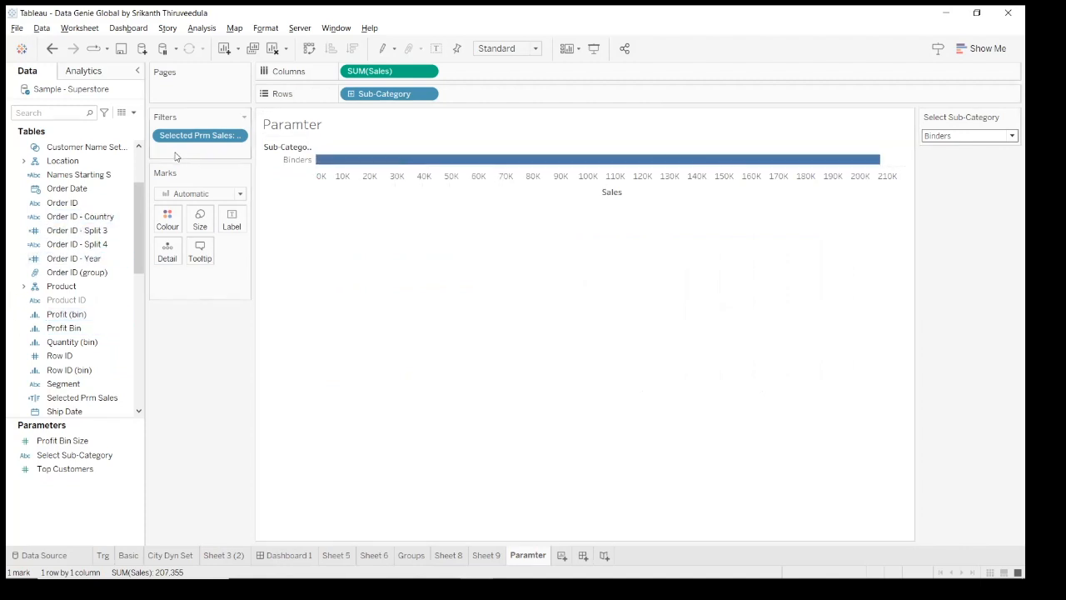
Step: Clear the worksheet of its filter and chart fields
{"action": "left_click_drag", "start_coordinate": [183, 140], "coordinate": [207, 189]}
{"action": "left_click", "coordinate": [272, 48]}
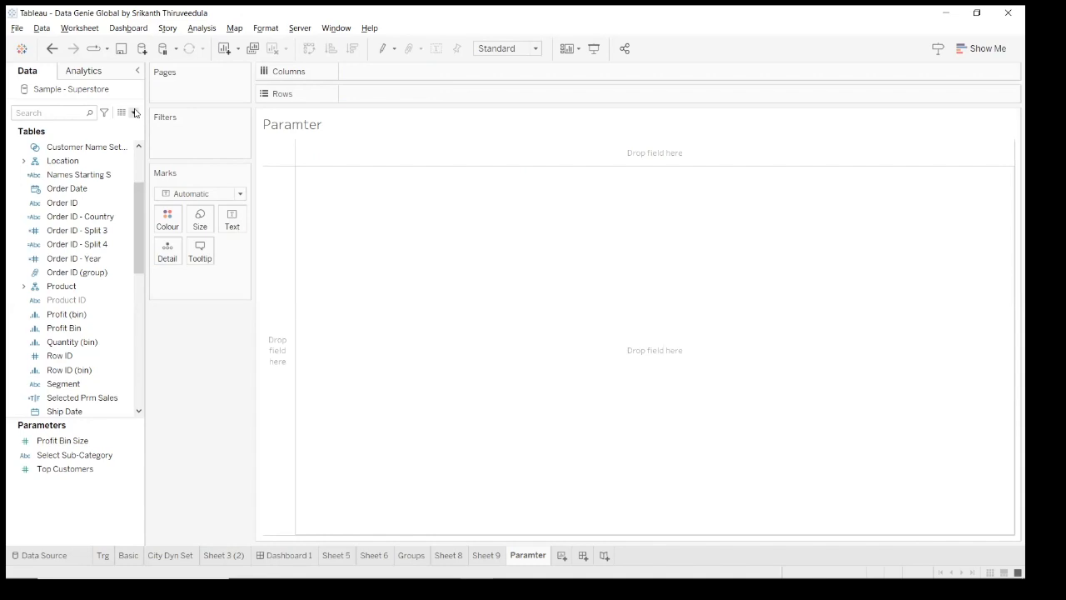
Step: Start a new parameter and name it Top N
{"action": "left_click", "coordinate": [133, 114]}
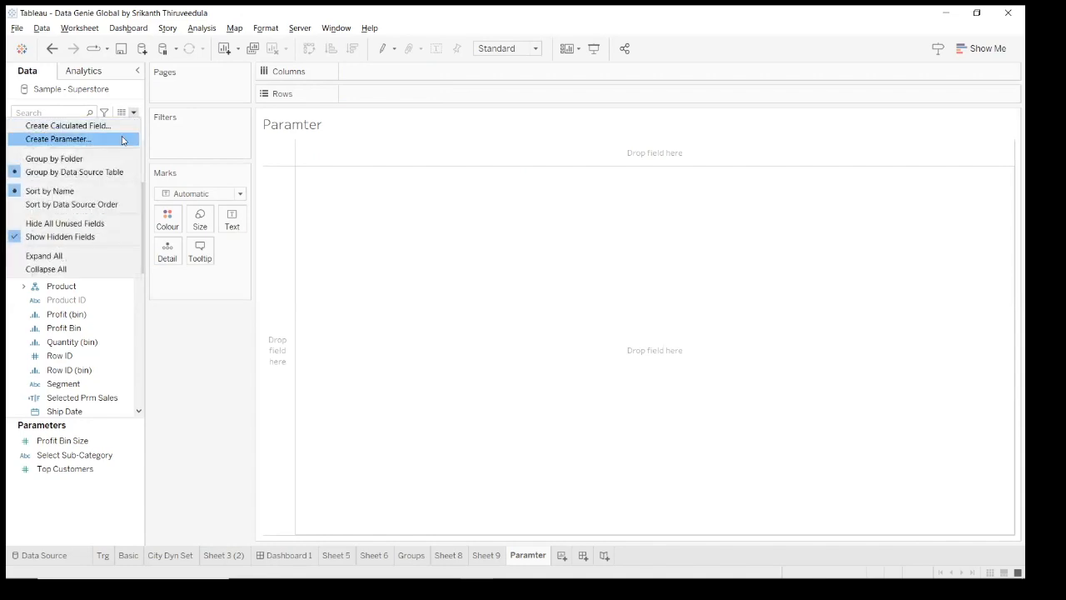
{"action": "left_click", "coordinate": [122, 139]}
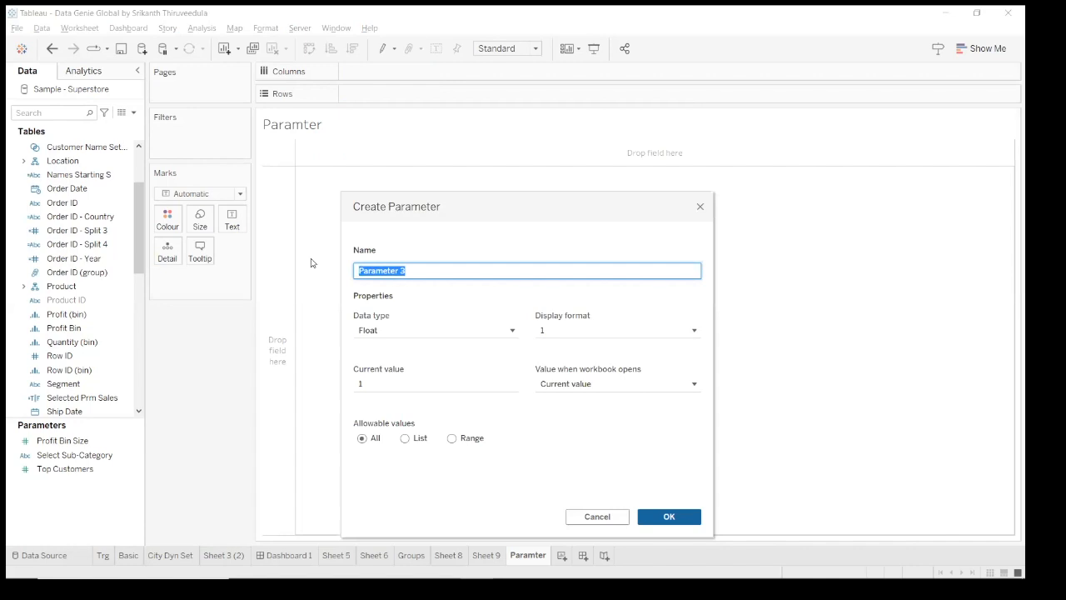
{"action": "key", "text": "BackSpace"}
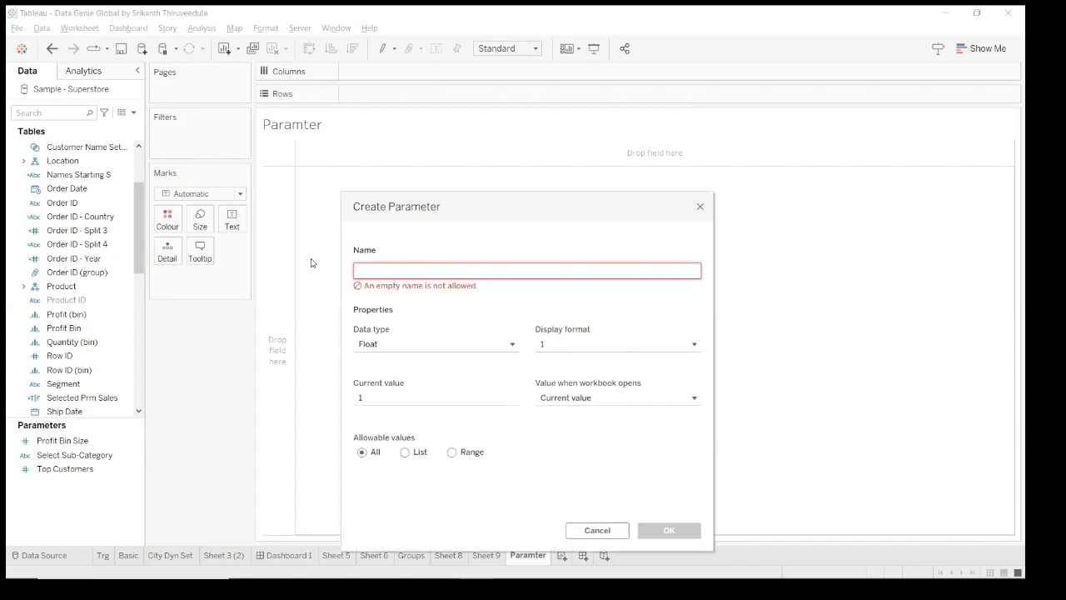
{"action": "type", "text": "Se"}
{"action": "key", "text": "BackSpace"}
{"action": "key", "text": "BackSpace"}
{"action": "type", "text": "T"}
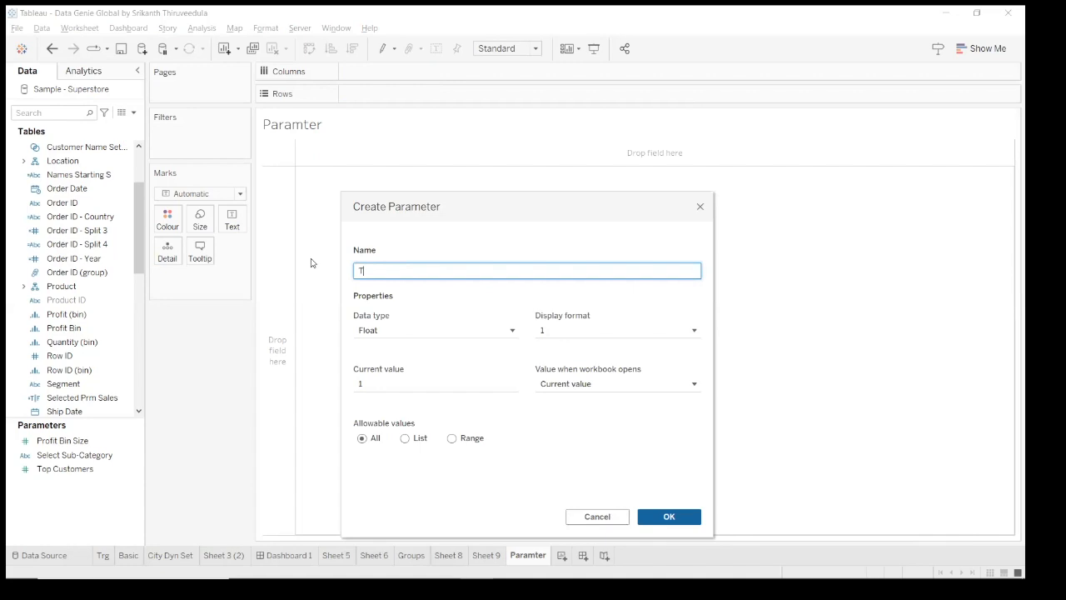
{"action": "type", "text": "op N"}
Step: Create Top N as an integer parameter with current value 10 and show its control on the sheet
{"action": "left_click", "coordinate": [429, 333]}
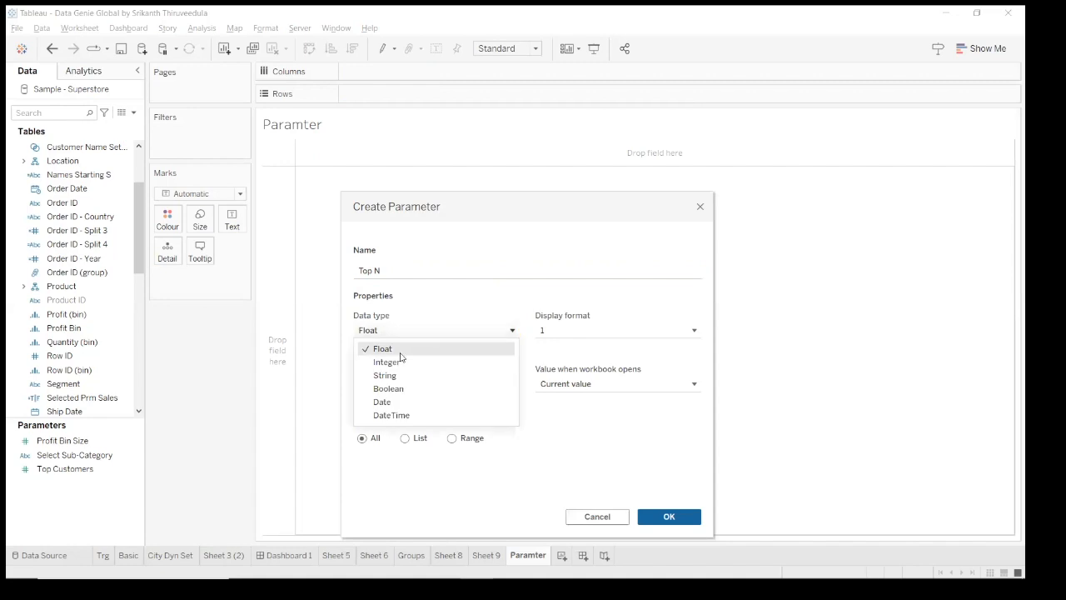
{"action": "left_click", "coordinate": [400, 361]}
{"action": "left_click", "coordinate": [402, 386]}
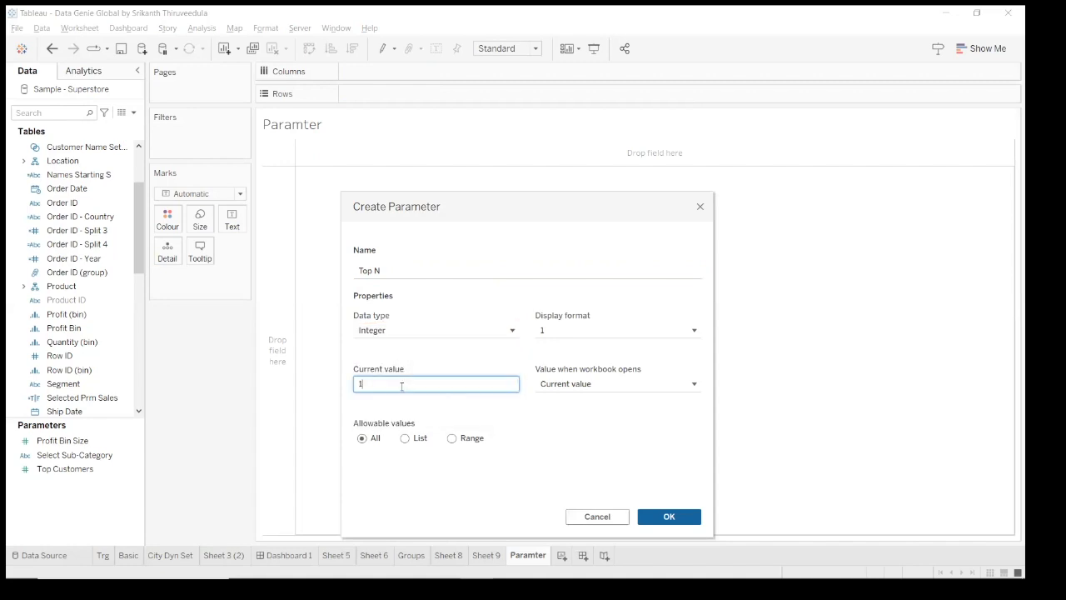
{"action": "type", "text": "0"}
{"action": "left_click_drag", "start_coordinate": [620, 200], "coordinate": [680, 167]}
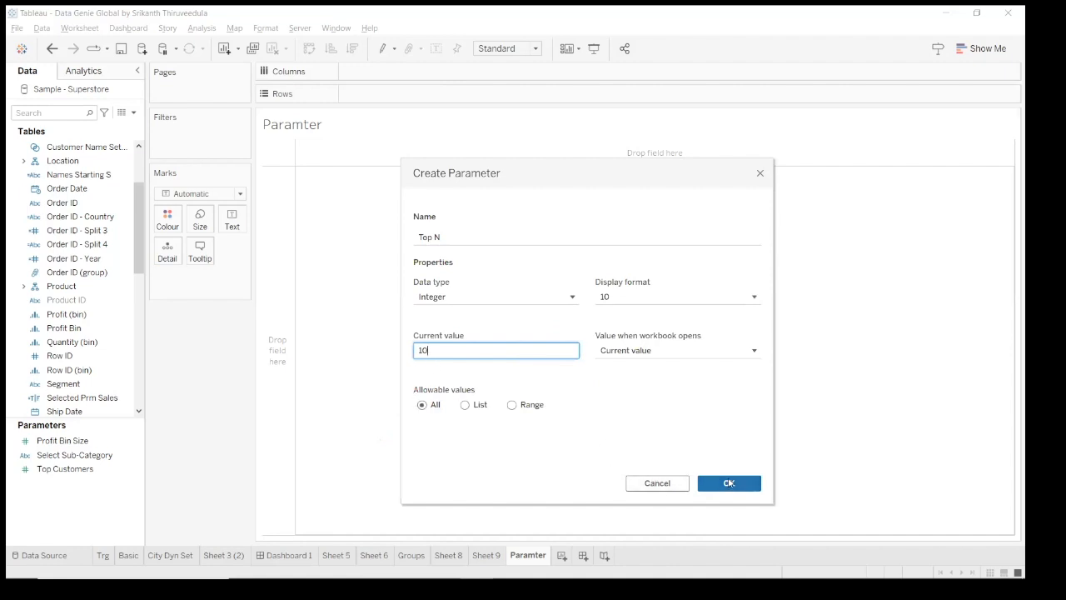
{"action": "left_click", "coordinate": [736, 486]}
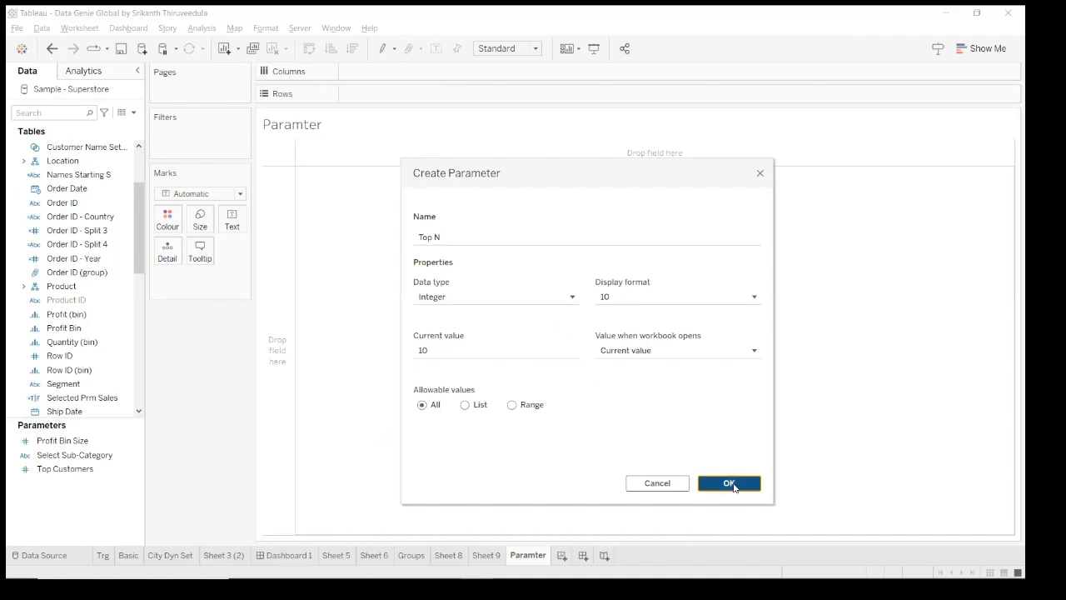
{"action": "right_click", "coordinate": [95, 487]}
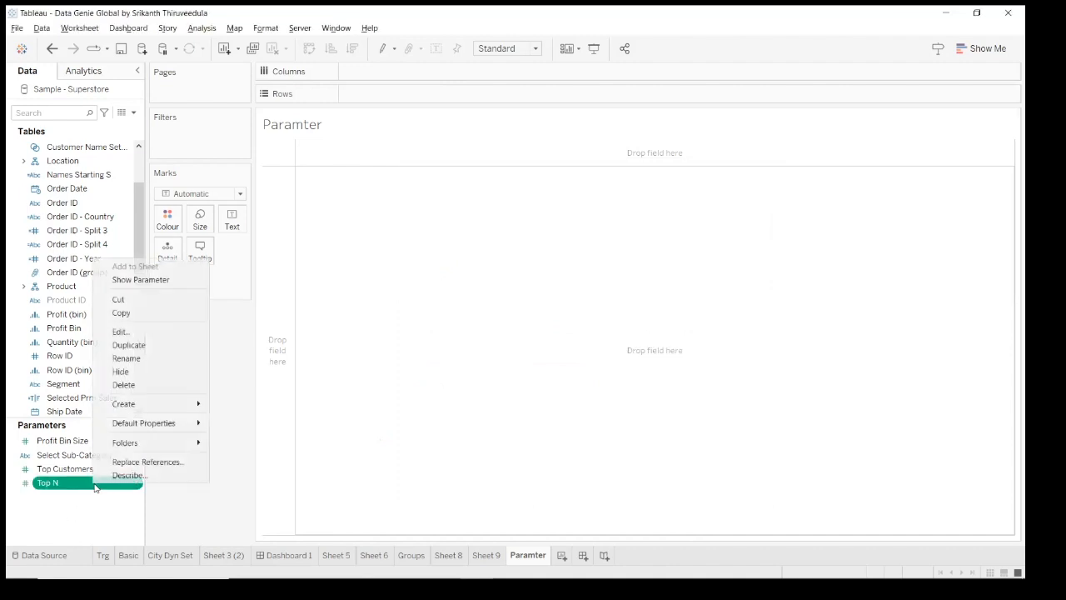
{"action": "left_click", "coordinate": [172, 287]}
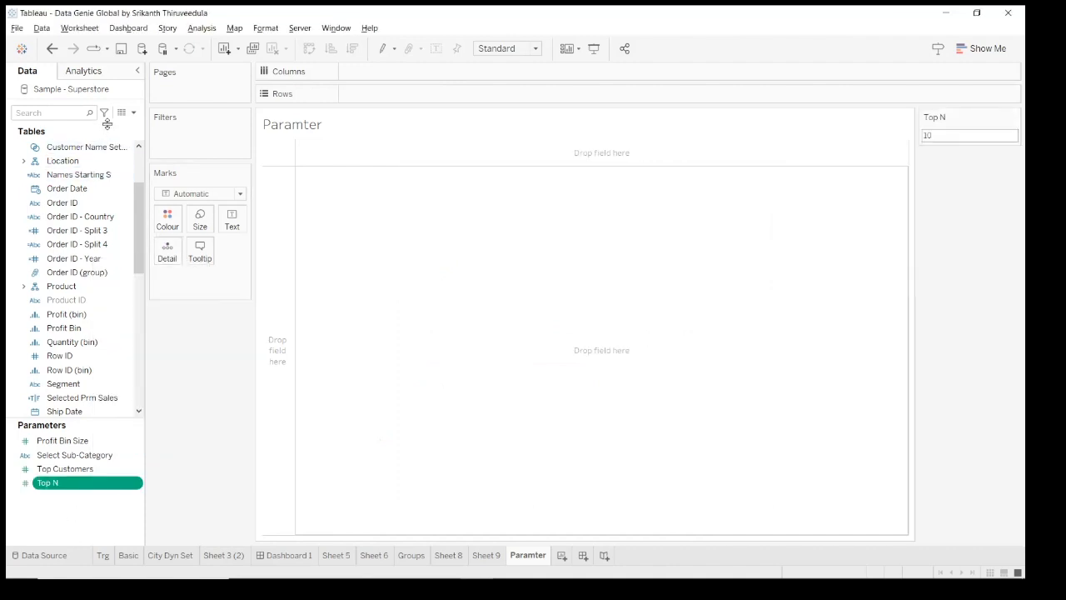
Step: Search the fields for "cit" and add City to the view's rows
{"action": "left_click", "coordinate": [64, 111]}
{"action": "type", "text": "cit"}
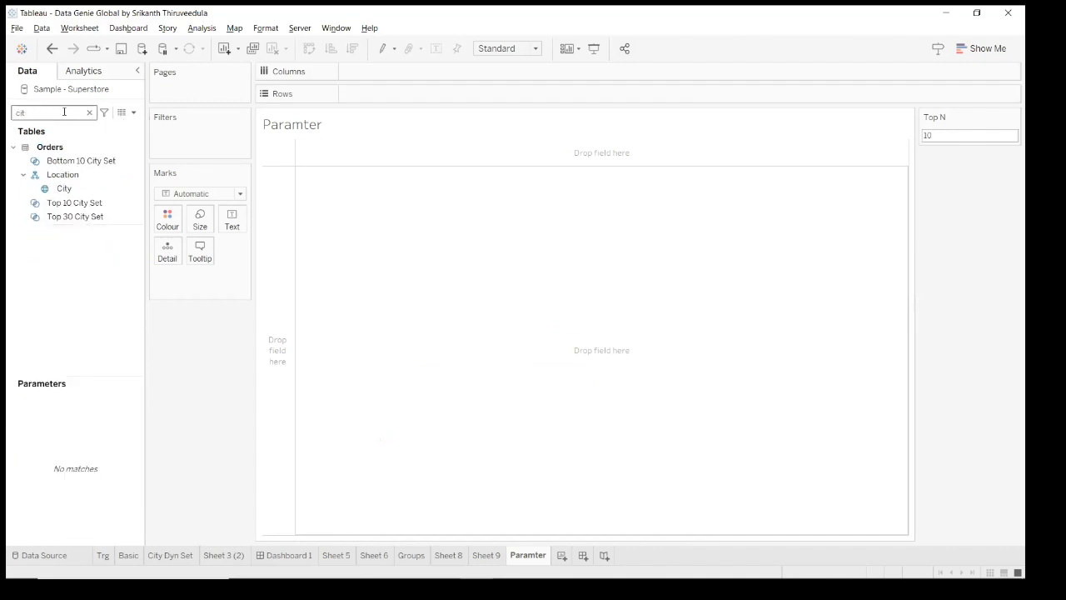
{"action": "left_click", "coordinate": [71, 190]}
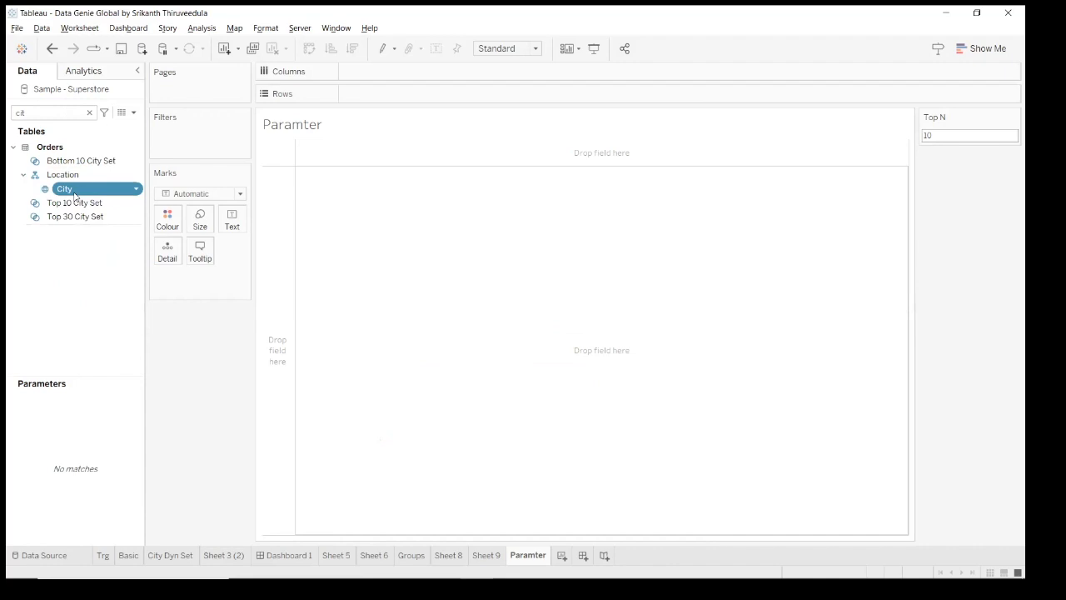
{"action": "double_click", "coordinate": [74, 191]}
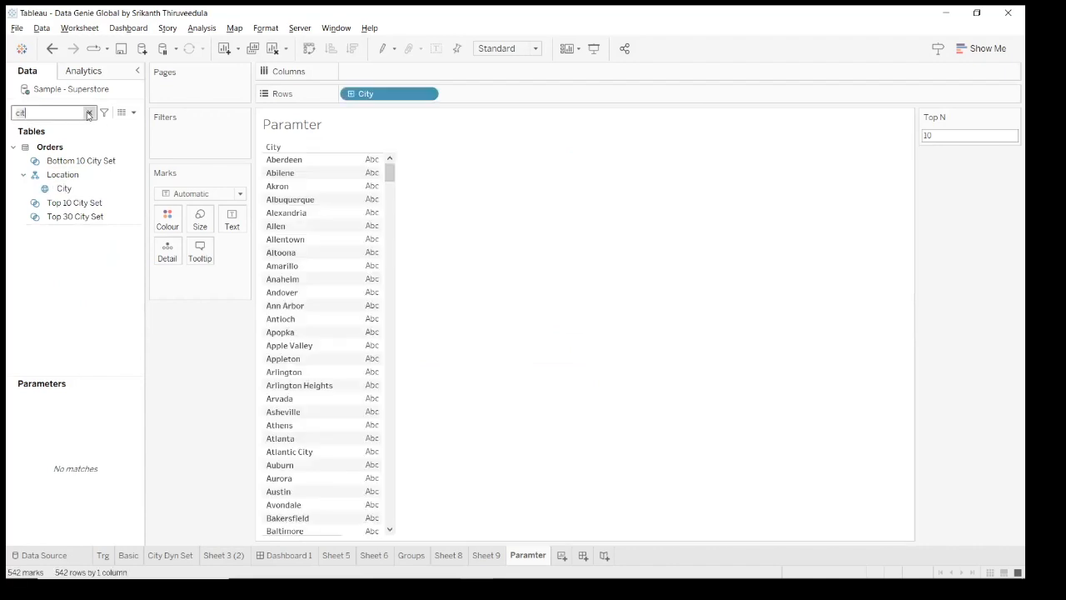
Step: Find the Sales measure with "sal", add it to the columns, and sort the cities in descending order of sales
{"action": "left_click", "coordinate": [89, 112]}
{"action": "type", "text": "sal"}
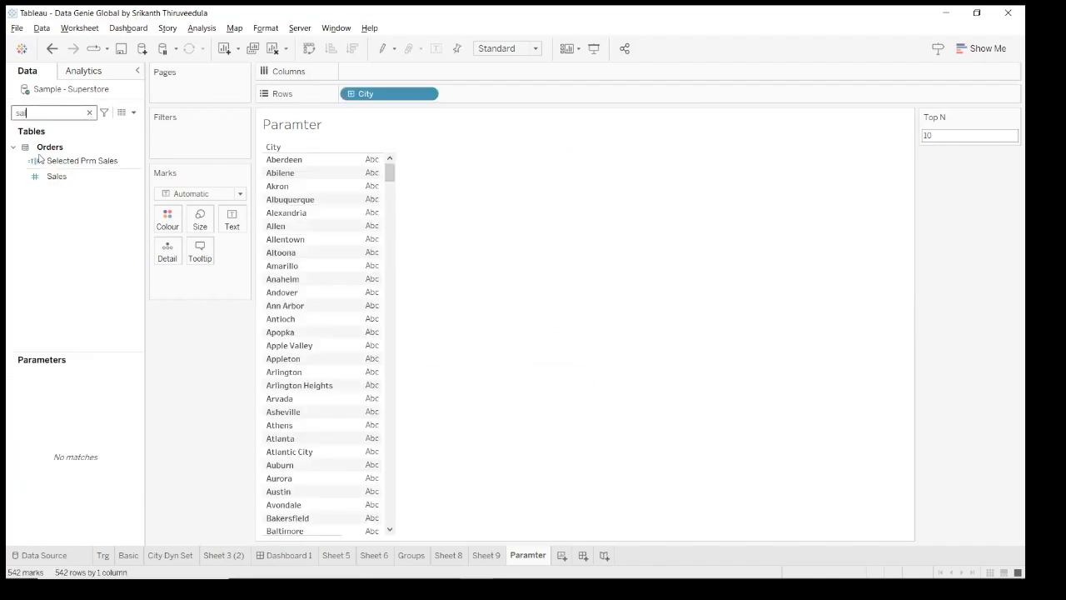
{"action": "left_click", "coordinate": [71, 177]}
{"action": "left_click_drag", "start_coordinate": [104, 190], "coordinate": [391, 80]}
{"action": "left_click", "coordinate": [352, 48]}
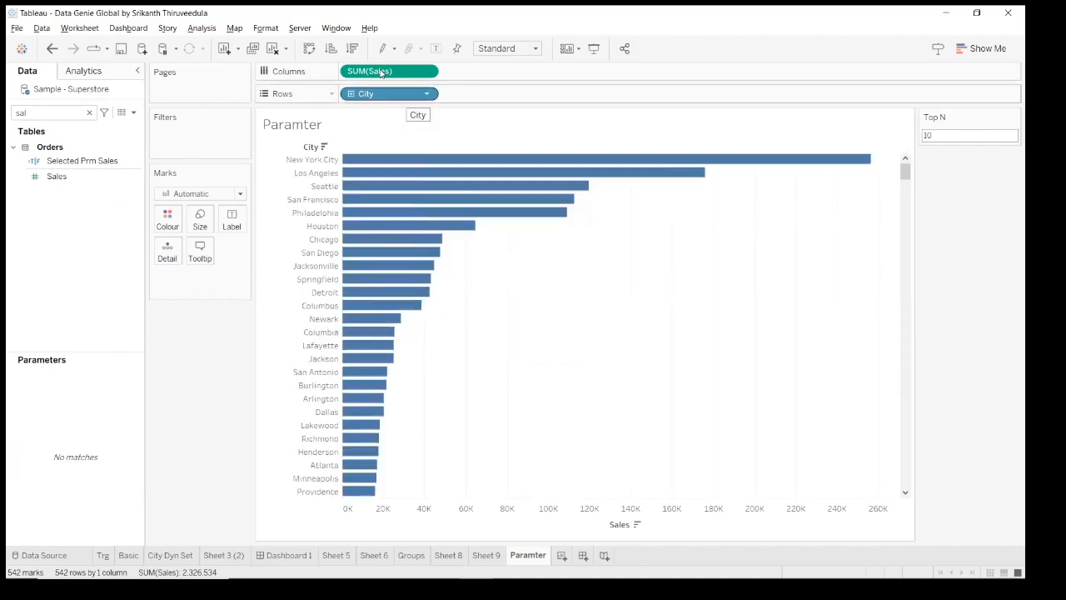
Step: Filter City by field to the top cities by sum of Sales, using the Top N parameter as the limit
{"action": "left_click_drag", "start_coordinate": [366, 93], "coordinate": [208, 140]}
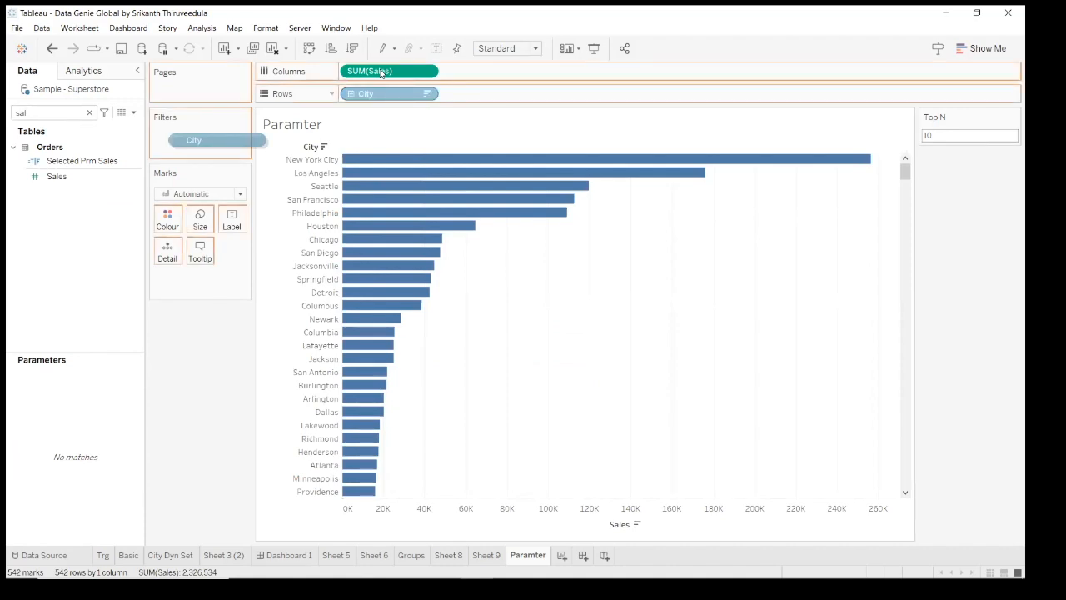
{"action": "left_click_drag", "start_coordinate": [209, 140], "coordinate": [208, 140]}
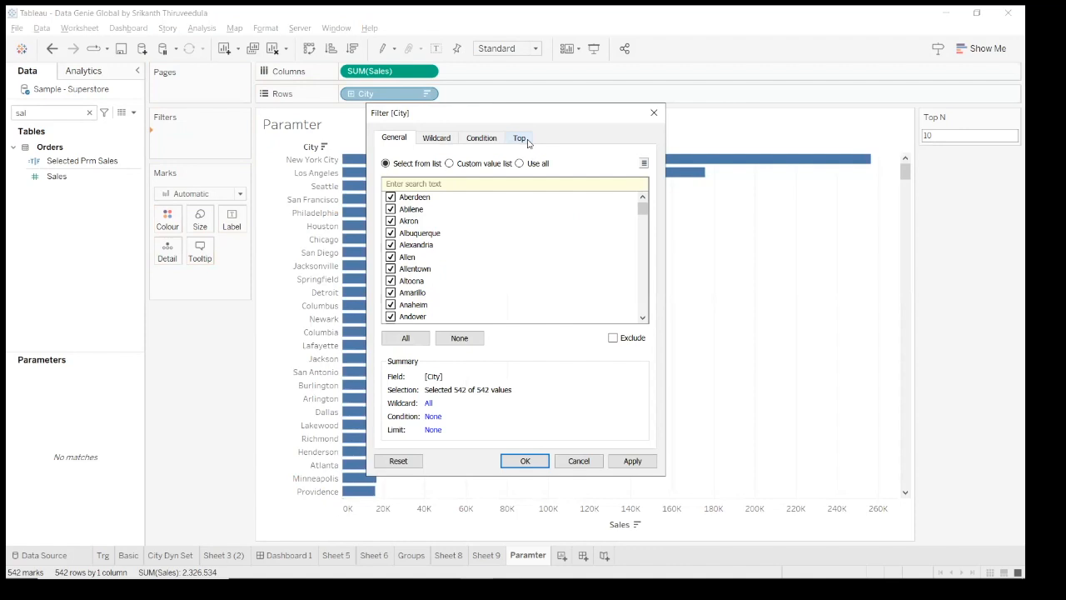
{"action": "left_click", "coordinate": [520, 138]}
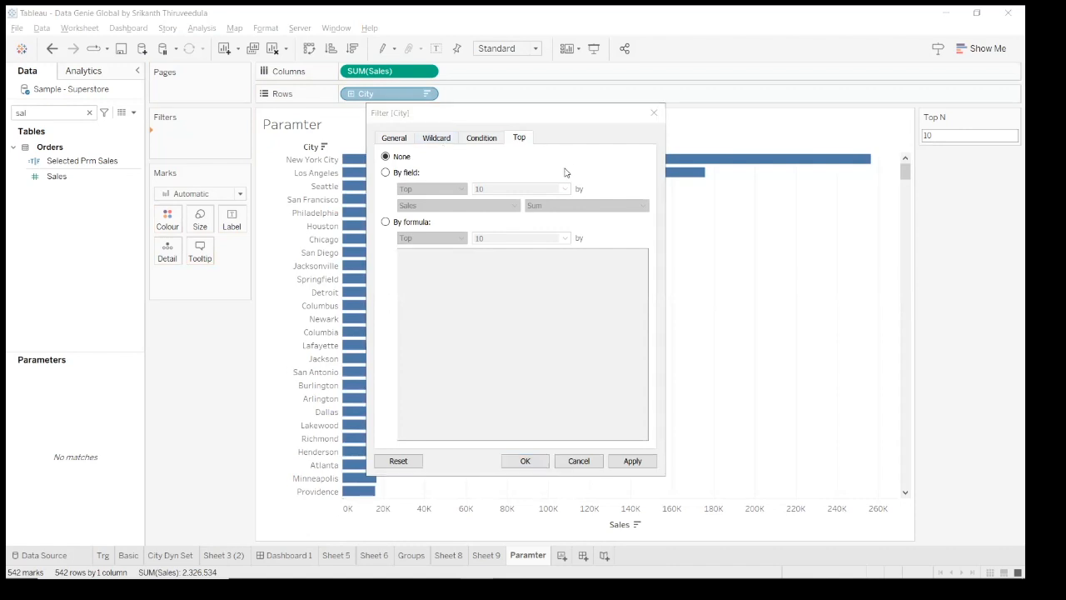
{"action": "left_click", "coordinate": [392, 172]}
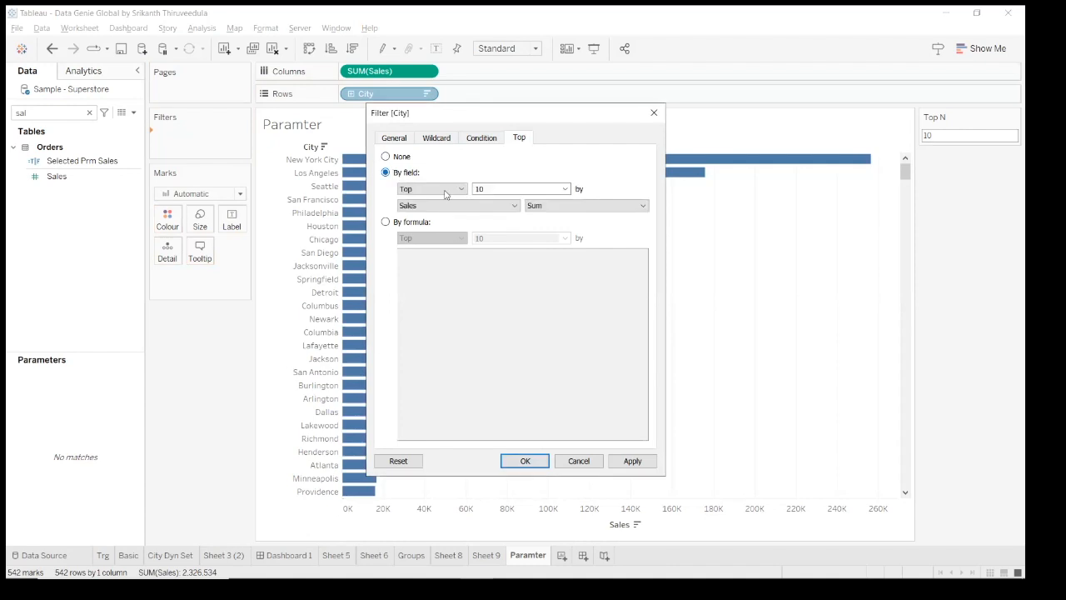
{"action": "left_click", "coordinate": [565, 189]}
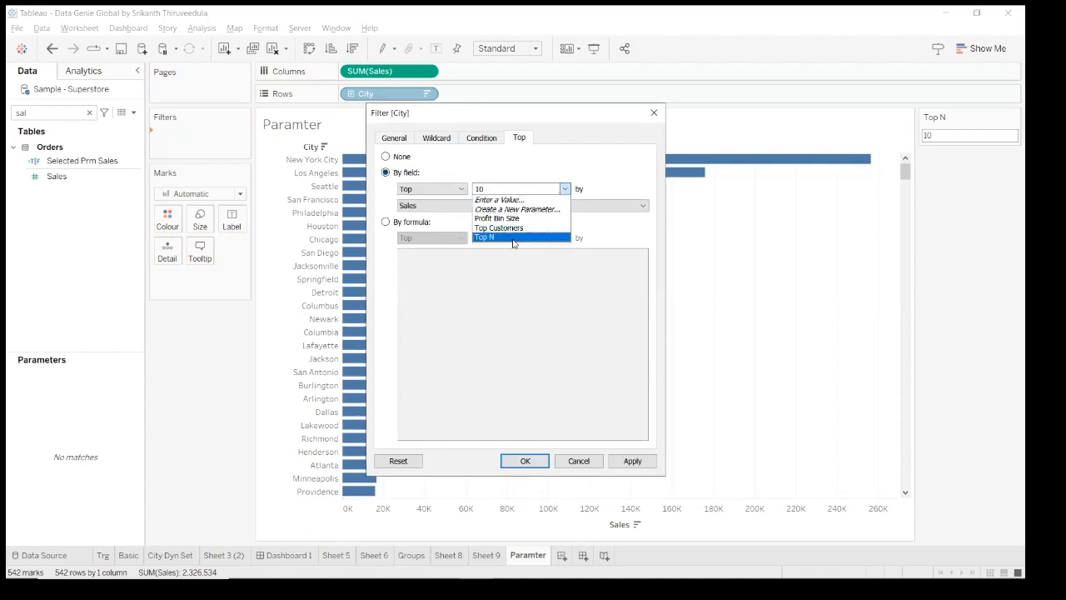
{"action": "left_click", "coordinate": [514, 238]}
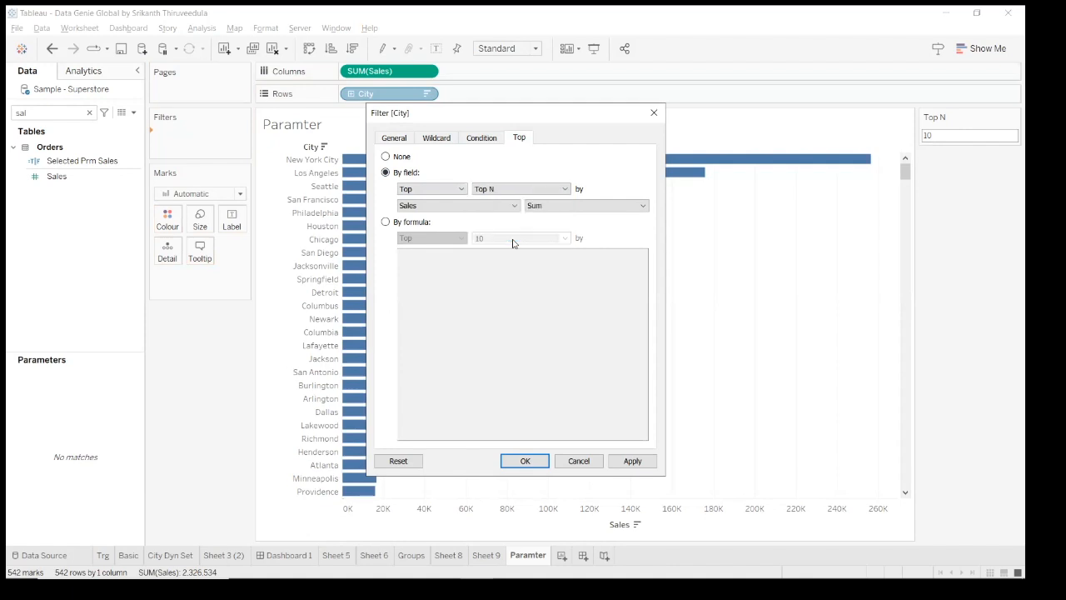
{"action": "left_click", "coordinate": [633, 460]}
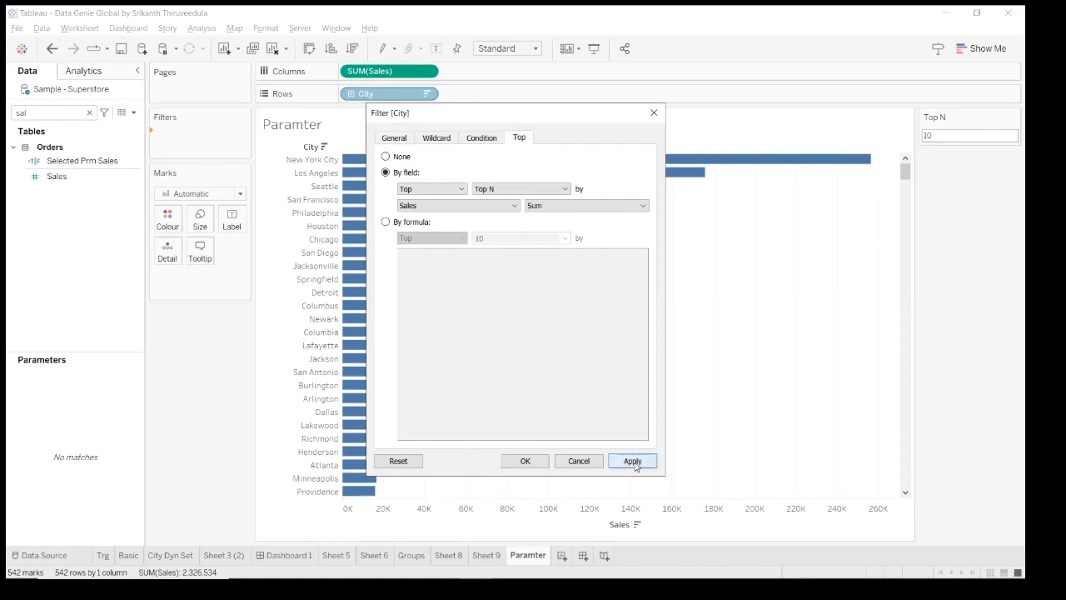
{"action": "left_click", "coordinate": [534, 460]}
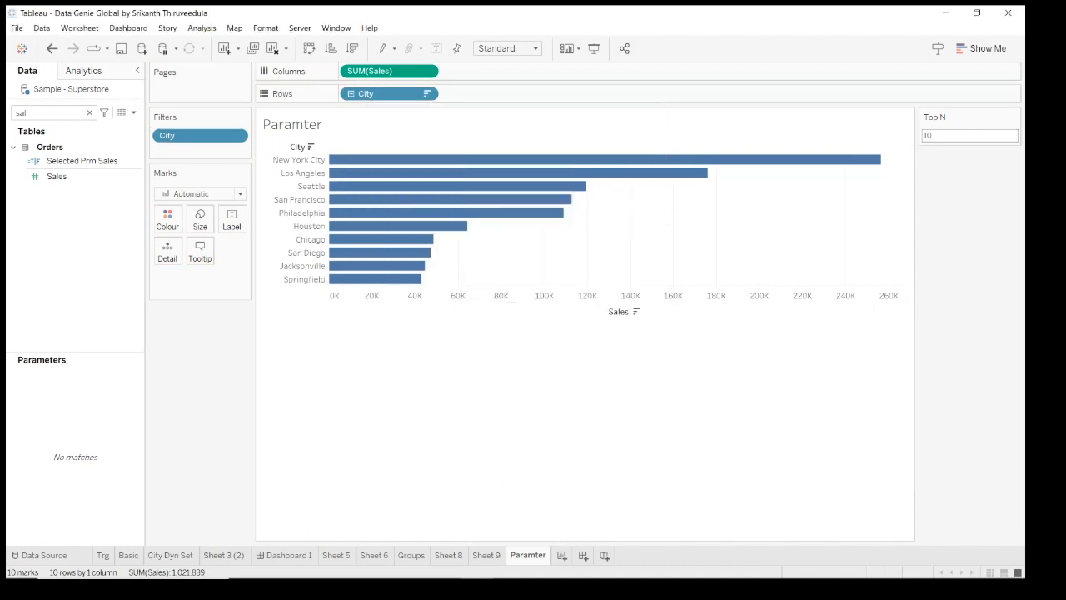
Step: Test the city chart by setting the Top N parameter to 20 and to 1000
{"action": "mouse_move", "coordinate": [424, 176]}
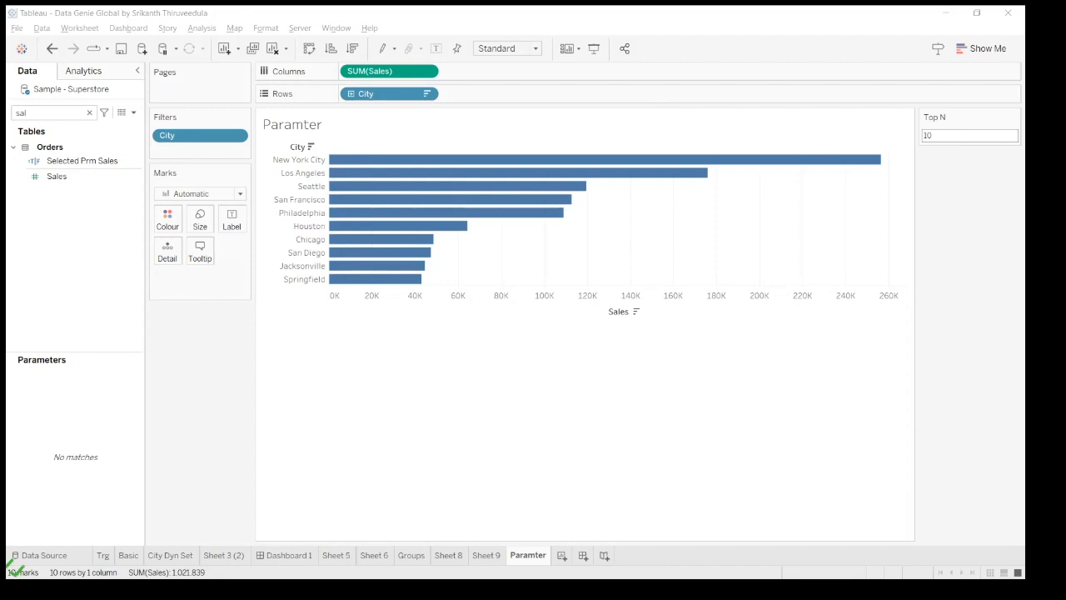
{"action": "left_click_drag", "start_coordinate": [114, 570], "coordinate": [127, 563]}
{"action": "left_click_drag", "start_coordinate": [205, 570], "coordinate": [218, 565]}
{"action": "left_click", "coordinate": [970, 111]}
{"action": "type", "text": "20"}
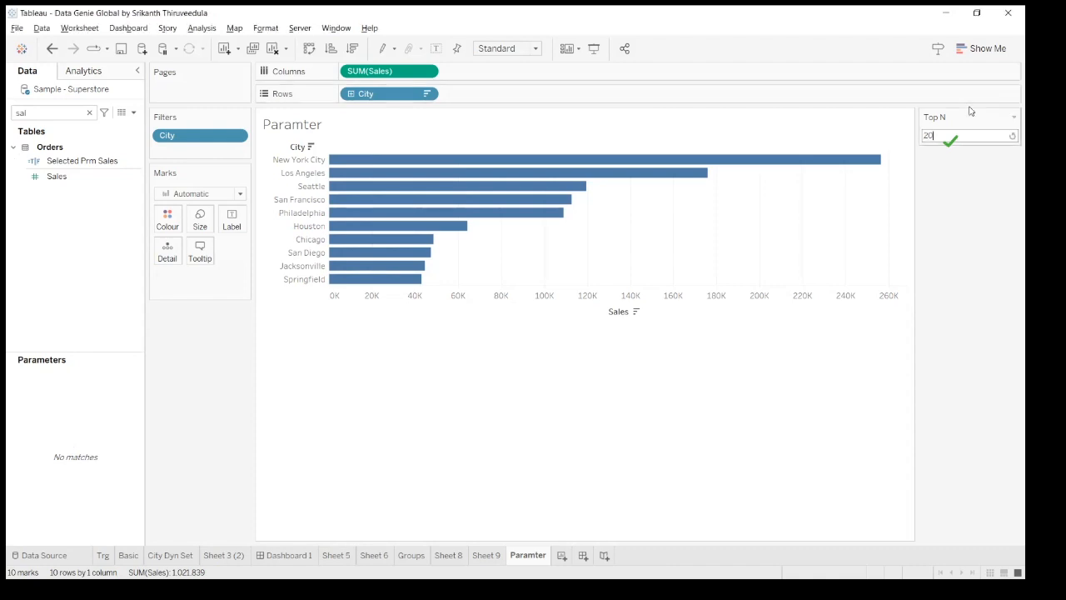
{"action": "key", "text": "Return"}
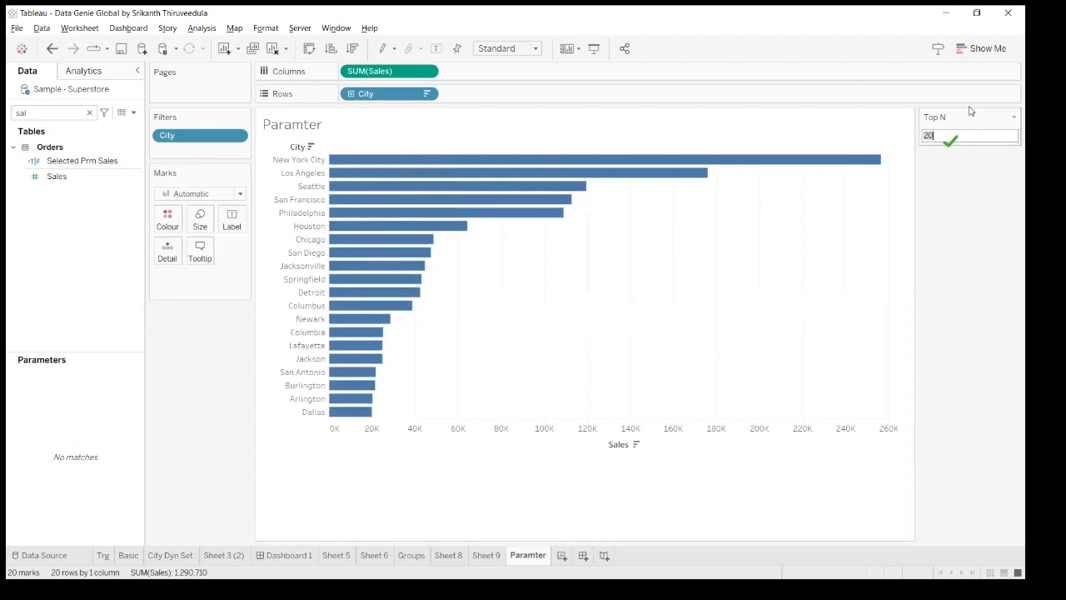
{"action": "type", "text": "1000"}
{"action": "key", "text": "Return"}
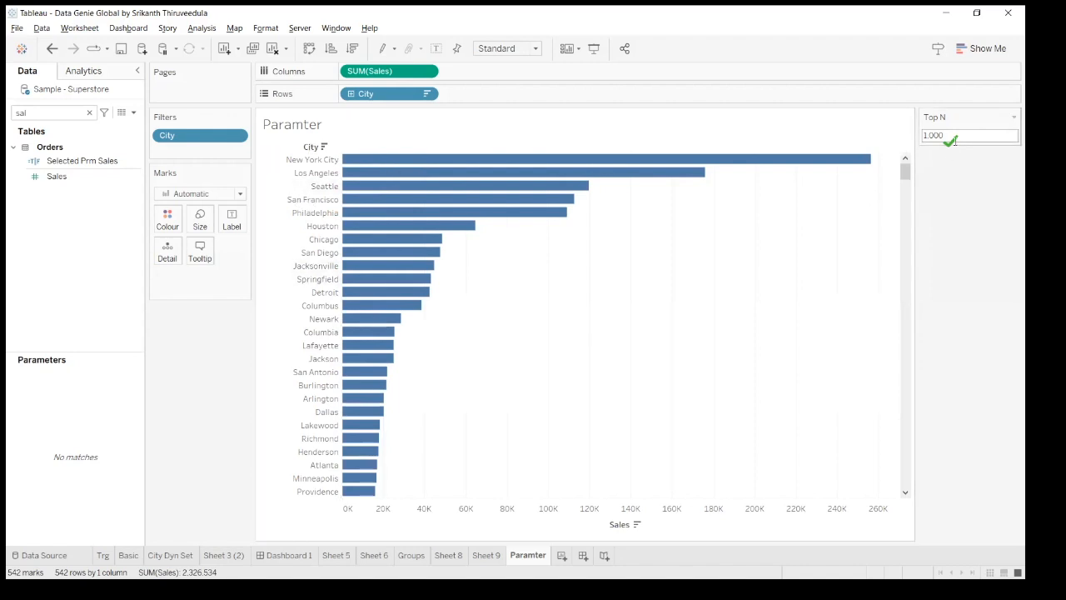
{"action": "left_click", "coordinate": [1010, 131]}
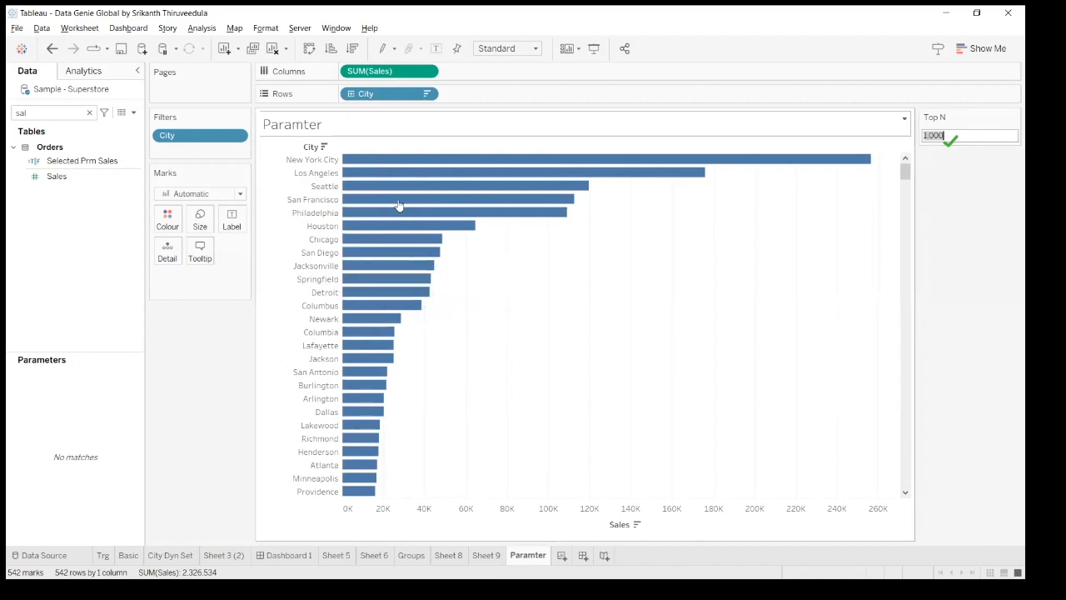
Step: Clear the field search and edit the Top N parameter so that its allowable values come from a list
{"action": "left_click", "coordinate": [90, 114]}
{"action": "left_click", "coordinate": [83, 483]}
{"action": "right_click", "coordinate": [84, 483]}
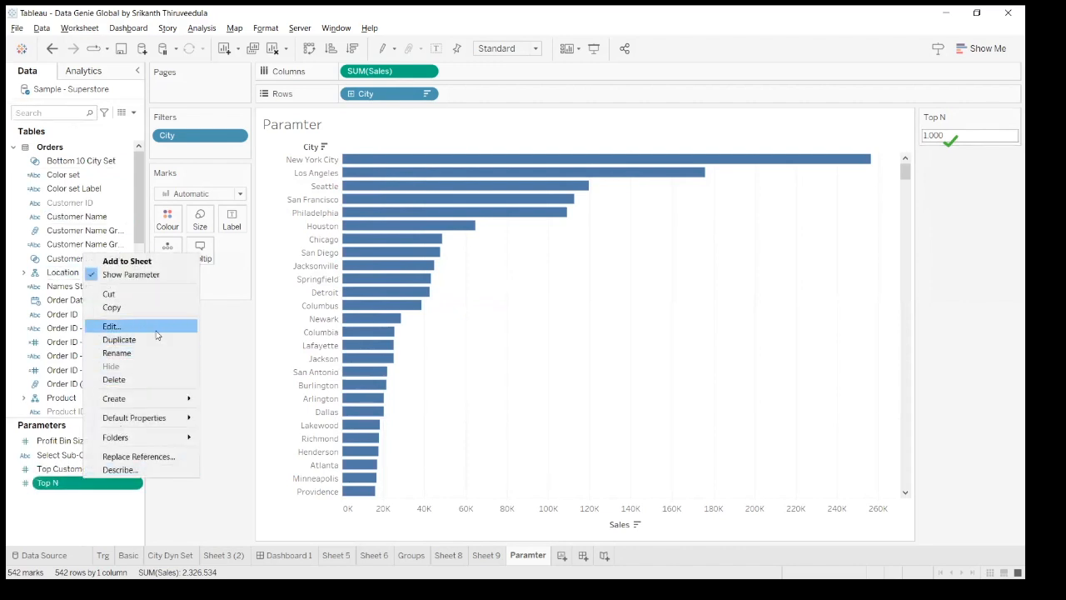
{"action": "left_click", "coordinate": [157, 332]}
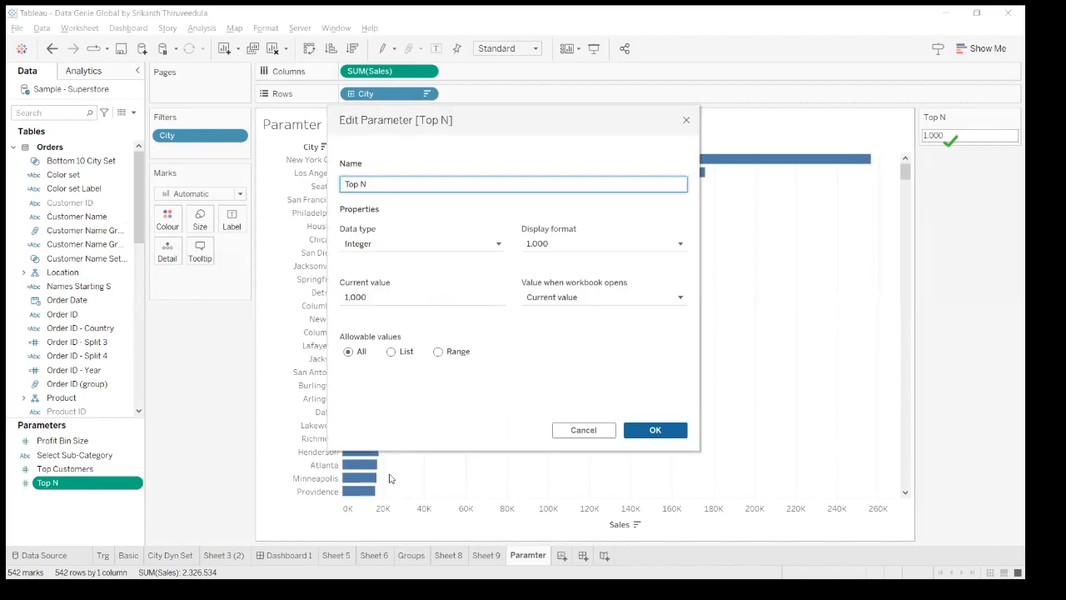
{"action": "left_click", "coordinate": [388, 430]}
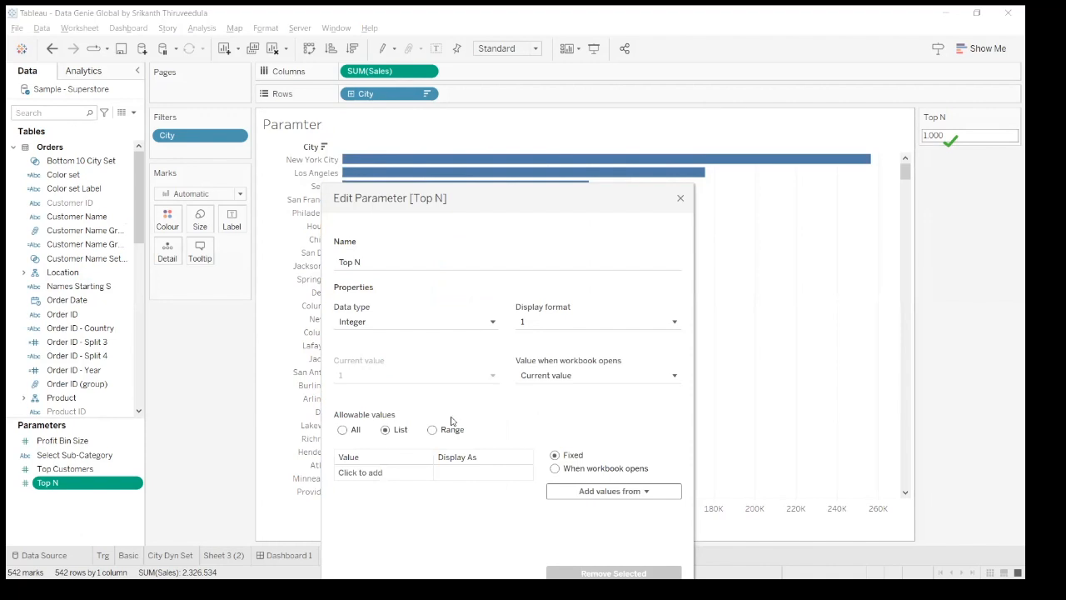
{"action": "left_click", "coordinate": [620, 492]}
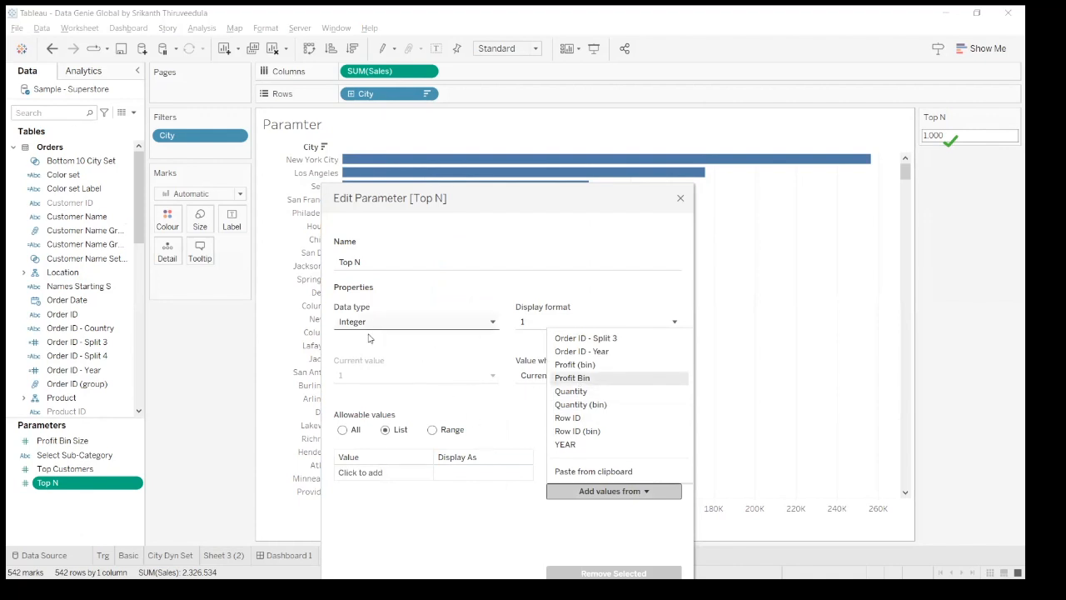
Step: Enter 10, 20, 30, 40 and 50 as the allowable values of the Top N parameter
{"action": "left_click", "coordinate": [398, 474]}
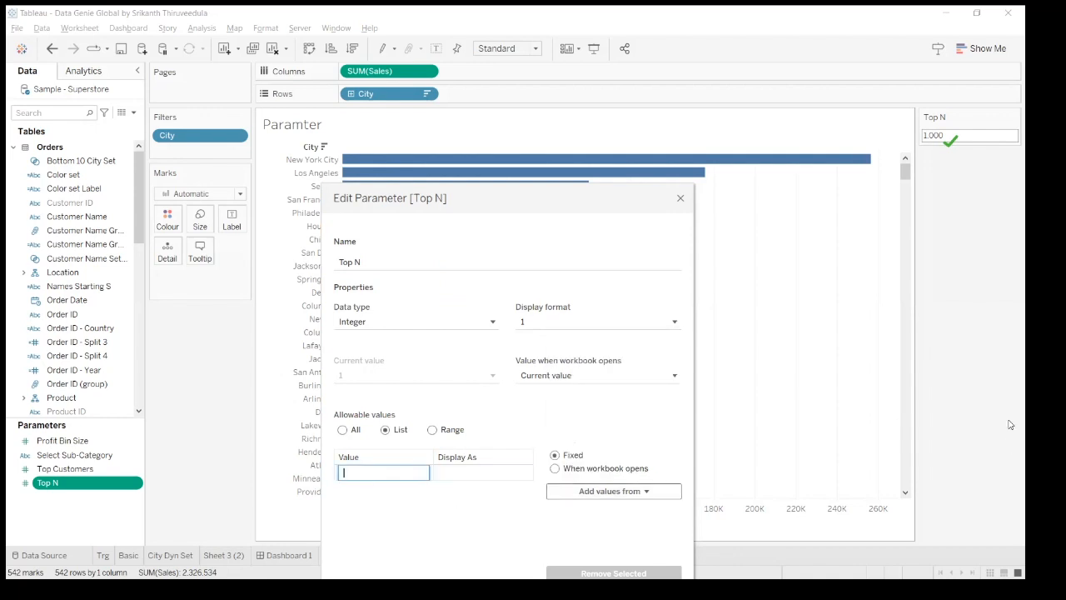
{"action": "type", "text": "10"}
{"action": "key", "text": "Return"}
{"action": "type", "text": "20"}
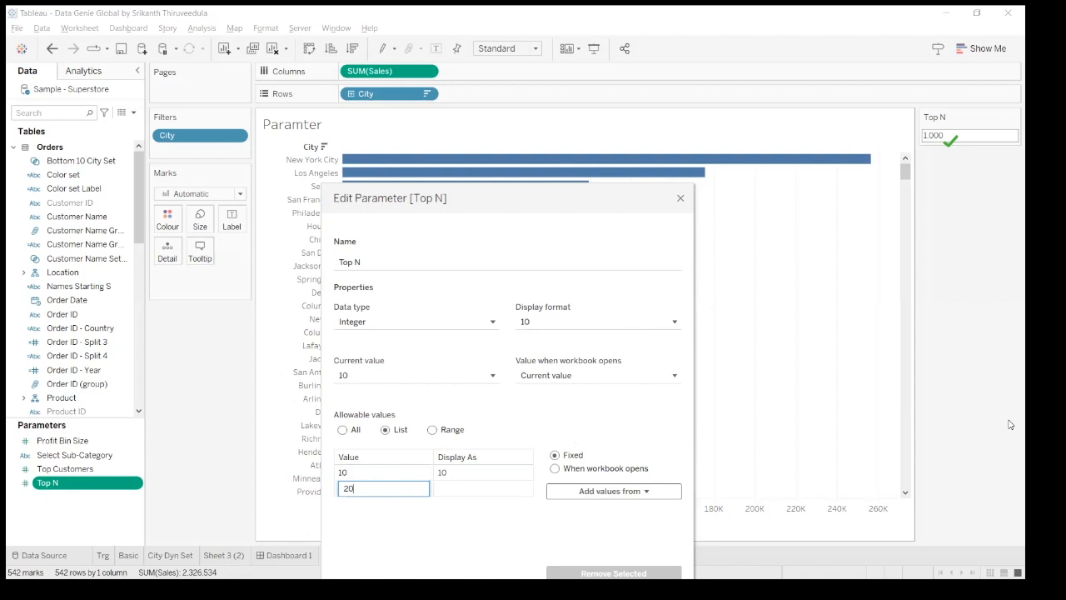
{"action": "key", "text": "Return"}
{"action": "type", "text": "30"}
{"action": "key", "text": "Return"}
{"action": "type", "text": "40"}
{"action": "key", "text": "Return"}
{"action": "type", "text": "50"}
{"action": "key", "text": "Return"}
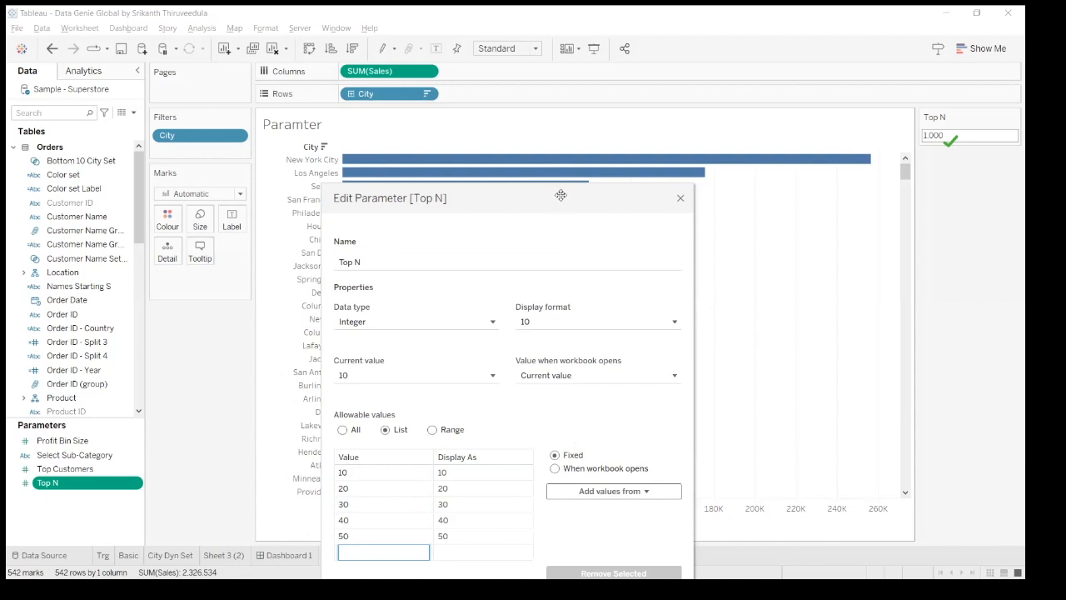
{"action": "left_click_drag", "start_coordinate": [560, 195], "coordinate": [589, 101]}
{"action": "left_click", "coordinate": [694, 449]}
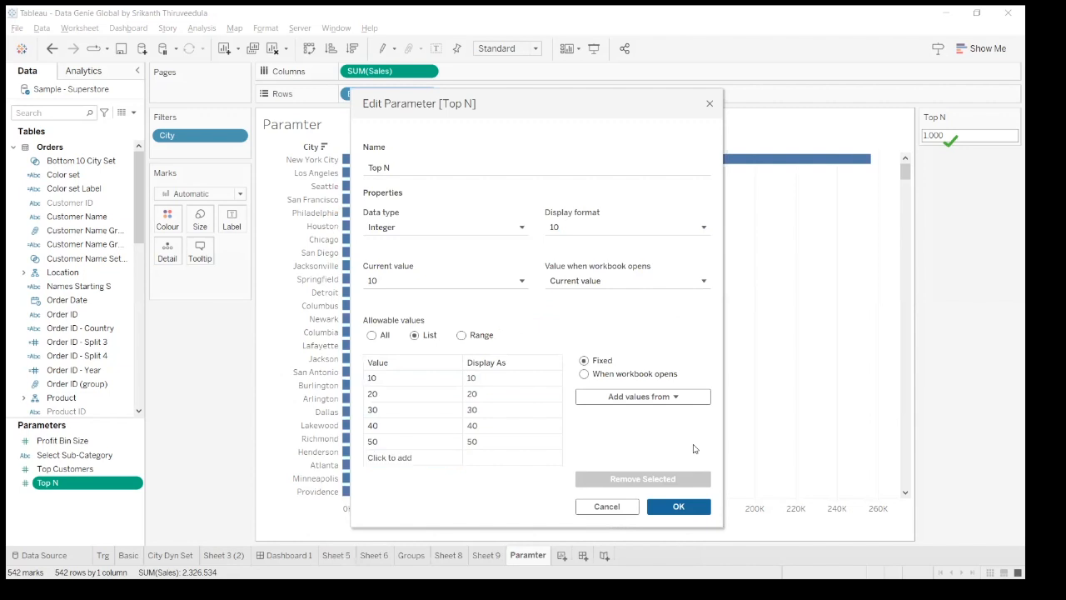
Step: Set the display names of the values 10, 20 and 30 to Ten, Twenty and Thirty
{"action": "left_click", "coordinate": [391, 382]}
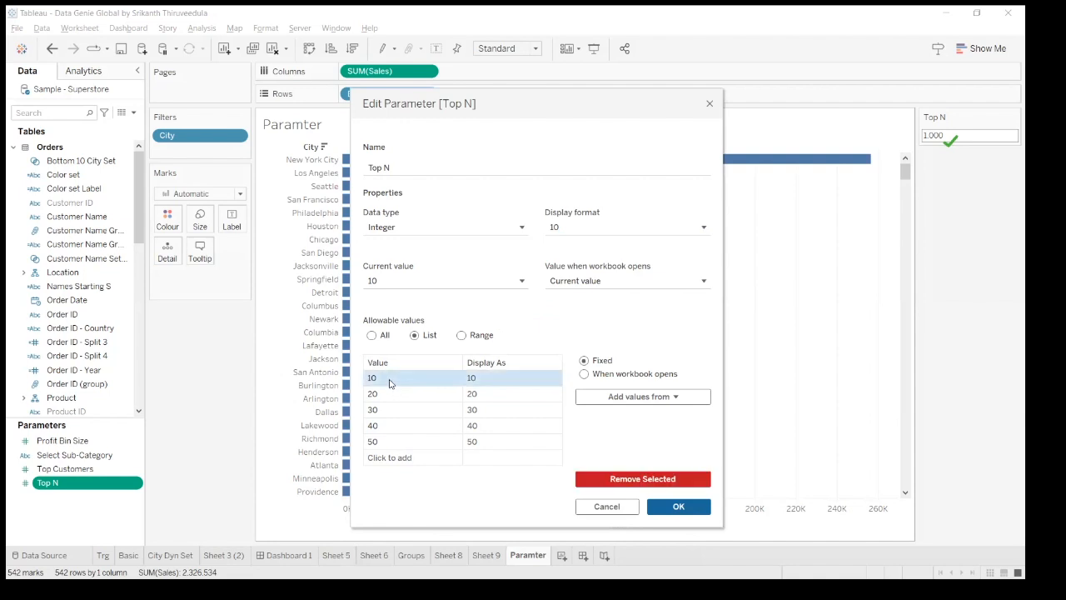
{"action": "left_click", "coordinate": [502, 377]}
{"action": "double_click", "coordinate": [521, 377]}
{"action": "type", "text": "Ten"}
{"action": "left_click", "coordinate": [481, 394]}
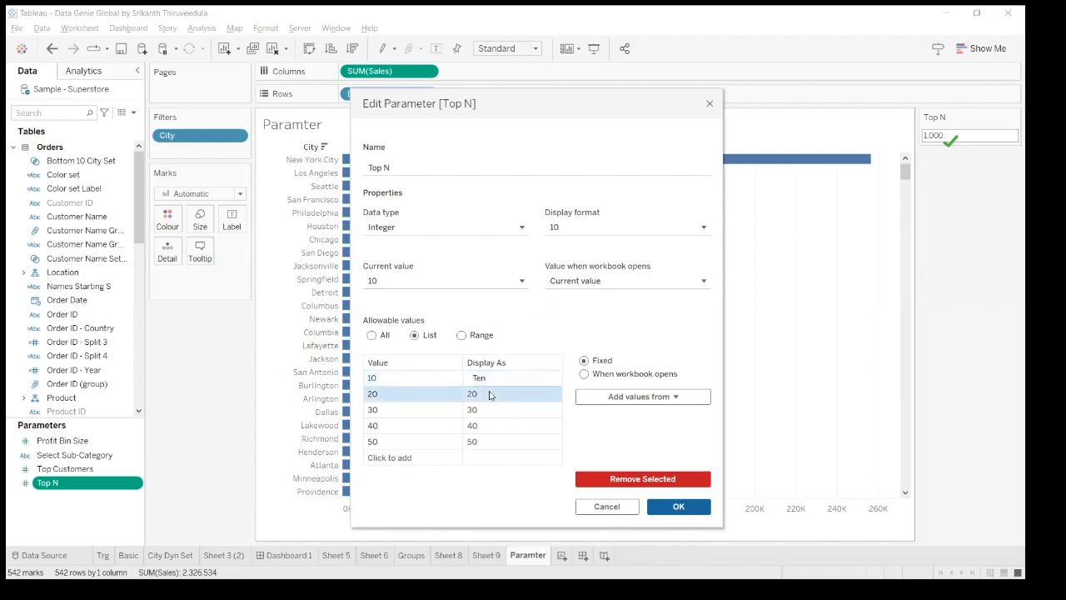
{"action": "double_click", "coordinate": [475, 393]}
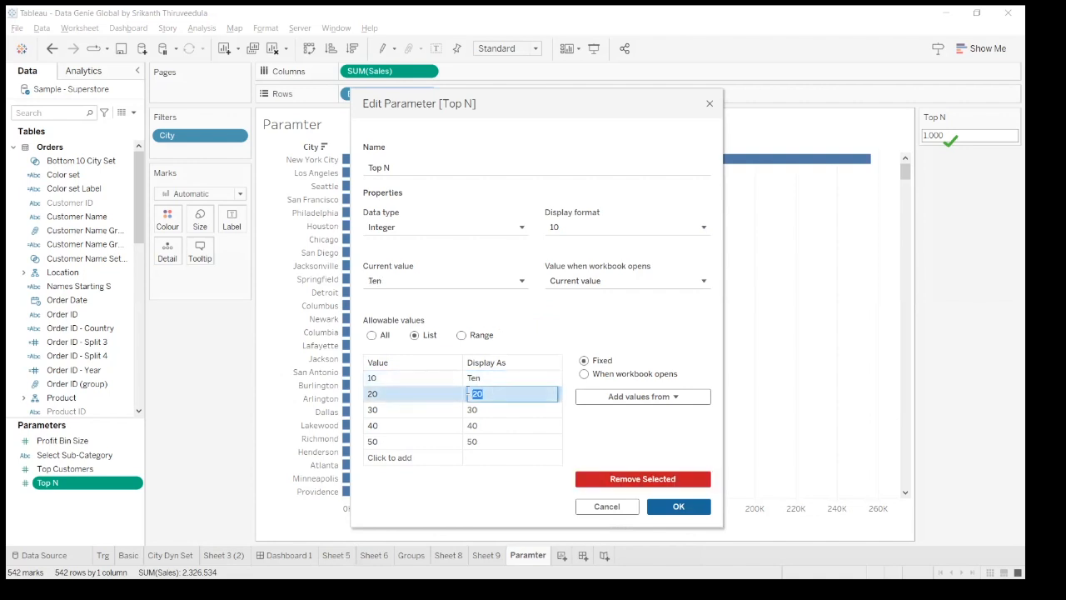
{"action": "type", "text": "Twenty"}
{"action": "left_click", "coordinate": [483, 408]}
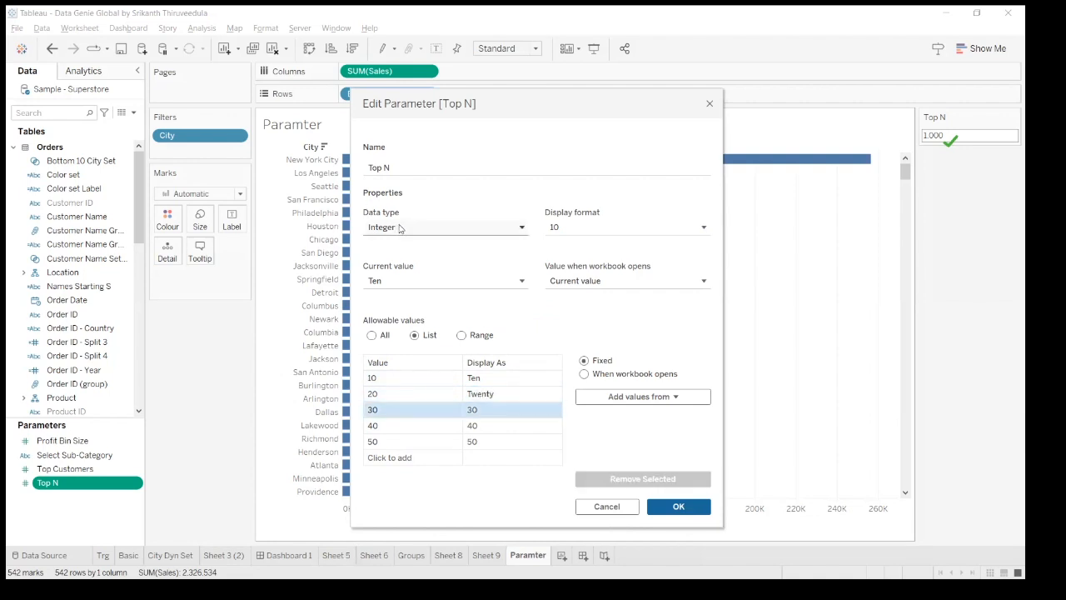
{"action": "left_click", "coordinate": [491, 412]}
{"action": "left_click", "coordinate": [492, 411]}
{"action": "type", "text": "Thirty"}
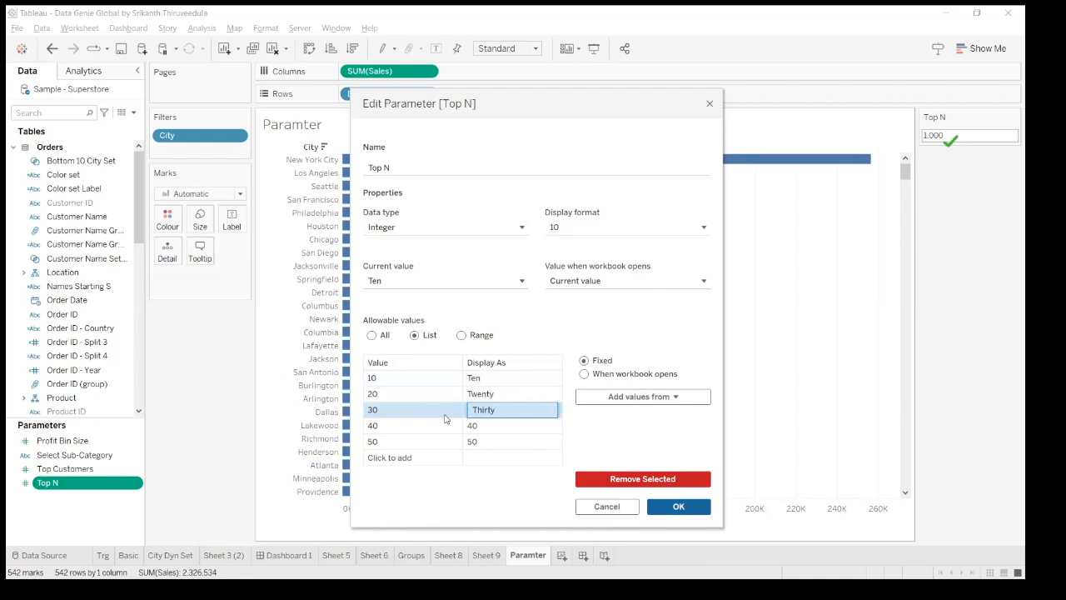
Step: Remove the value 40 from the Top N parameter's list of allowable values
{"action": "left_click", "coordinate": [483, 426]}
{"action": "left_click", "coordinate": [483, 425]}
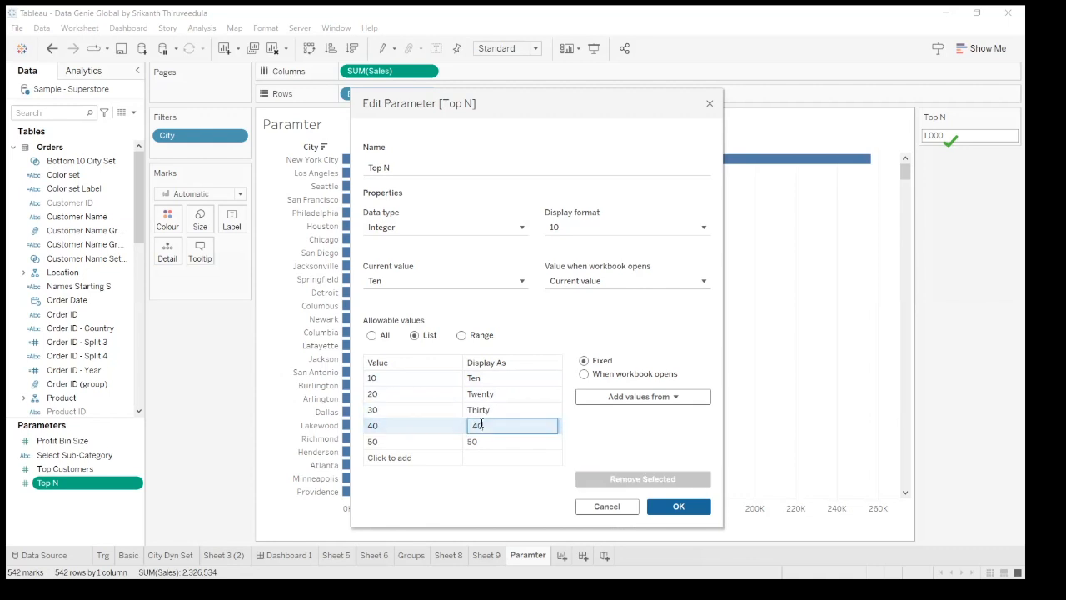
{"action": "left_click_drag", "start_coordinate": [500, 425], "coordinate": [444, 443]}
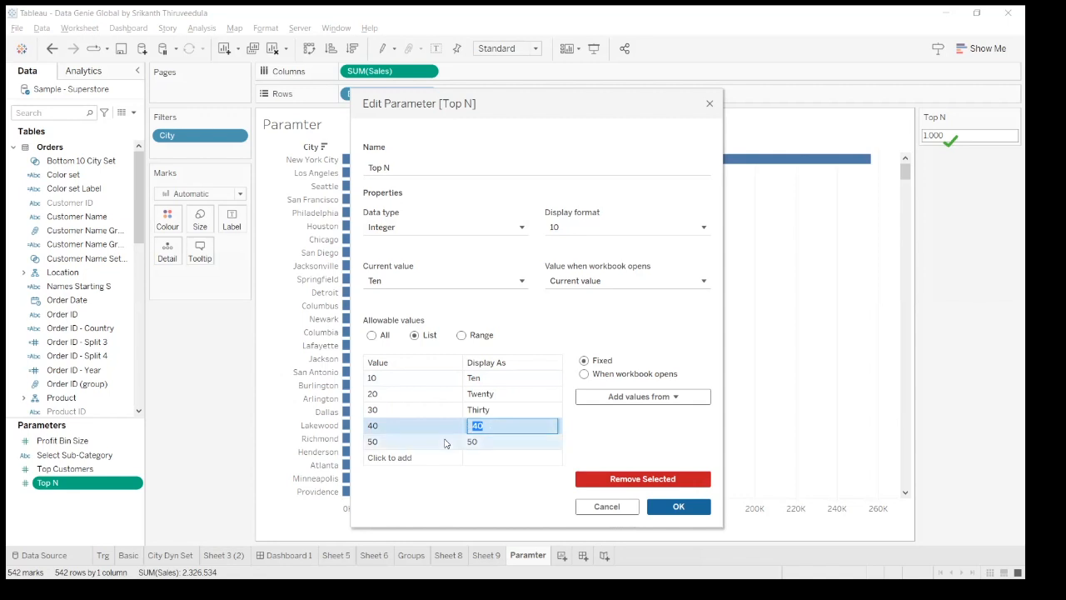
{"action": "key", "text": "BackSpace"}
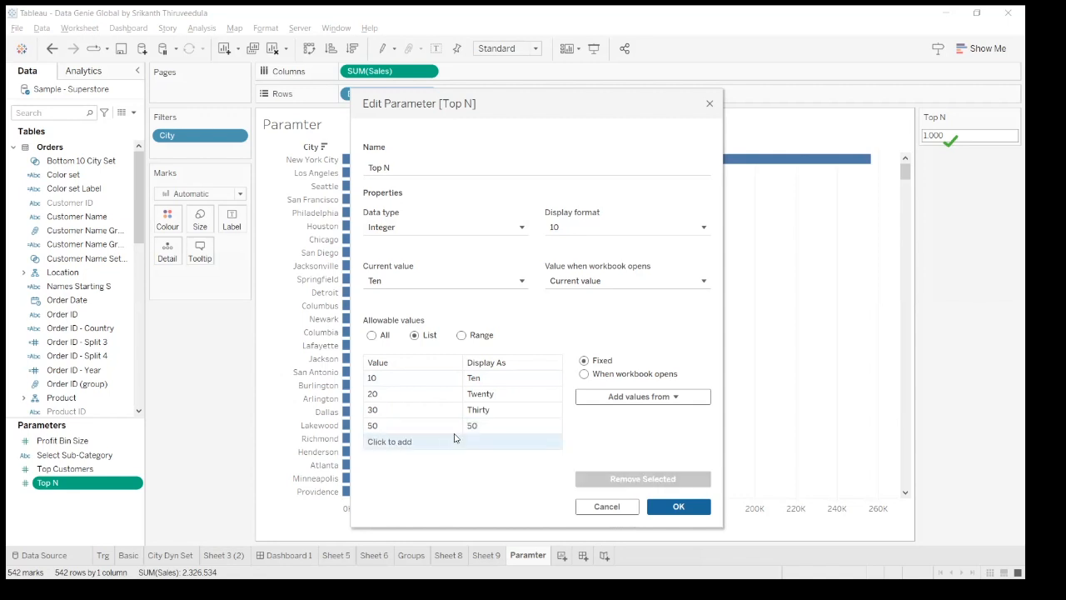
Step: Set the display name of the value 50 to Fifty and apply the changes to the Top N parameter
{"action": "left_click", "coordinate": [509, 426]}
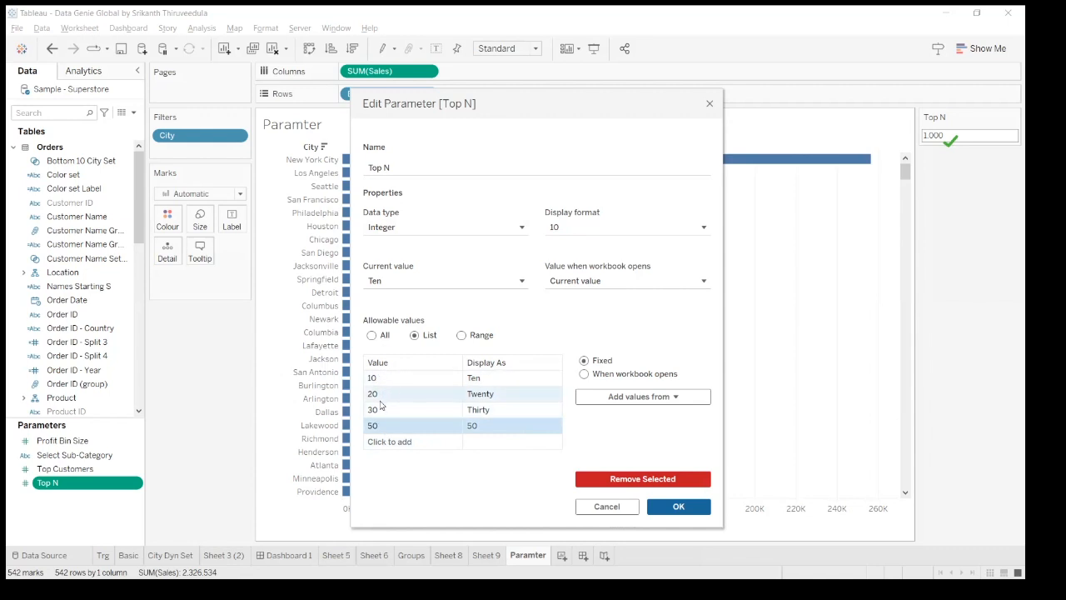
{"action": "left_click", "coordinate": [495, 425]}
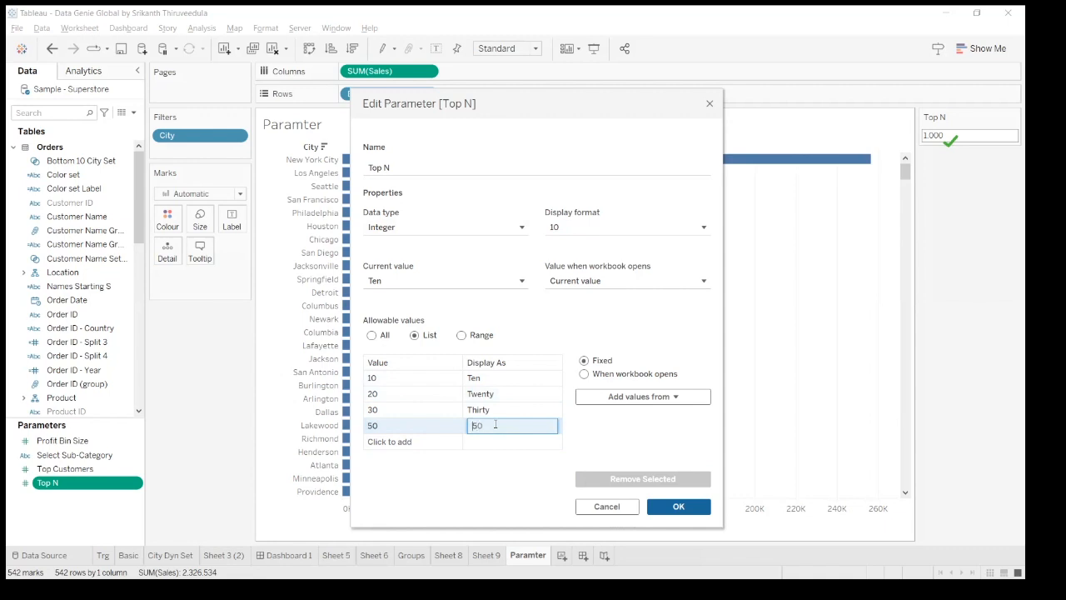
{"action": "type", "text": "Fifty"}
{"action": "key", "text": "Return"}
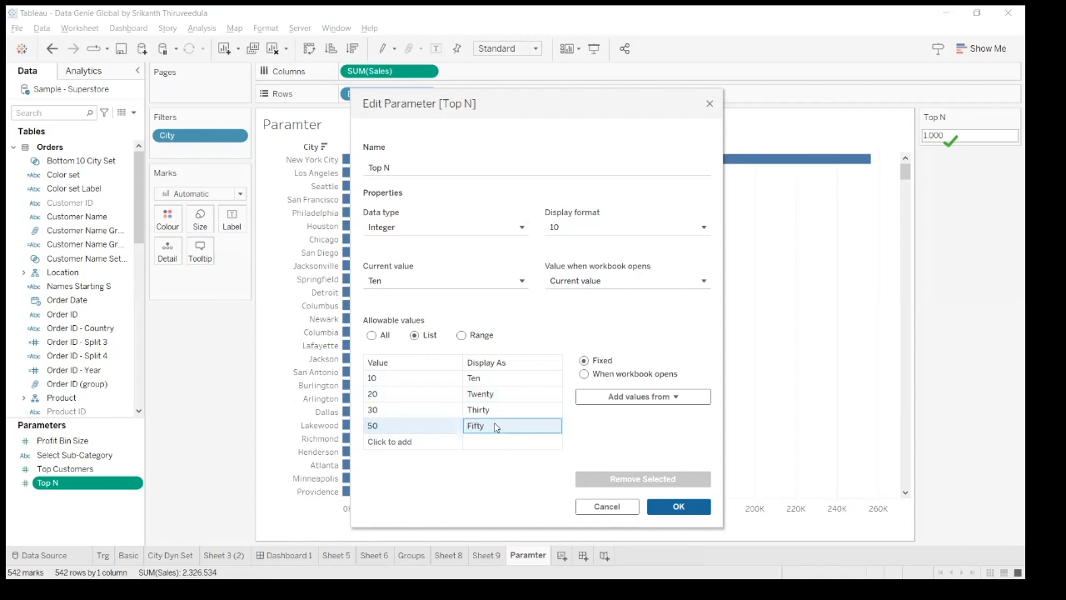
{"action": "left_click", "coordinate": [679, 507]}
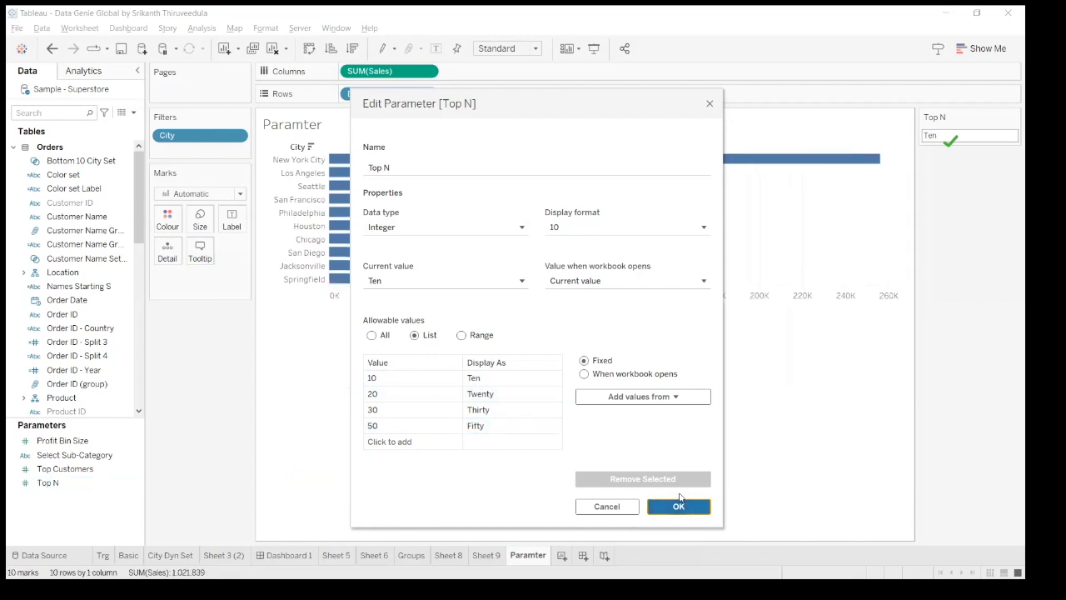
Step: Show the Top N control as a single value list and try Twenty and Thirty, leaving Thirty selected for the city chart
{"action": "left_click", "coordinate": [1014, 117]}
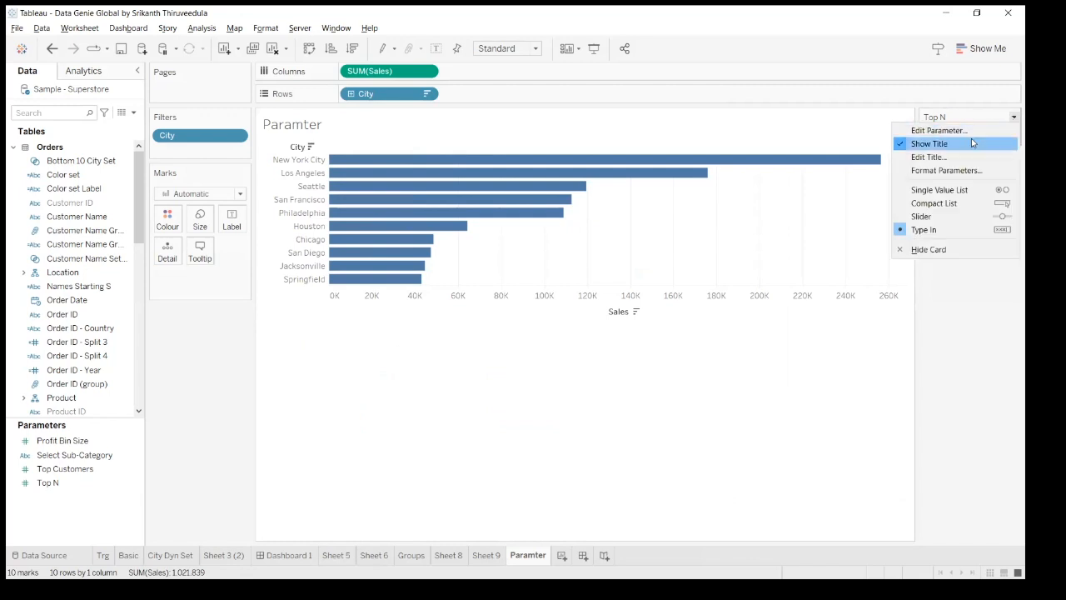
{"action": "left_click", "coordinate": [944, 189]}
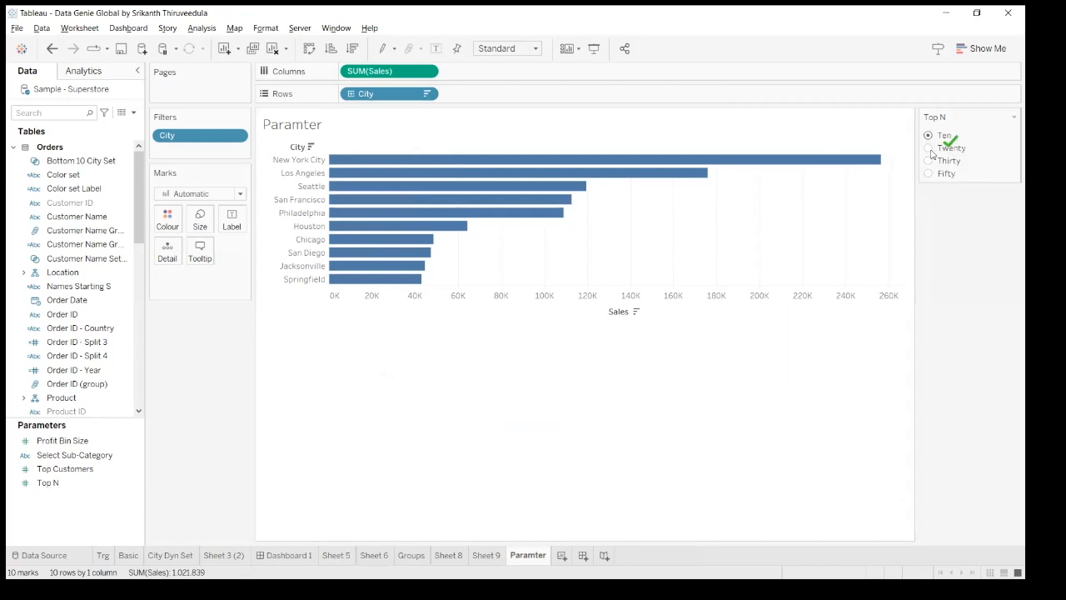
{"action": "left_click", "coordinate": [928, 149]}
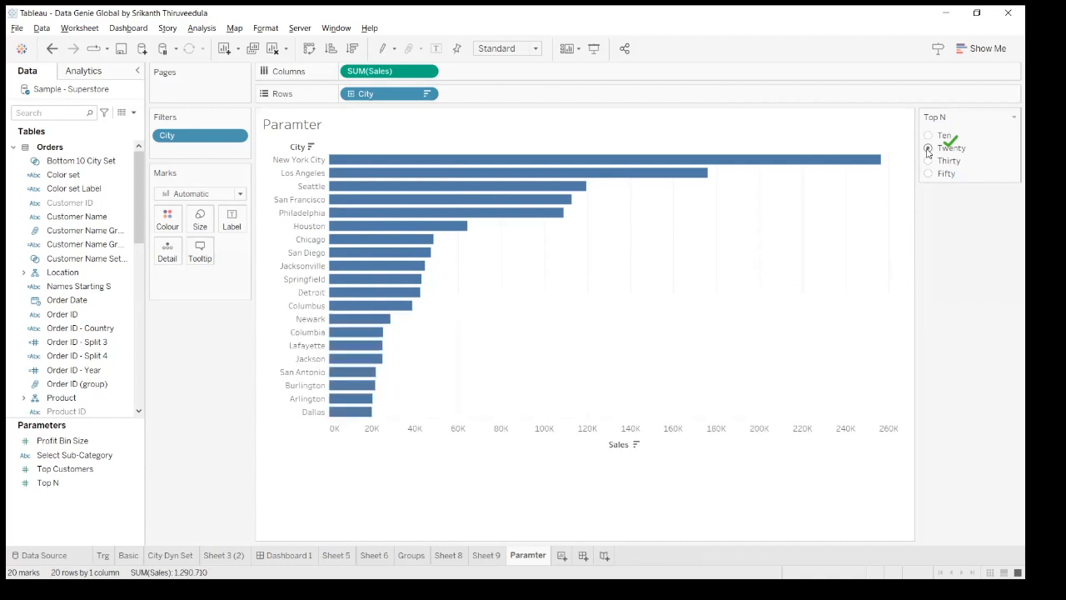
{"action": "left_click", "coordinate": [927, 162]}
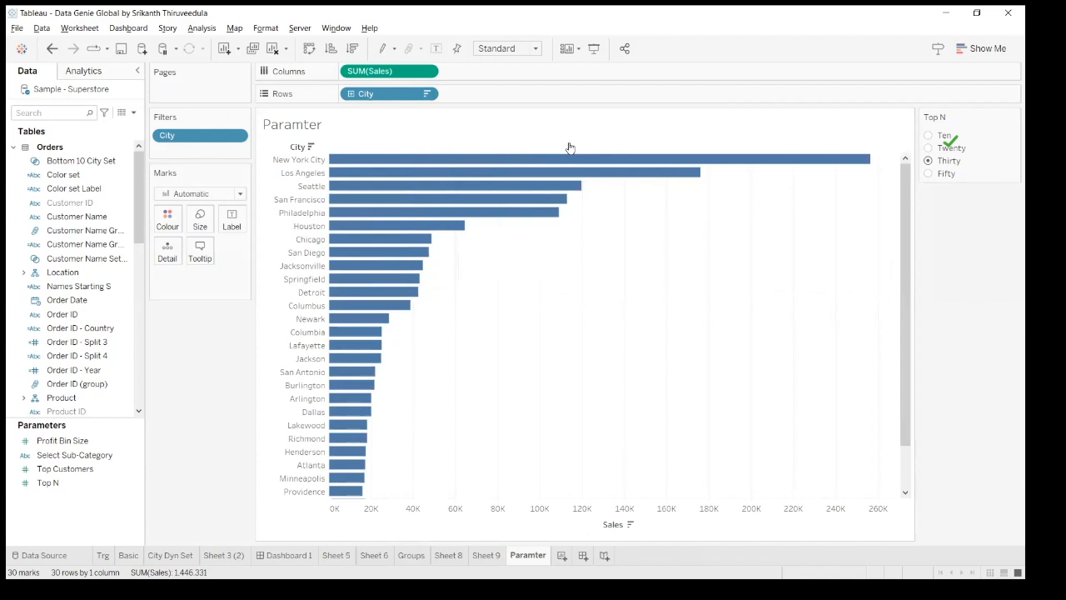
{"action": "scroll", "coordinate": [917, 400], "scroll_direction": "down", "scroll_amount": 3}
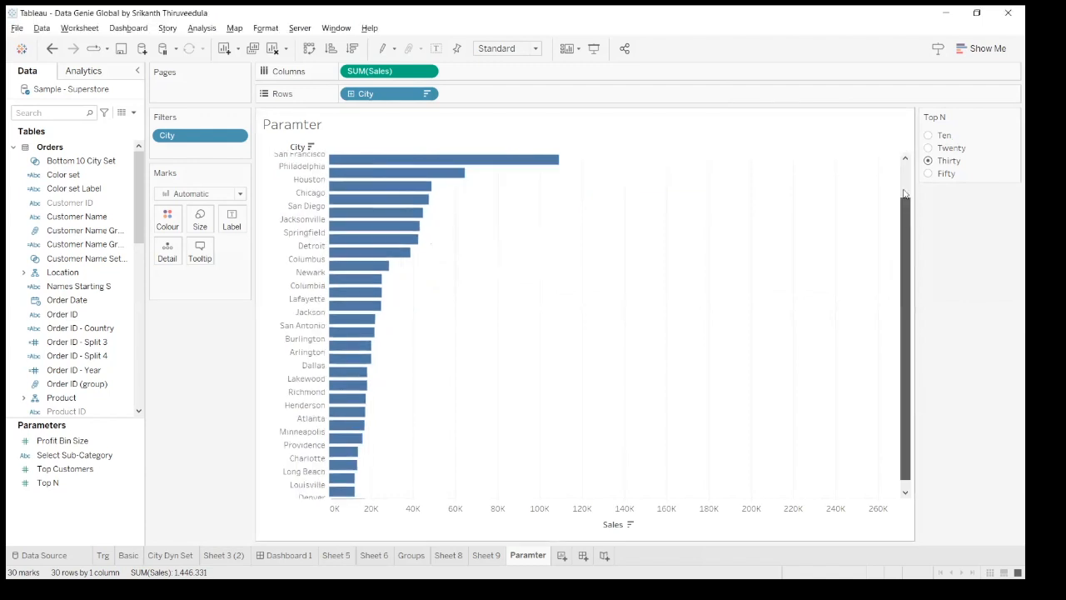
{"action": "scroll", "coordinate": [892, 195], "scroll_direction": "up", "scroll_amount": 3}
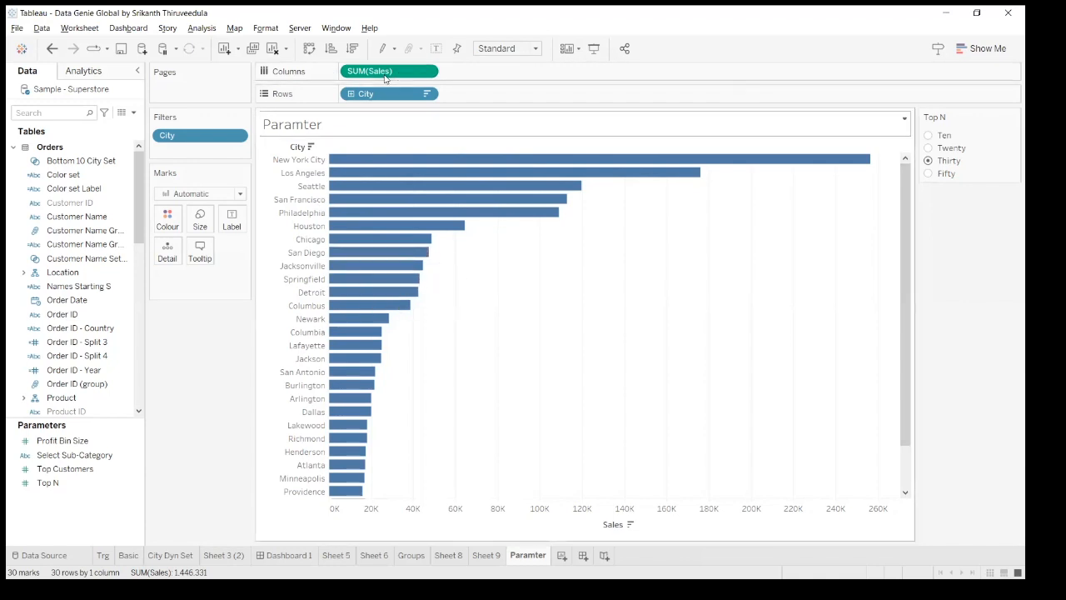
{"action": "left_click", "coordinate": [133, 113]}
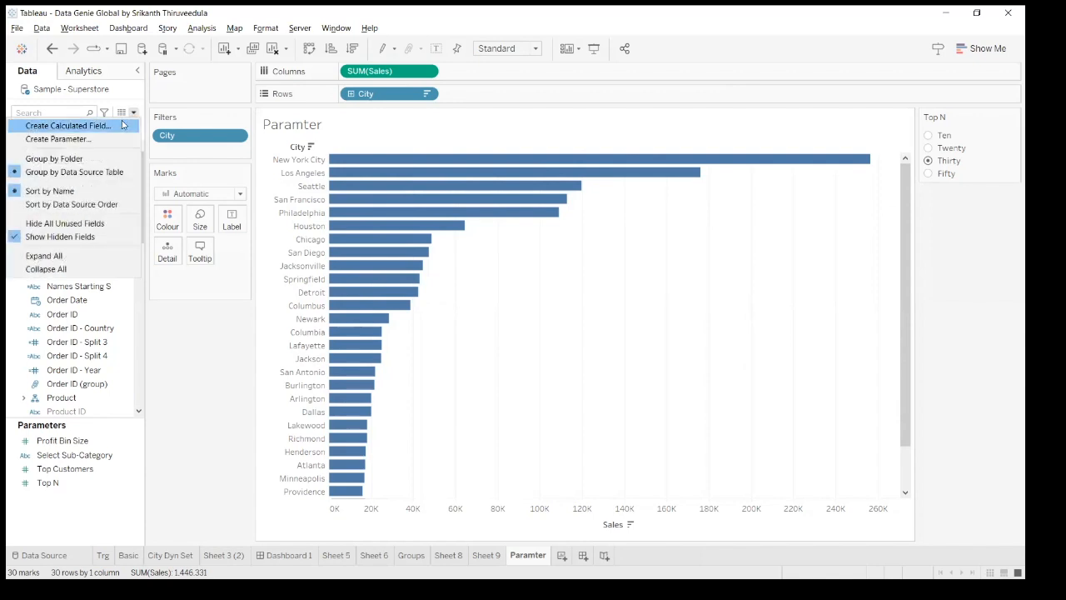
{"action": "left_click", "coordinate": [122, 125]}
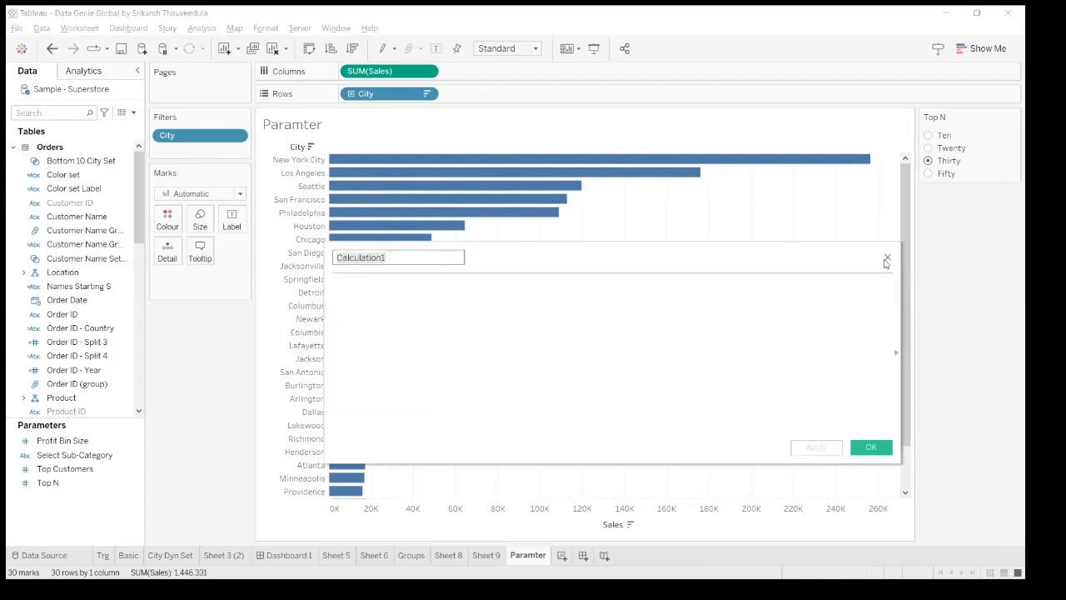
{"action": "left_click", "coordinate": [887, 257]}
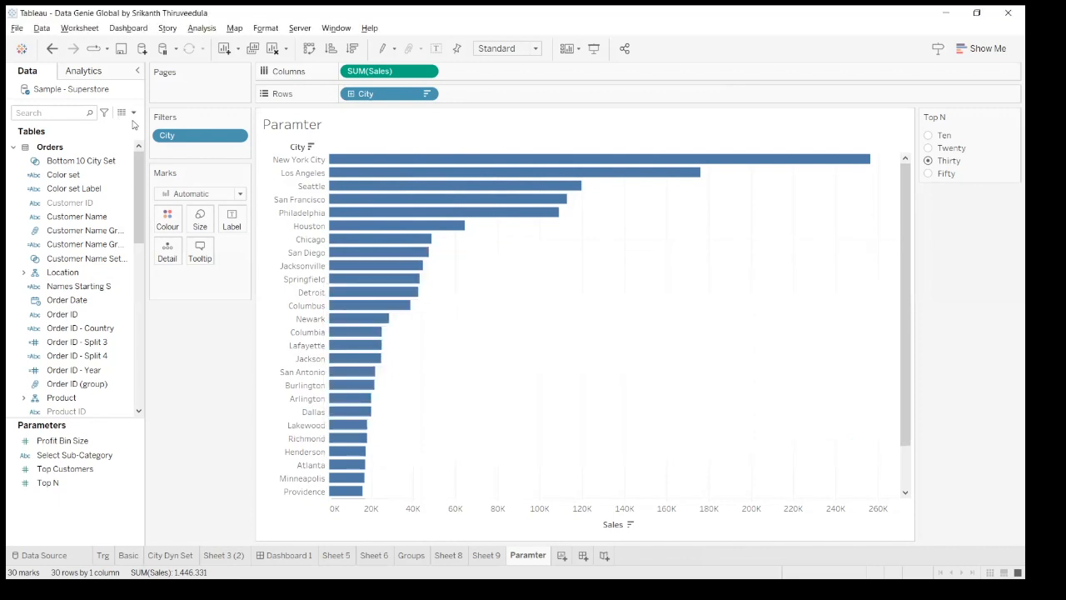
Step: Start a new parameter named Select Measure, set its data type to String and clear its current value
{"action": "left_click", "coordinate": [133, 112]}
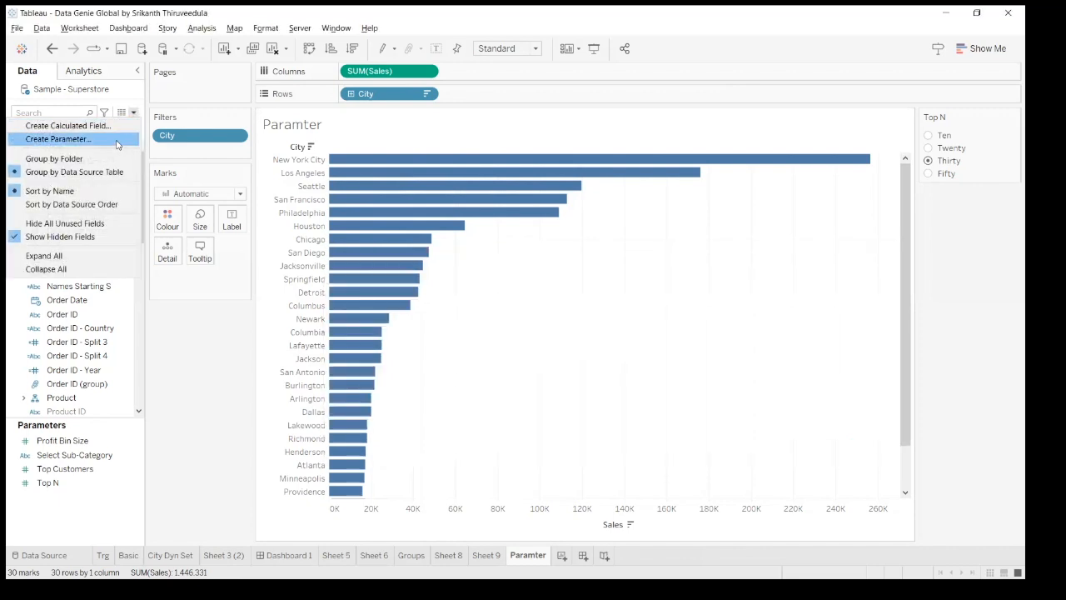
{"action": "left_click", "coordinate": [443, 289]}
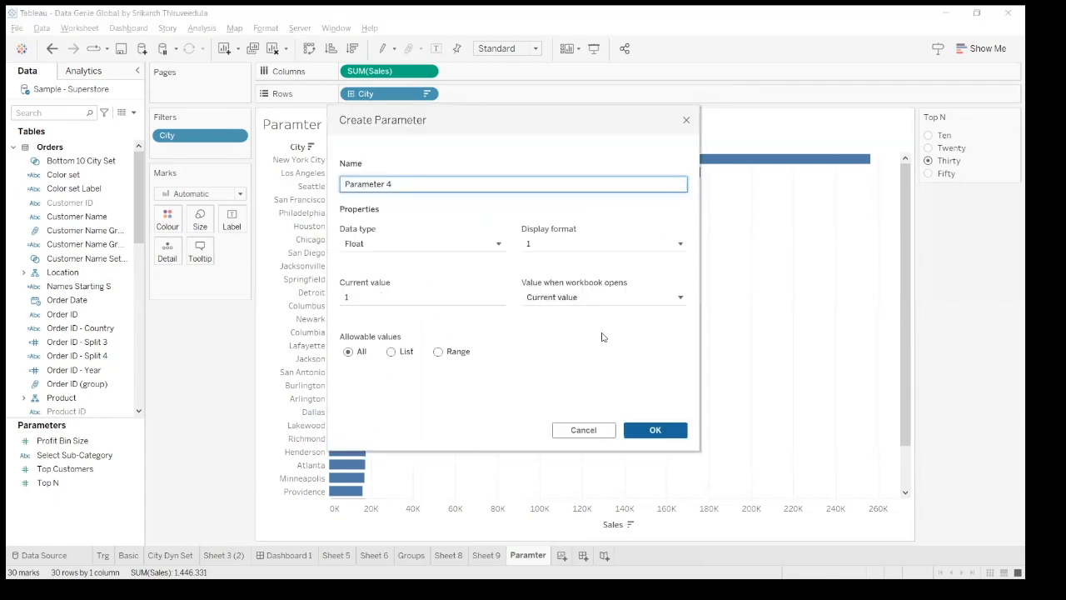
{"action": "type", "text": "Se"}
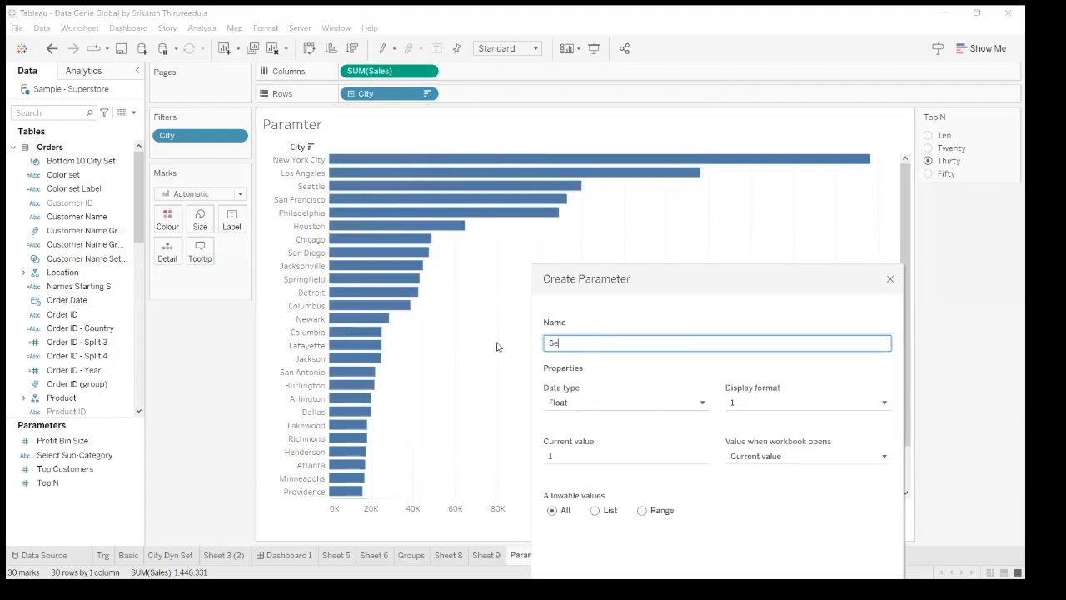
{"action": "type", "text": "lect Measure"}
{"action": "left_click", "coordinate": [686, 267]}
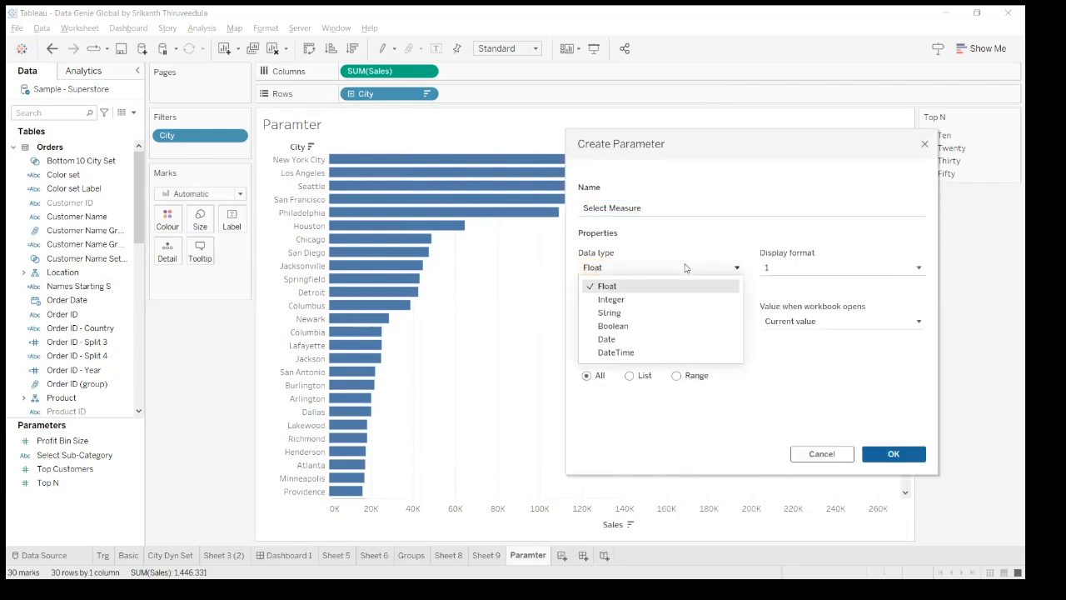
{"action": "left_click", "coordinate": [637, 313]}
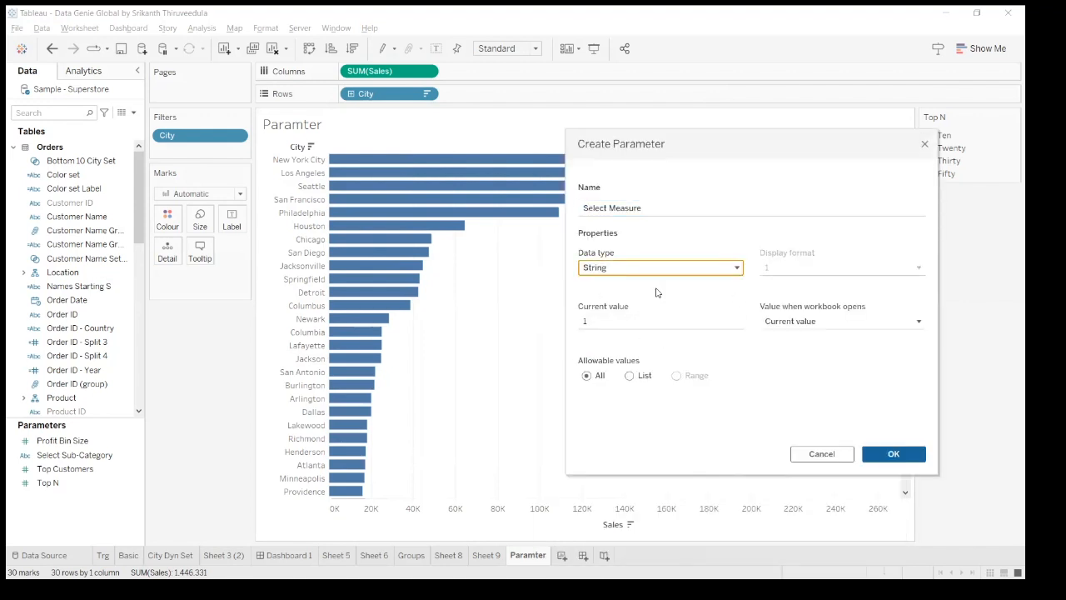
{"action": "left_click", "coordinate": [620, 320]}
{"action": "left_click_drag", "start_coordinate": [620, 320], "coordinate": [571, 324]}
{"action": "key", "text": "BackSpace"}
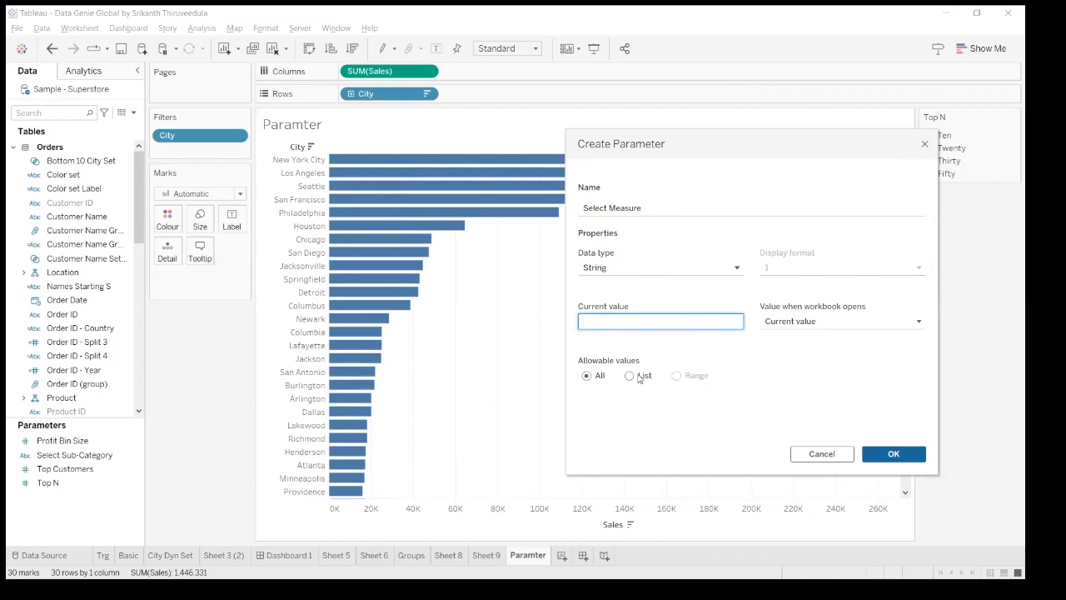
Step: Restrict the Select Measure parameter to a list of Sales, Profit and Quantity, and create it
{"action": "left_click", "coordinate": [630, 375]}
{"action": "left_click", "coordinate": [620, 421]}
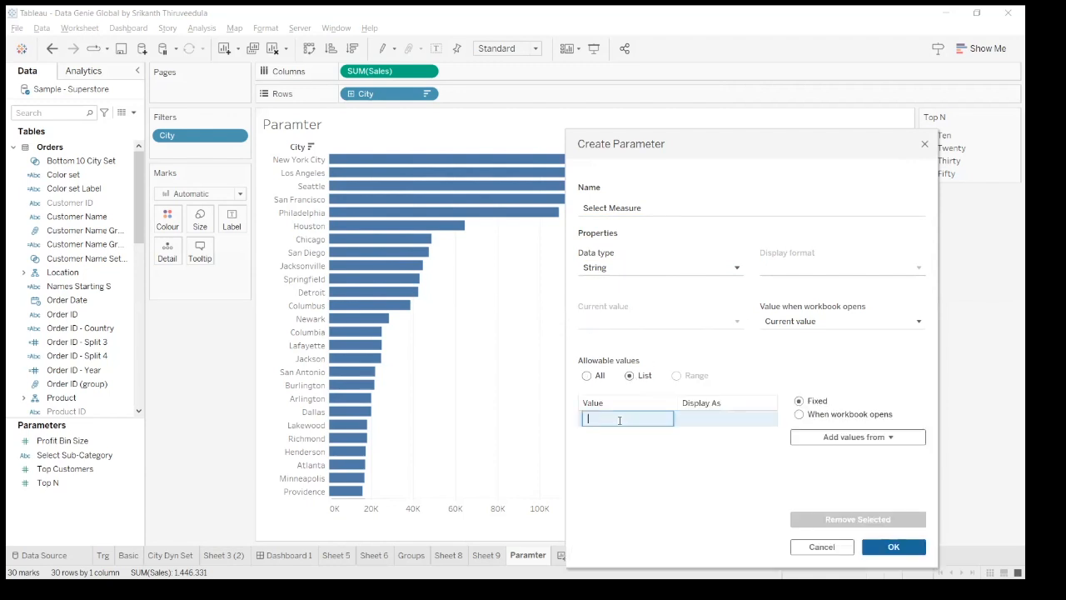
{"action": "type", "text": "Sales"}
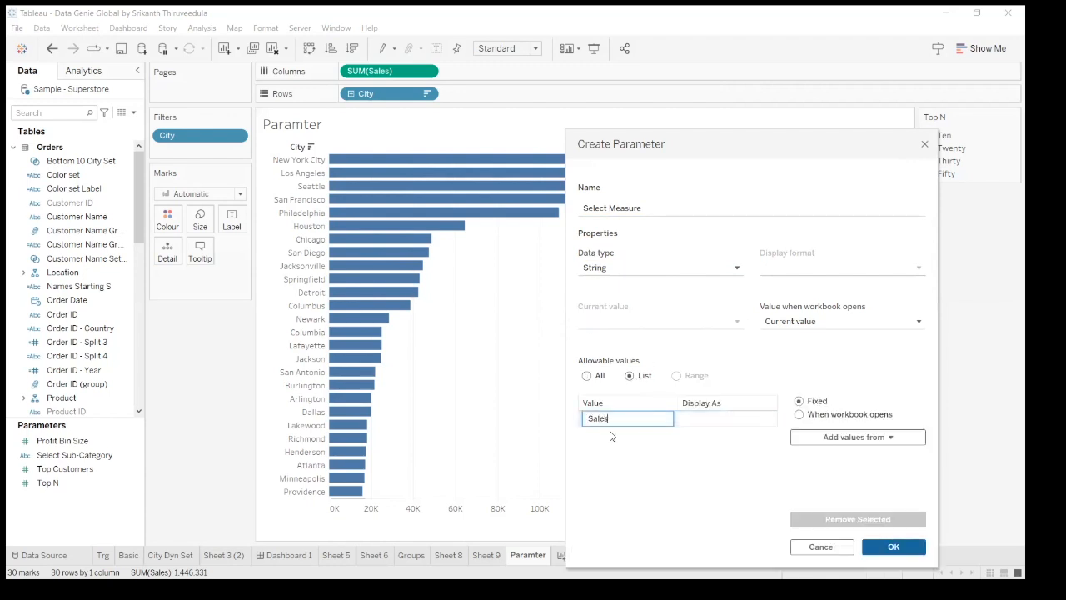
{"action": "key", "text": "Return"}
{"action": "left_click", "coordinate": [611, 435]}
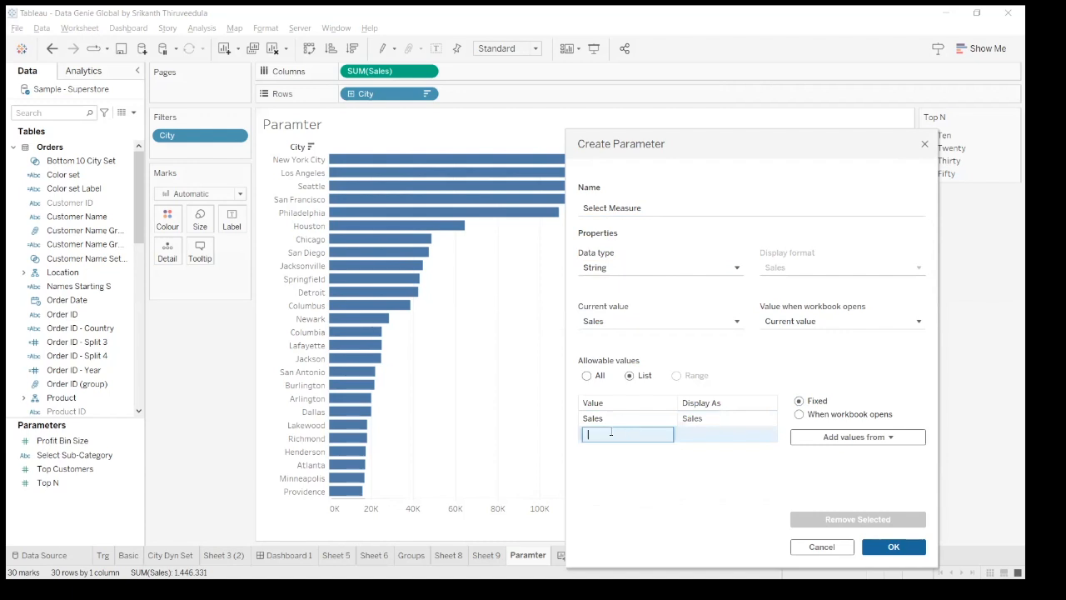
{"action": "type", "text": "Profit"}
{"action": "key", "text": "Return"}
{"action": "type", "text": "Quantity"}
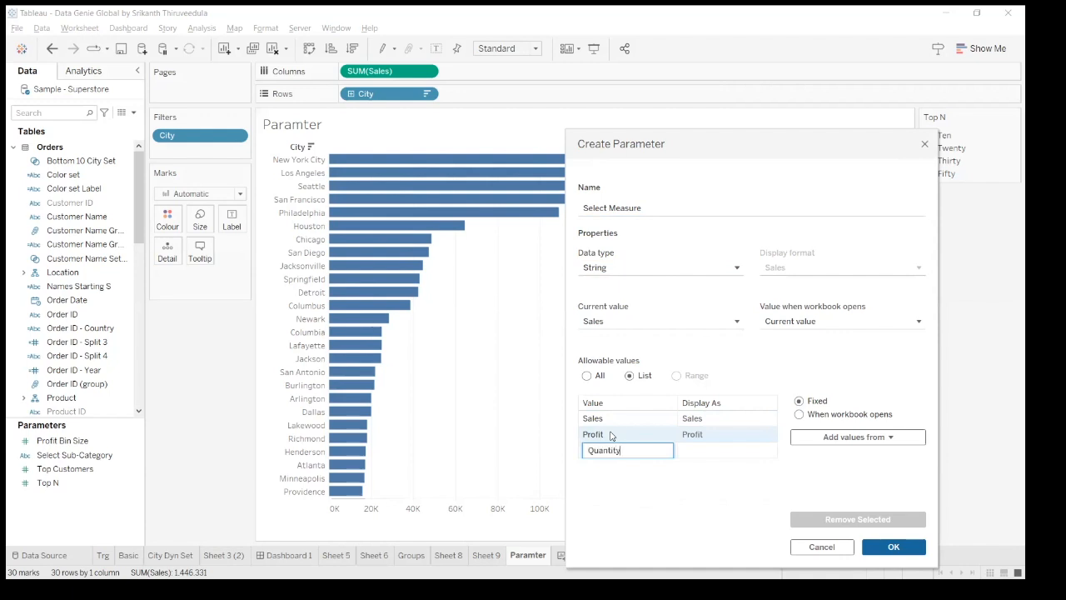
{"action": "key", "text": "Return"}
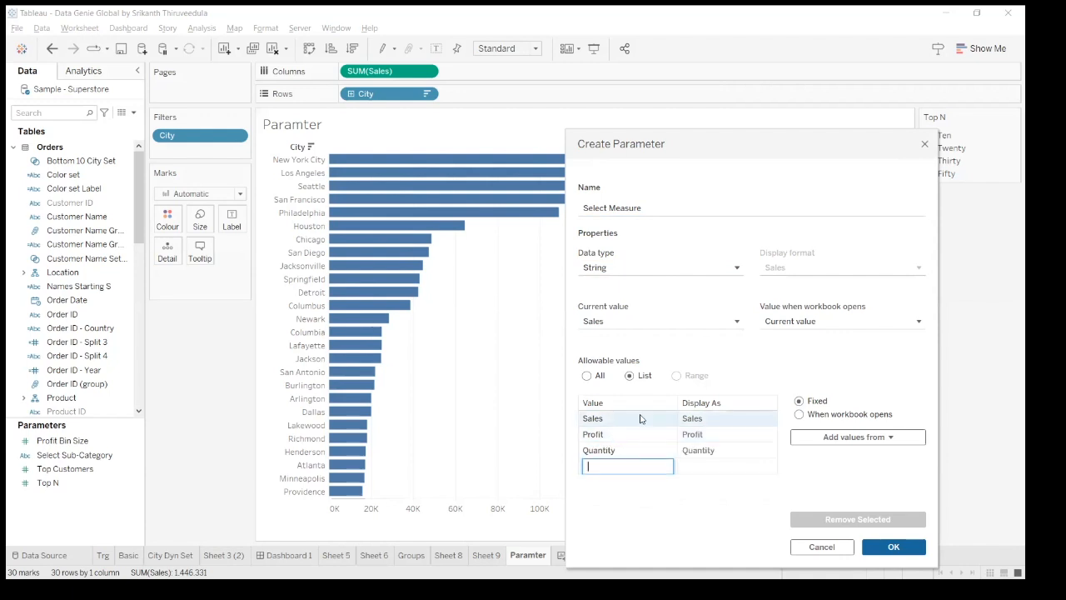
{"action": "left_click", "coordinate": [892, 548]}
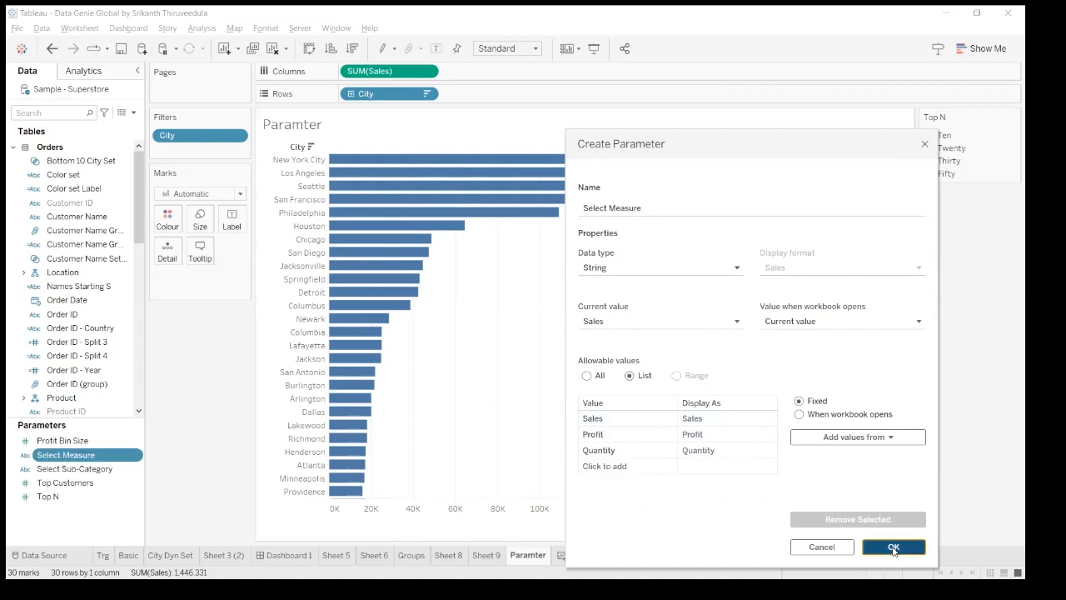
Step: Show the Select Measure parameter control and try Sales and Profit, leaving Profit selected
{"action": "right_click", "coordinate": [115, 456]}
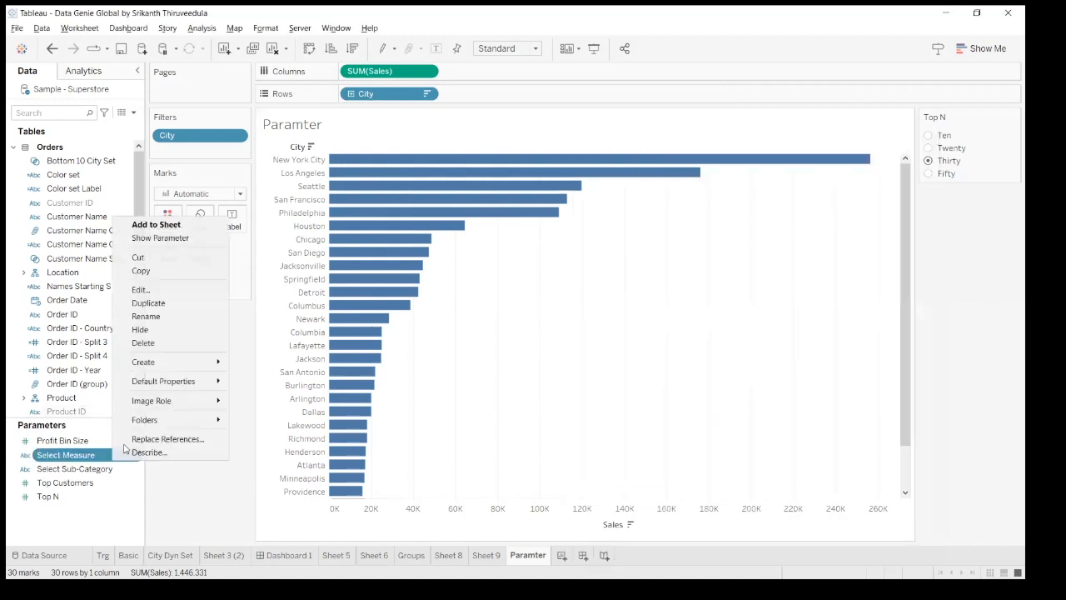
{"action": "left_click", "coordinate": [160, 239]}
{"action": "left_click", "coordinate": [1009, 215]}
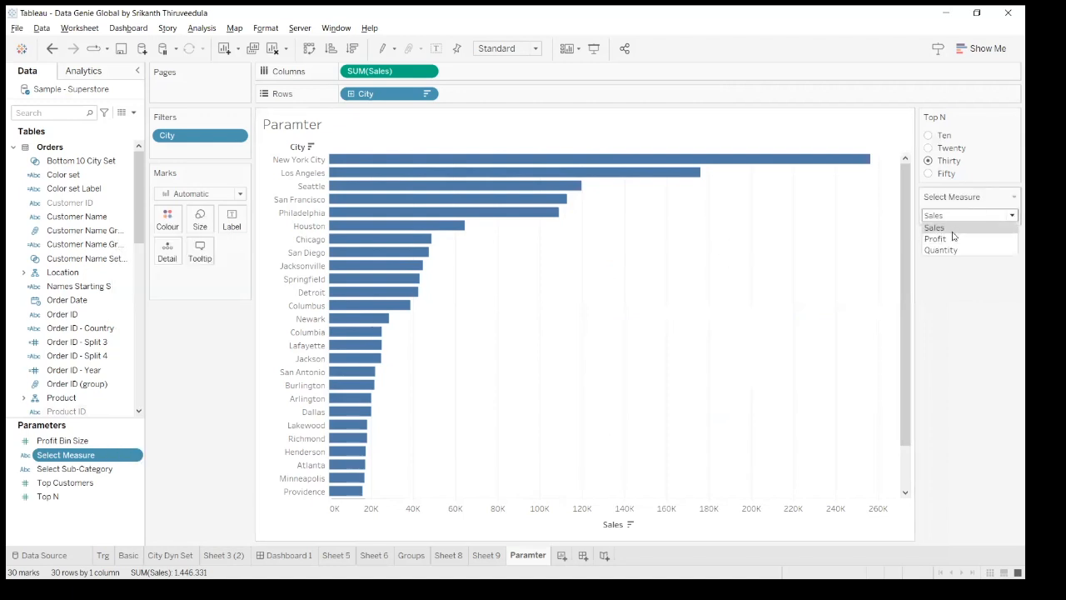
{"action": "left_click", "coordinate": [954, 232]}
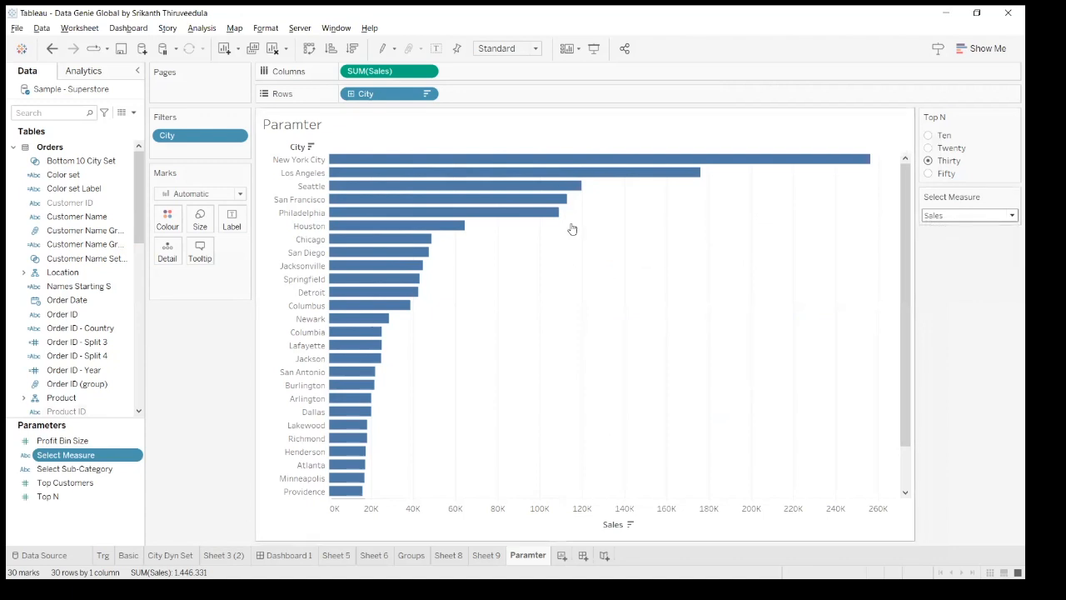
{"action": "left_click", "coordinate": [938, 218]}
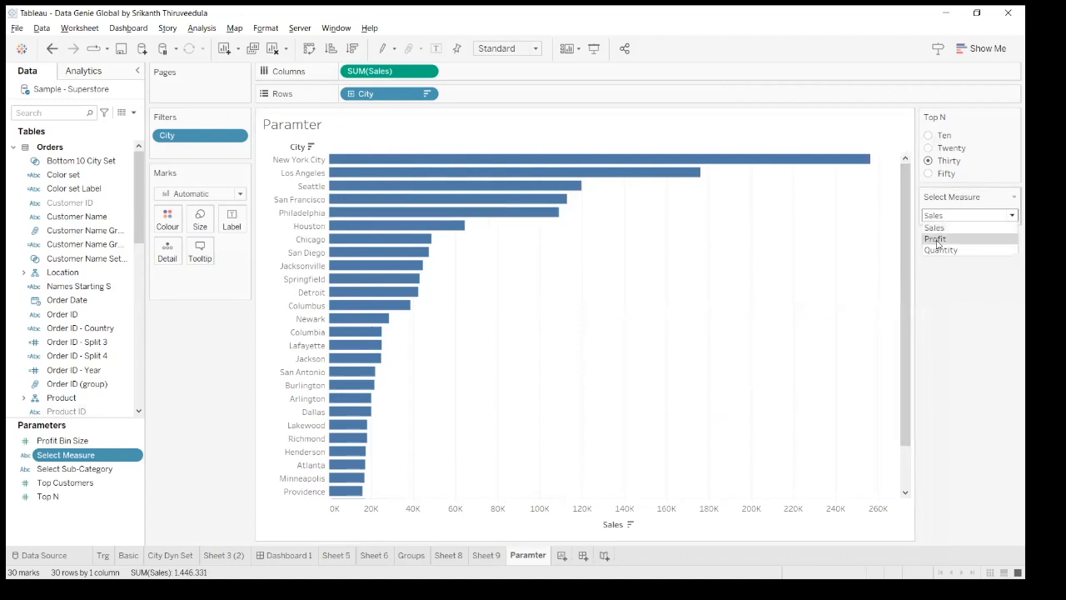
{"action": "left_click", "coordinate": [936, 239]}
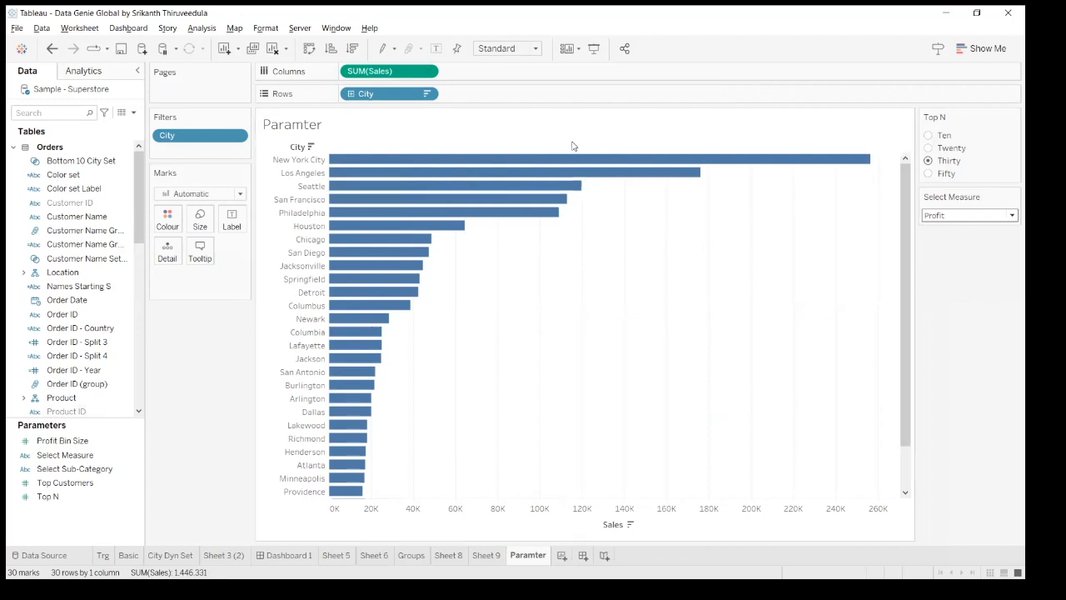
{"action": "left_click", "coordinate": [944, 213]}
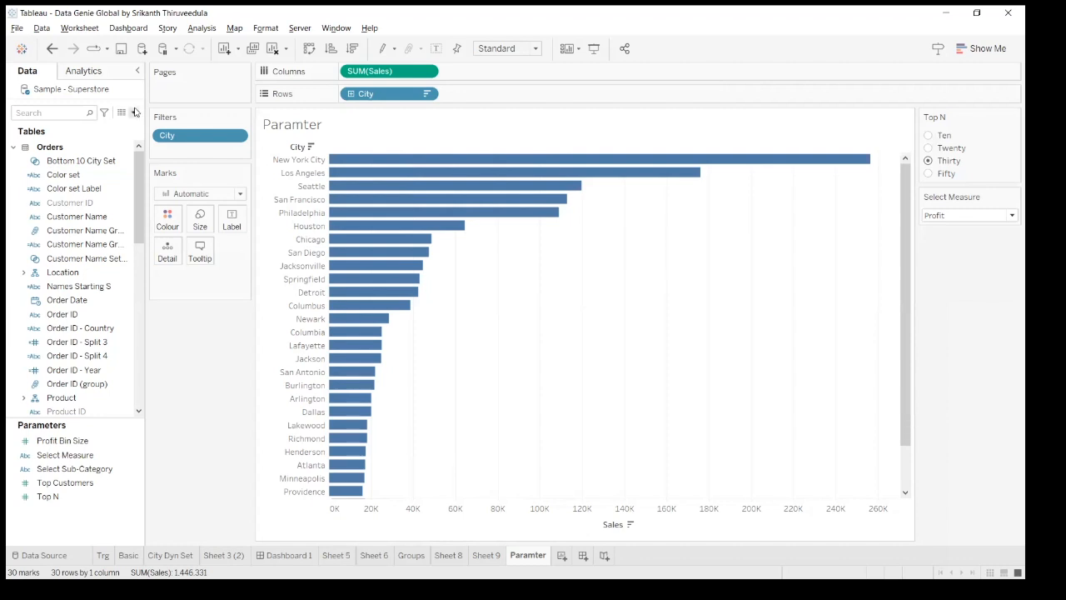
Step: Start a new calculated field named Select Measure_calc_Prm
{"action": "left_click", "coordinate": [135, 111]}
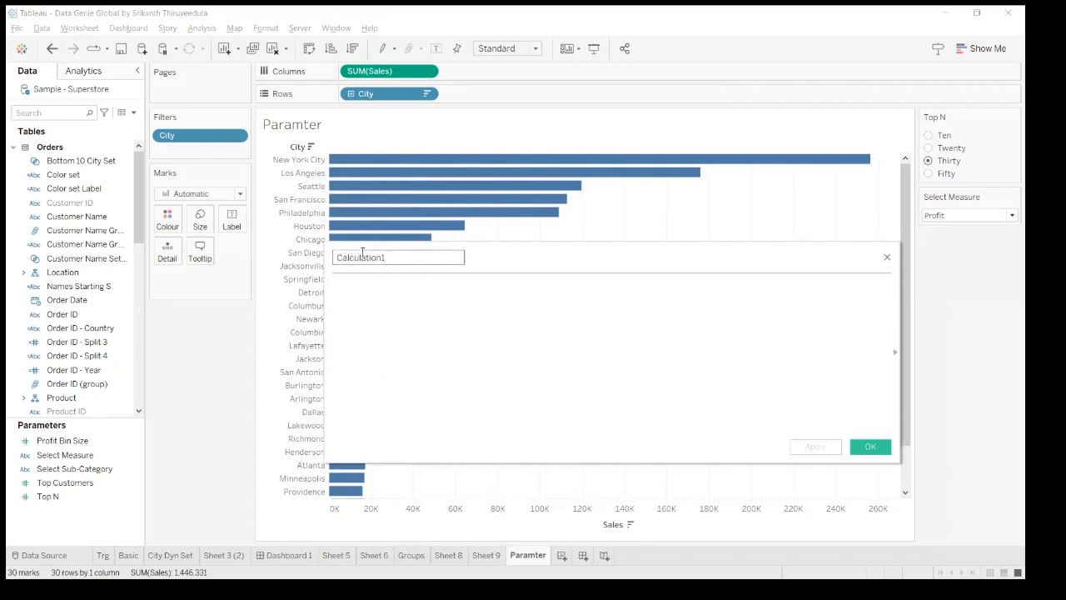
{"action": "type", "text": "Sele"}
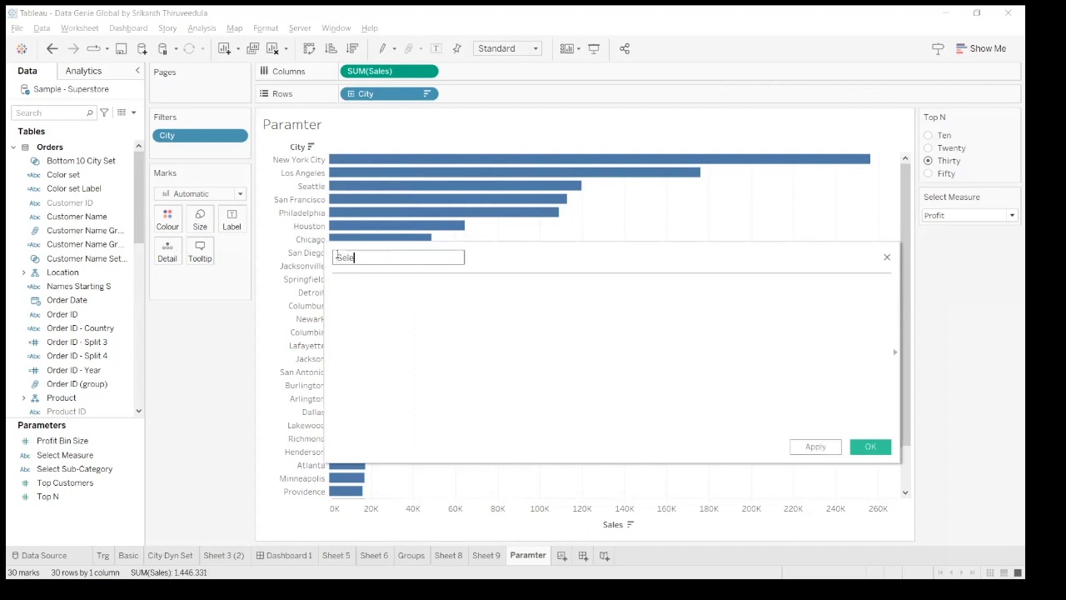
{"action": "type", "text": "ct Measure_calc"}
{"action": "left_click", "coordinate": [438, 297]}
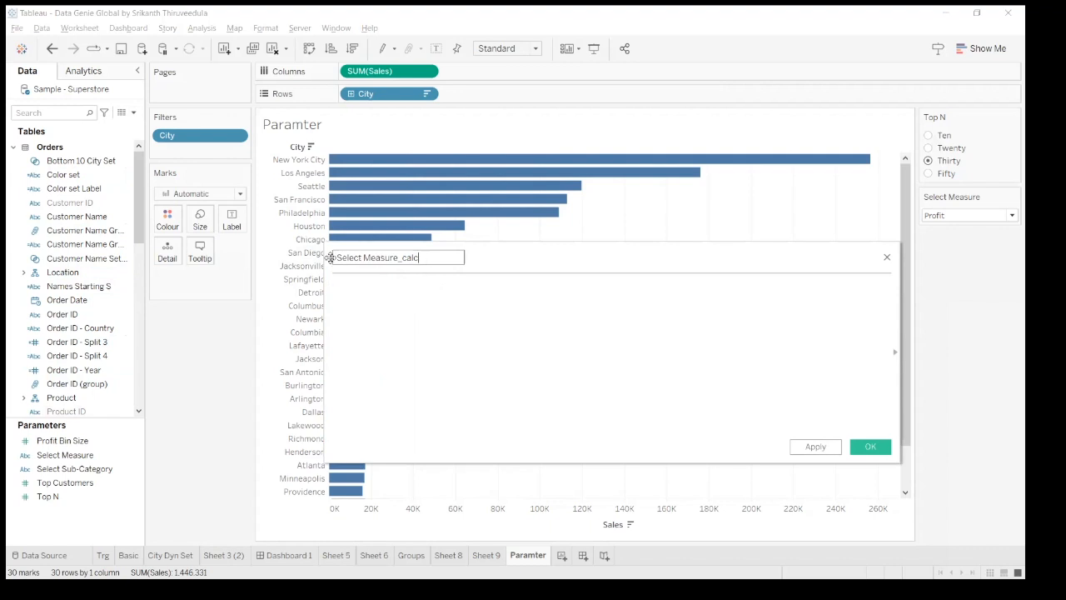
{"action": "left_click_drag", "start_coordinate": [336, 257], "coordinate": [403, 256]}
{"action": "left_click", "coordinate": [434, 254]}
{"action": "type", "text": "_Prm"}
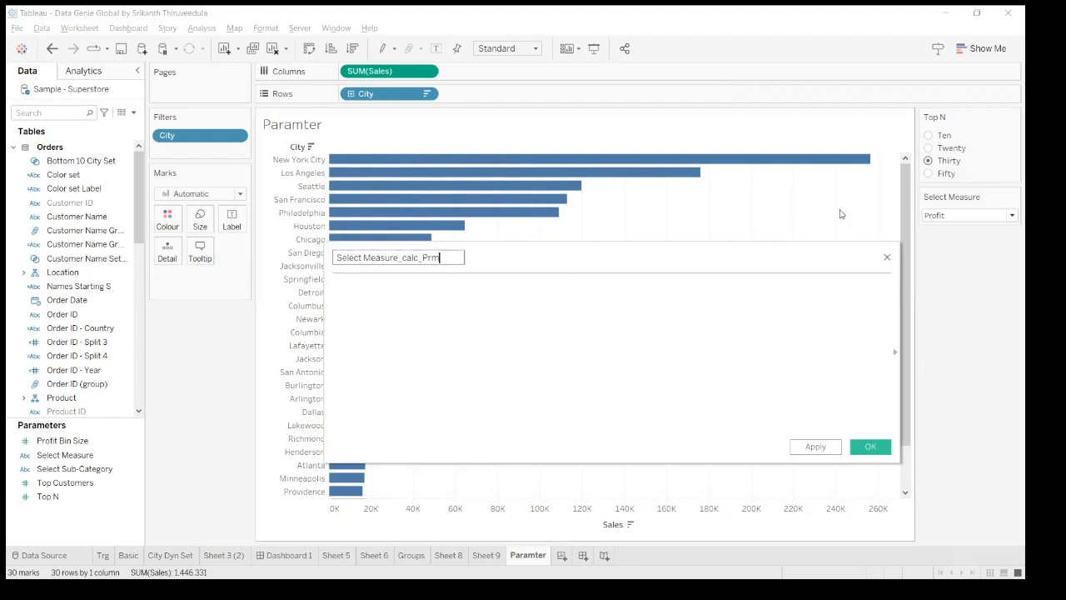
{"action": "left_click", "coordinate": [63, 113]}
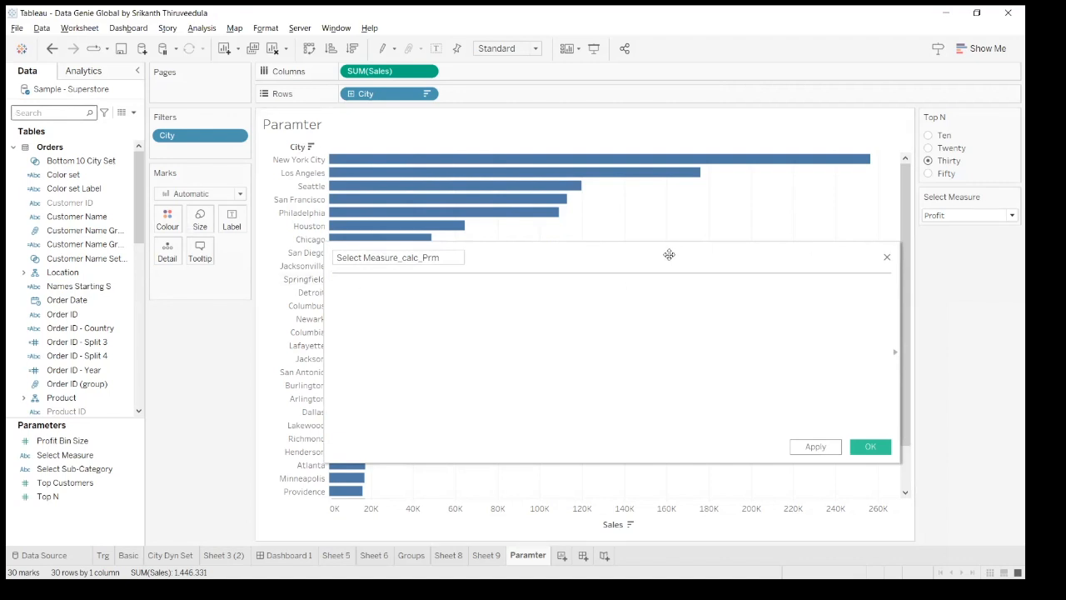
{"action": "left_click_drag", "start_coordinate": [669, 254], "coordinate": [719, 261]}
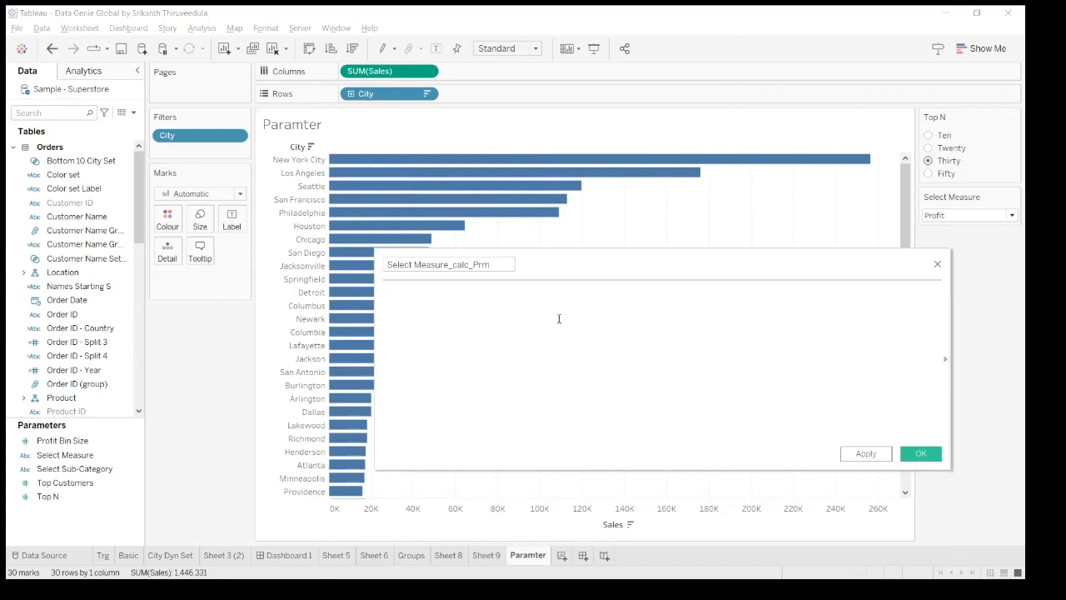
Step: Enter the first formula condition: IF [Select Measure]='Sales' Then [Sales]
{"action": "type", "text": "IF s"}
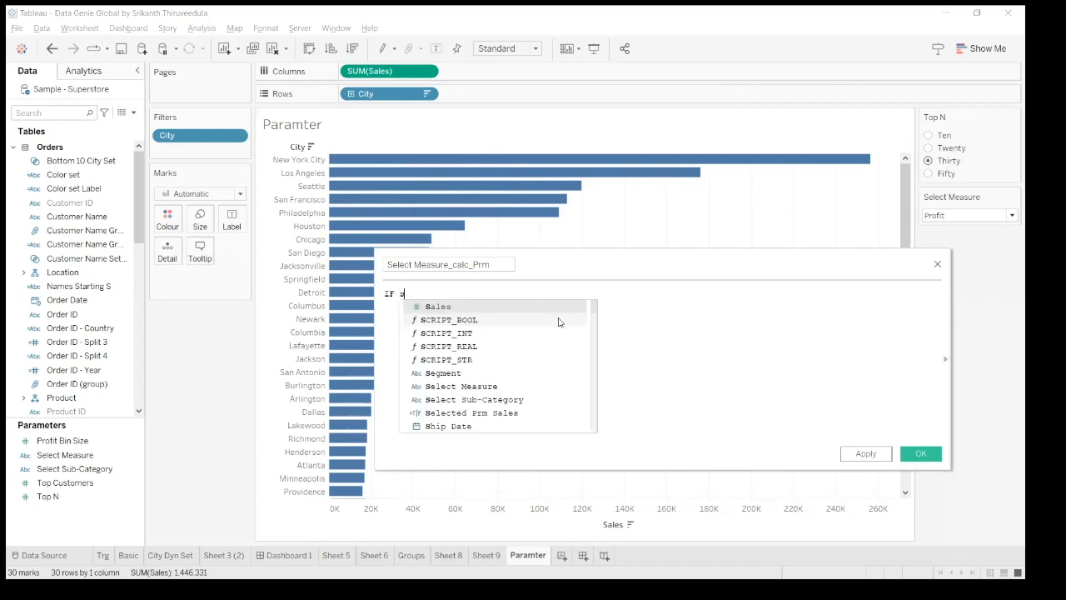
{"action": "type", "text": "elec"}
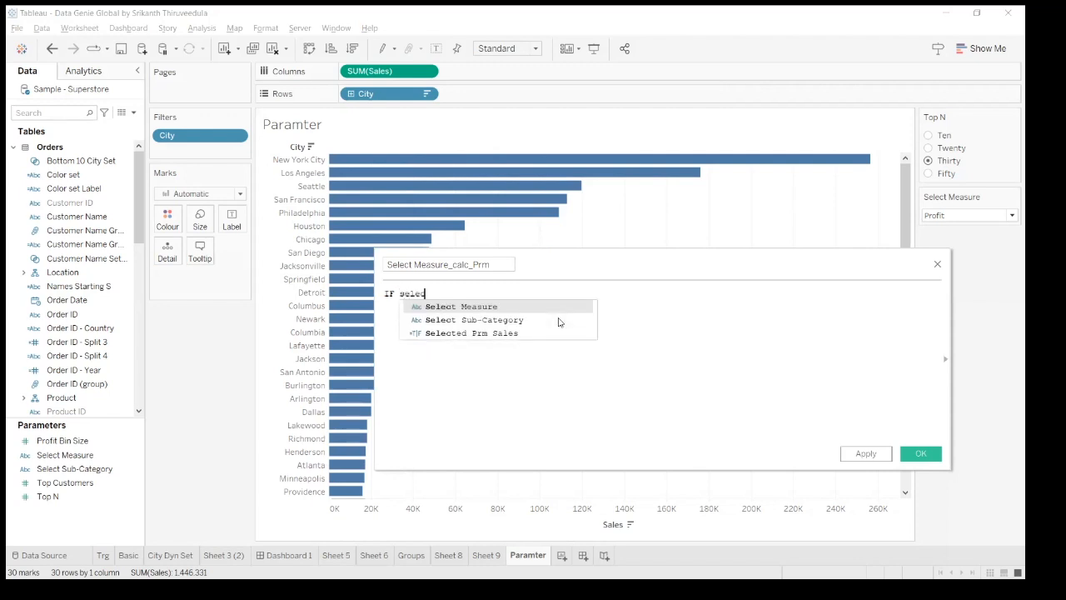
{"action": "key", "text": "Return"}
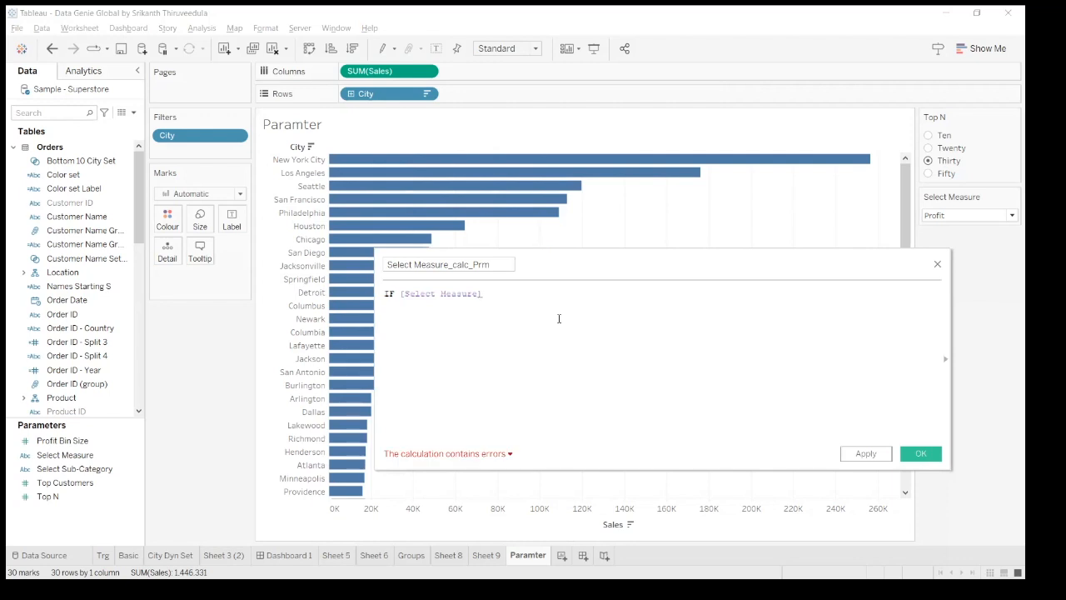
{"action": "type", "text": "='Sales'"}
{"action": "type", "text": "Then"}
{"action": "key", "text": "Tab"}
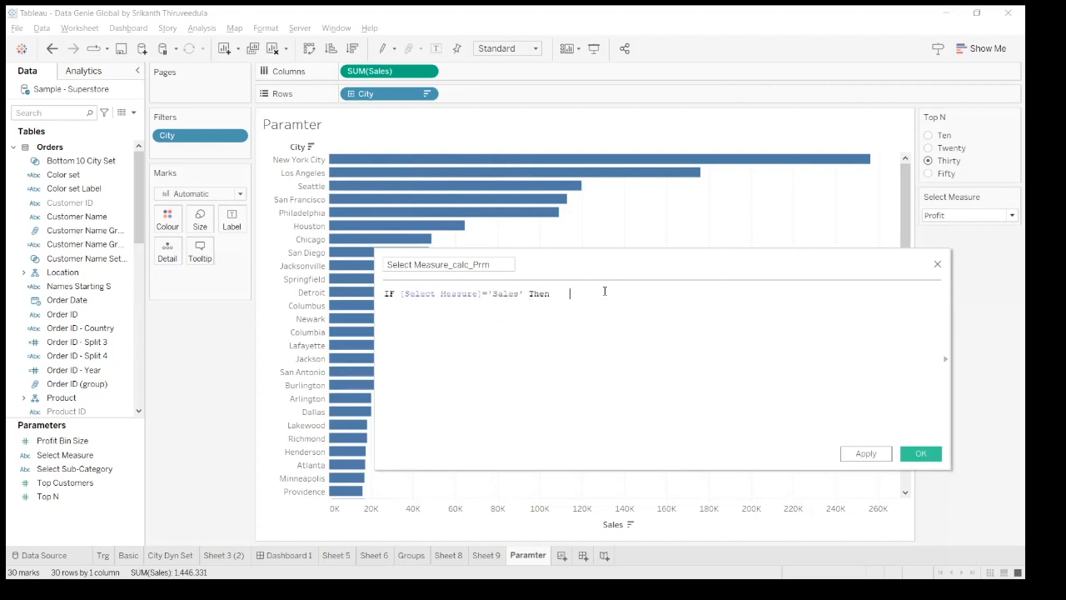
{"action": "type", "text": "s"}
{"action": "key", "text": "Return"}
Step: Add a second formula line: ELSEIF [Select Measure]='Profit' THEN [Profit]
{"action": "type", "text": "el"}
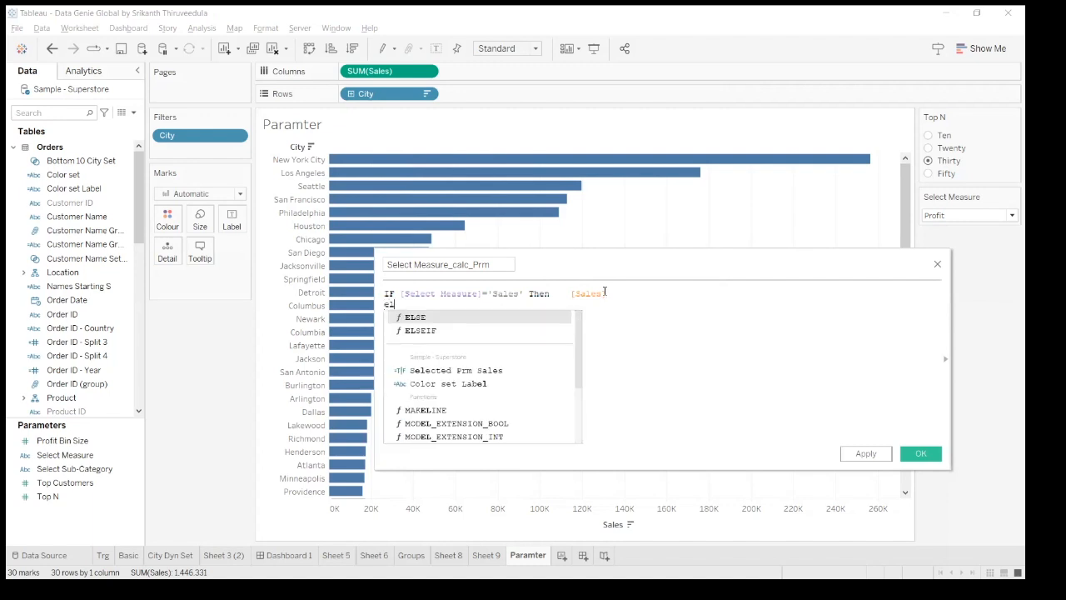
{"action": "key", "text": "Down"}
{"action": "key", "text": "Return"}
{"action": "type", "text": "[sel"}
{"action": "key", "text": "Return"}
{"action": "type", "text": "="}
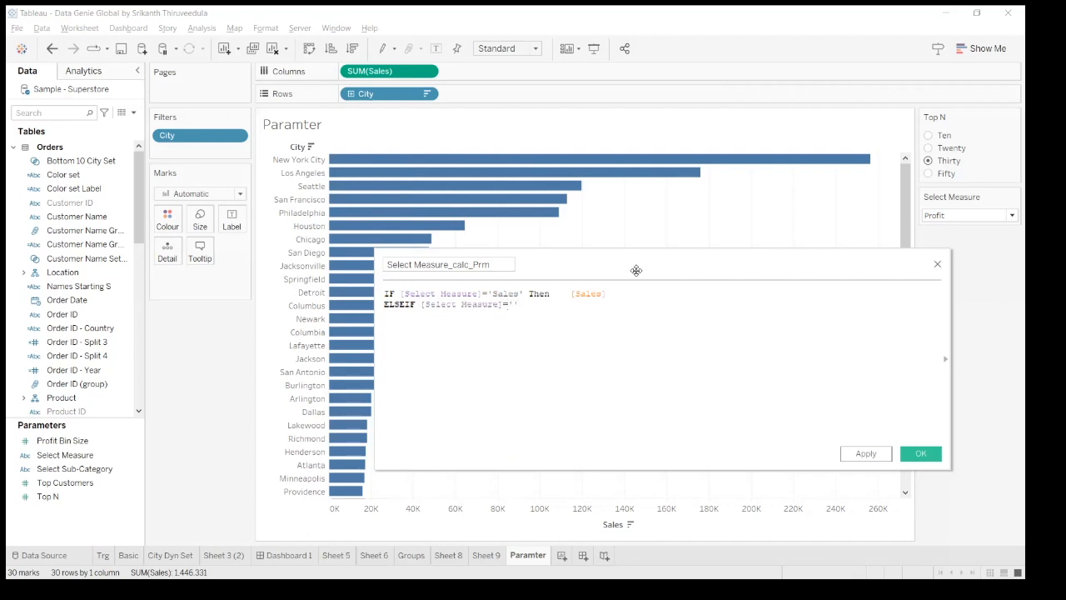
{"action": "type", "text": "'Profit' t"}
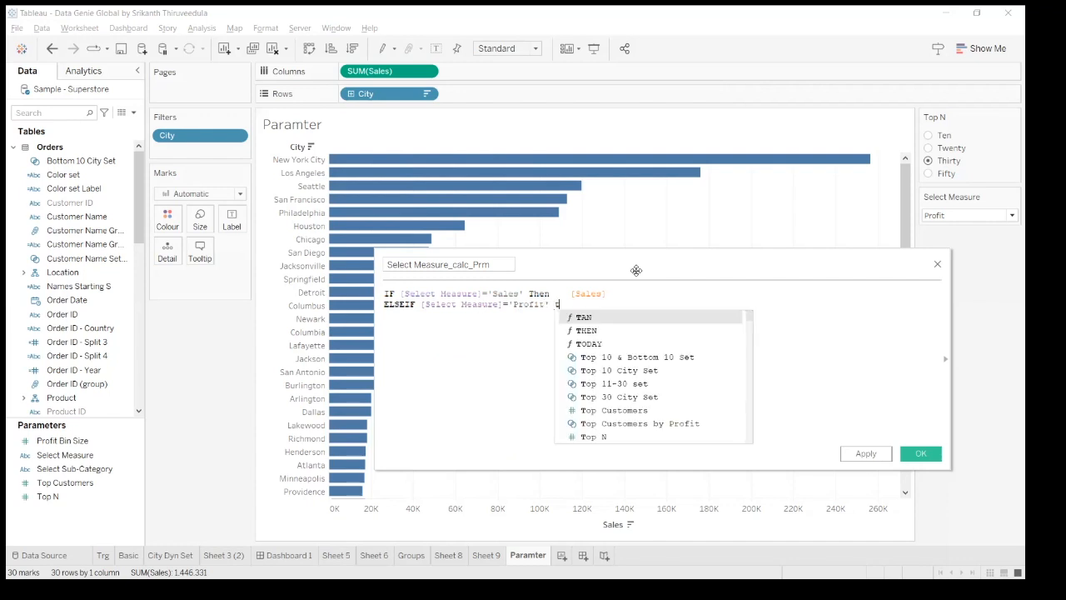
{"action": "type", "text": "h"}
{"action": "key", "text": "Return"}
{"action": "type", "text": "pro"}
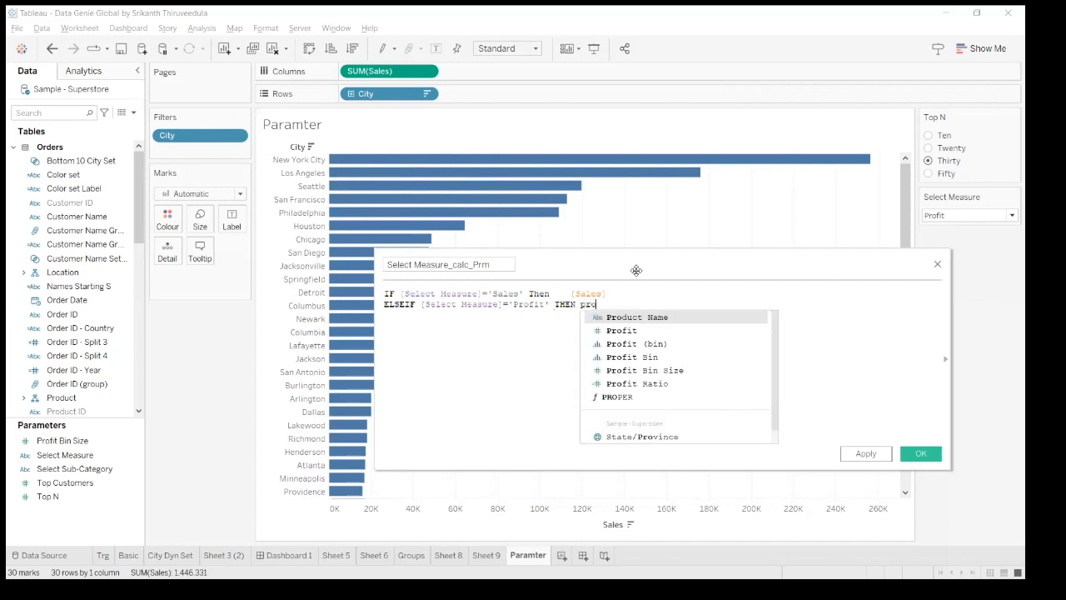
{"action": "type", "text": "f"}
{"action": "key", "text": "Return"}
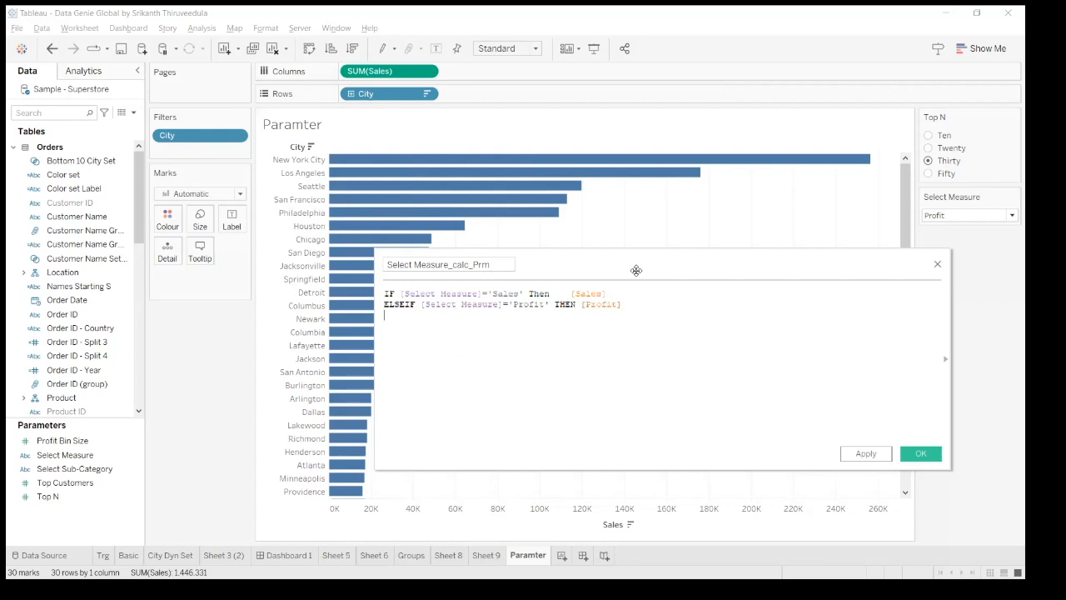
Step: Add a third formula line: ELSE [Quantity] END
{"action": "type", "text": "el"}
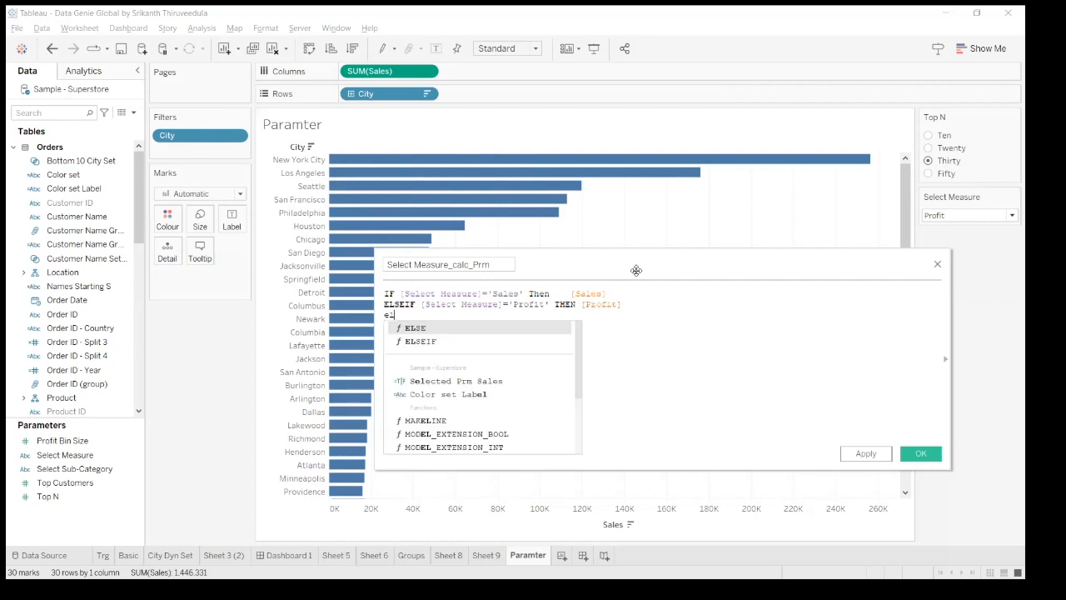
{"action": "key", "text": "Down"}
{"action": "key", "text": "Return"}
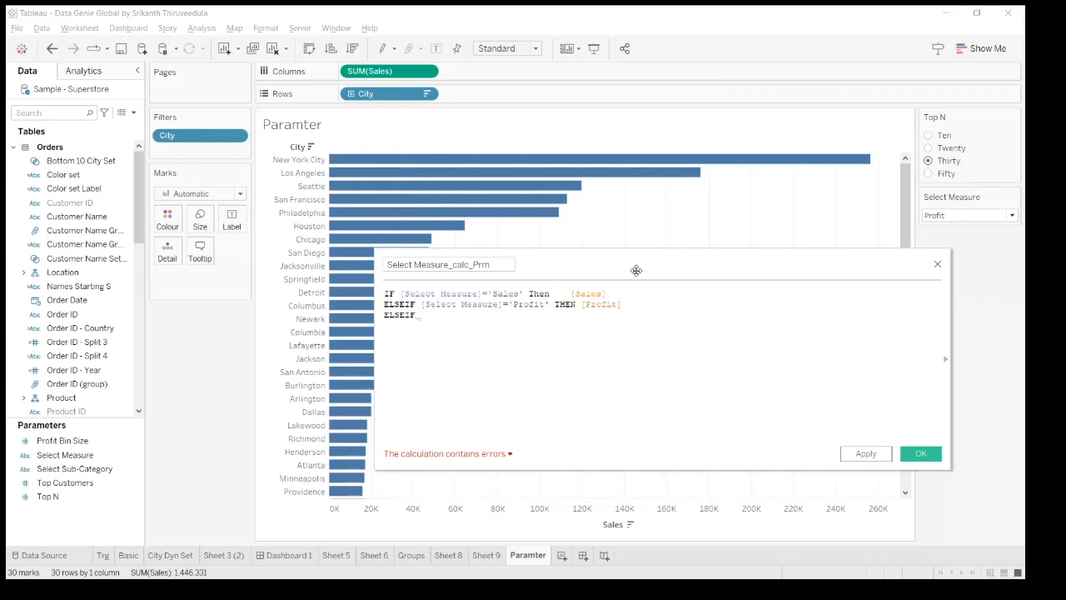
{"action": "key", "text": "BackSpace"}
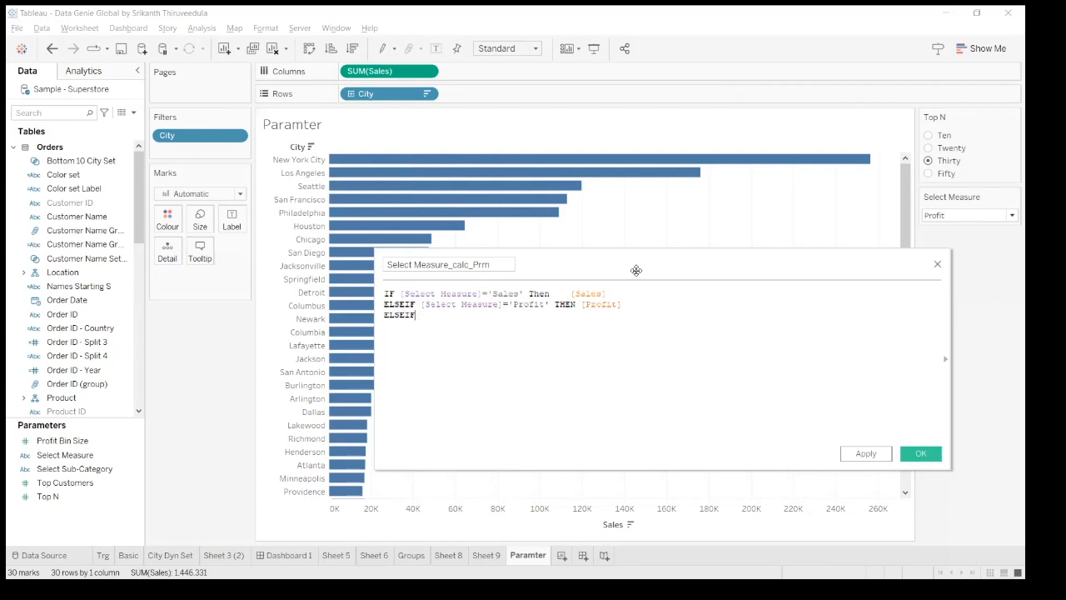
{"action": "key", "text": "BackSpace"}
{"action": "key", "text": "BackSpace"}
{"action": "type", "text": "q"}
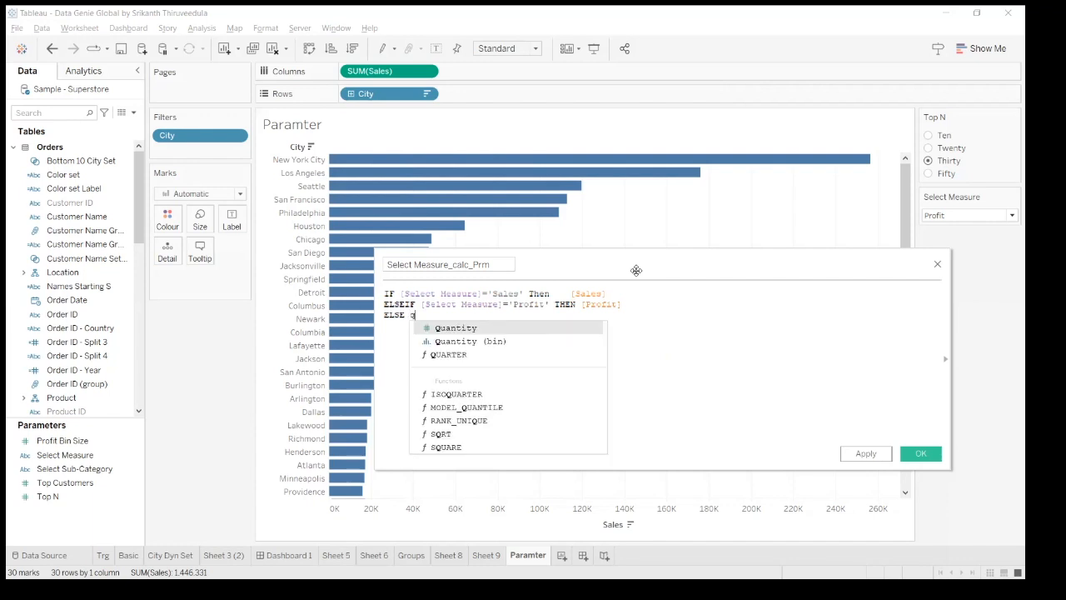
{"action": "type", "text": "uan"}
{"action": "key", "text": "Return"}
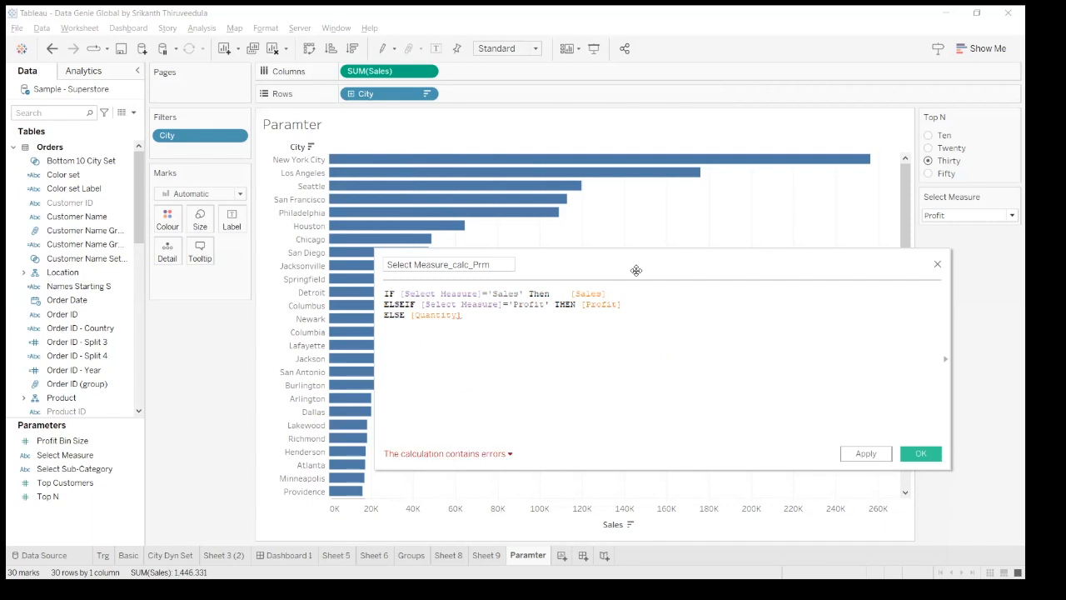
{"action": "type", "text": "end"}
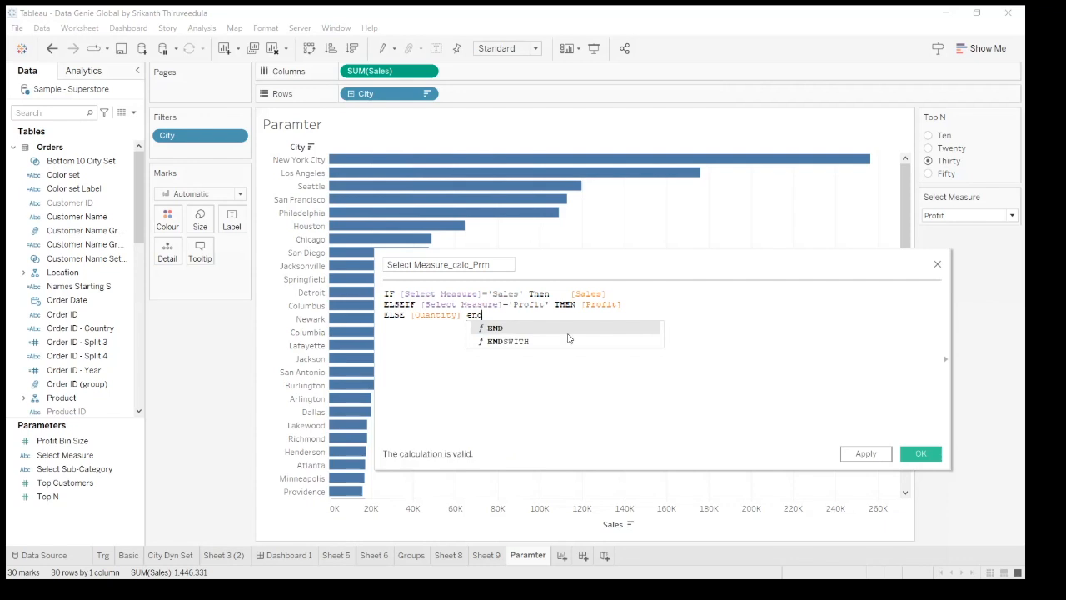
{"action": "left_click", "coordinate": [570, 328]}
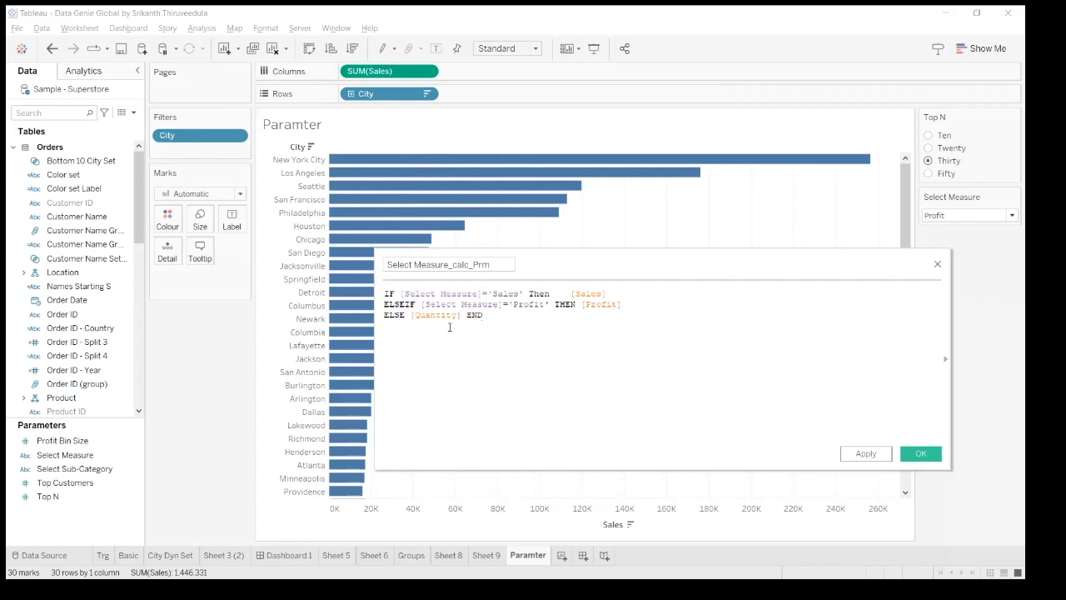
Step: Change the final ELSE to ELSEIF [Select Measure]='Quanitty' THEN, with [Quantity] END moved to its own line below
{"action": "left_click", "coordinate": [408, 315]}
{"action": "key", "text": "Return"}
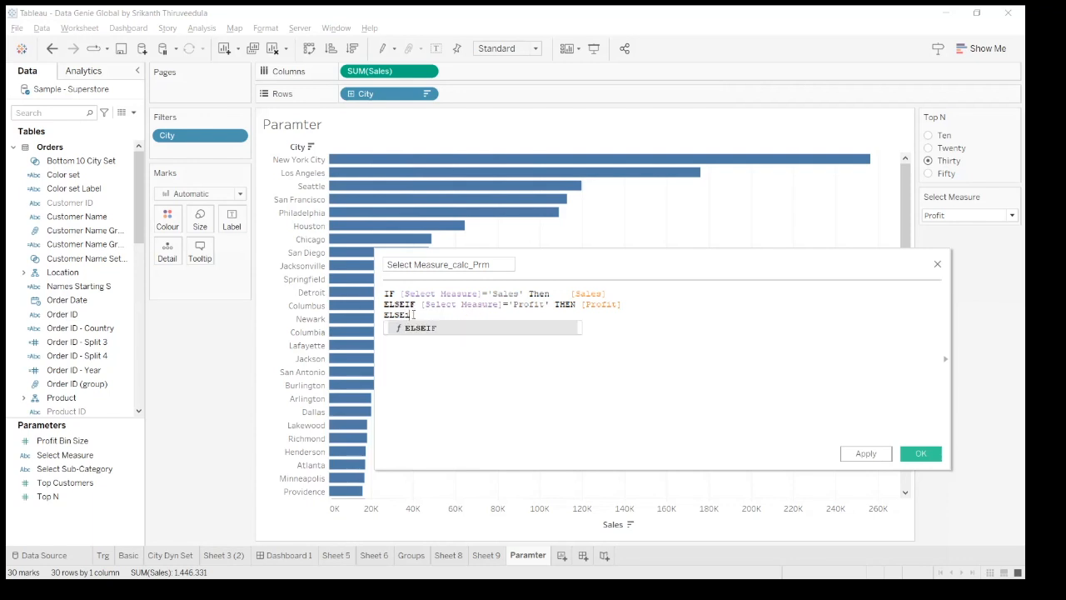
{"action": "type", "text": "F "}
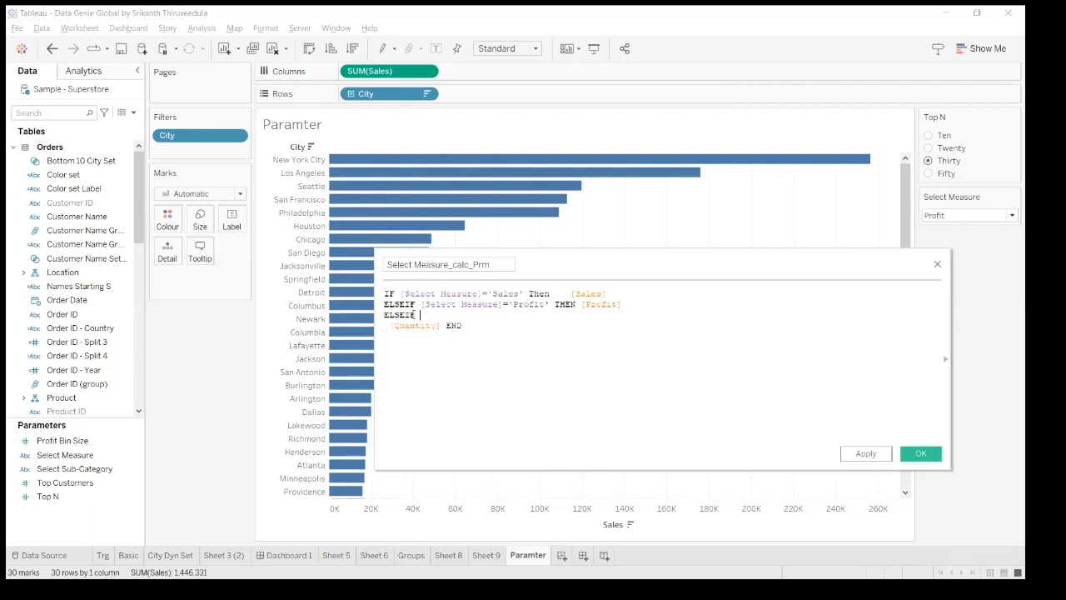
{"action": "type", "text": "[Select Measure"}
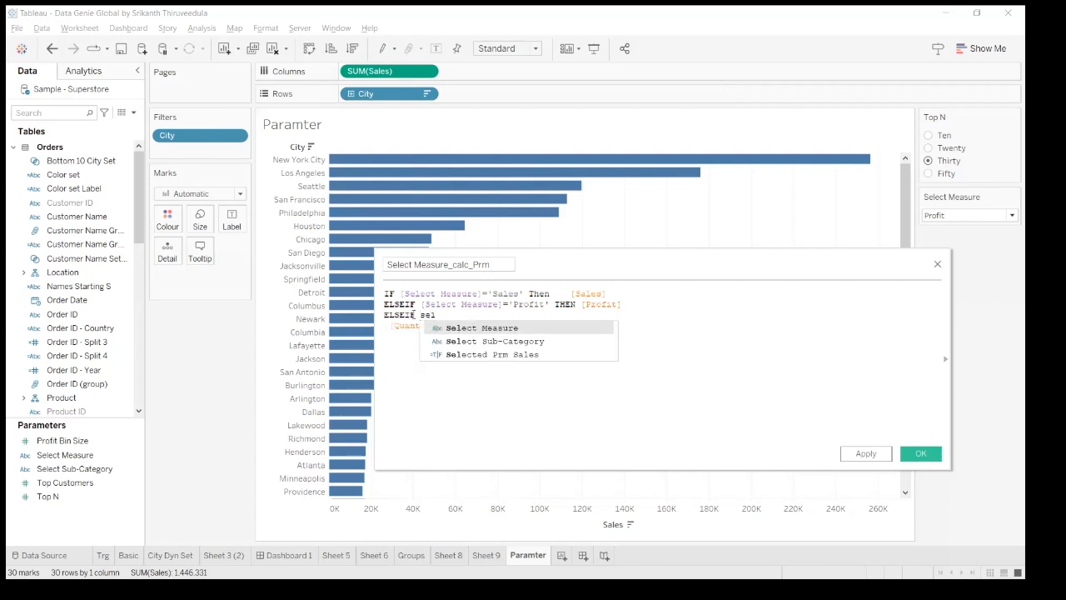
{"action": "type", "text": "="}
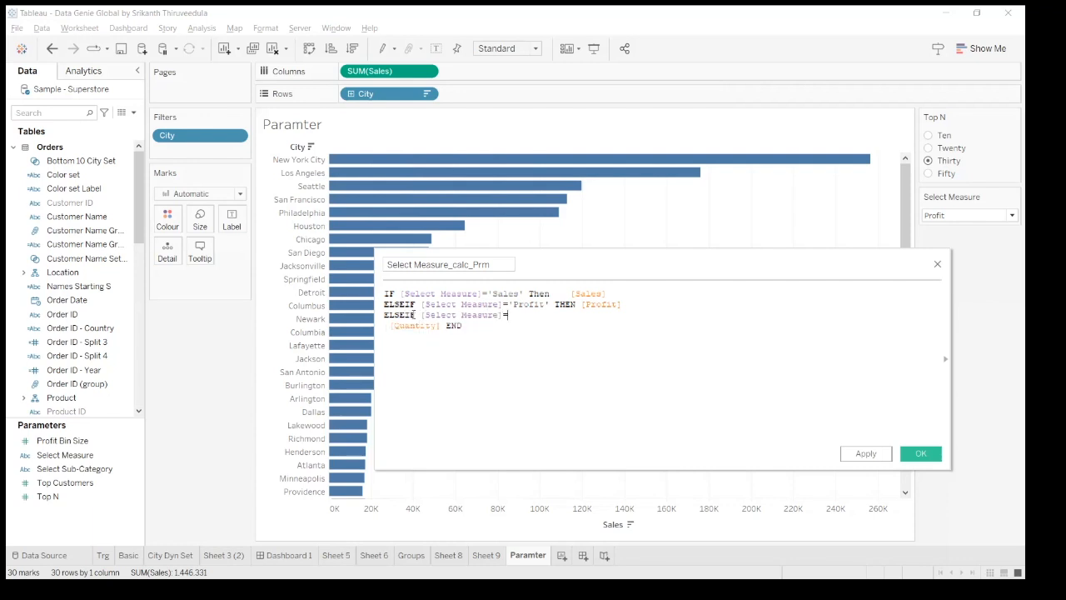
{"action": "type", "text": "'Quanitty'"}
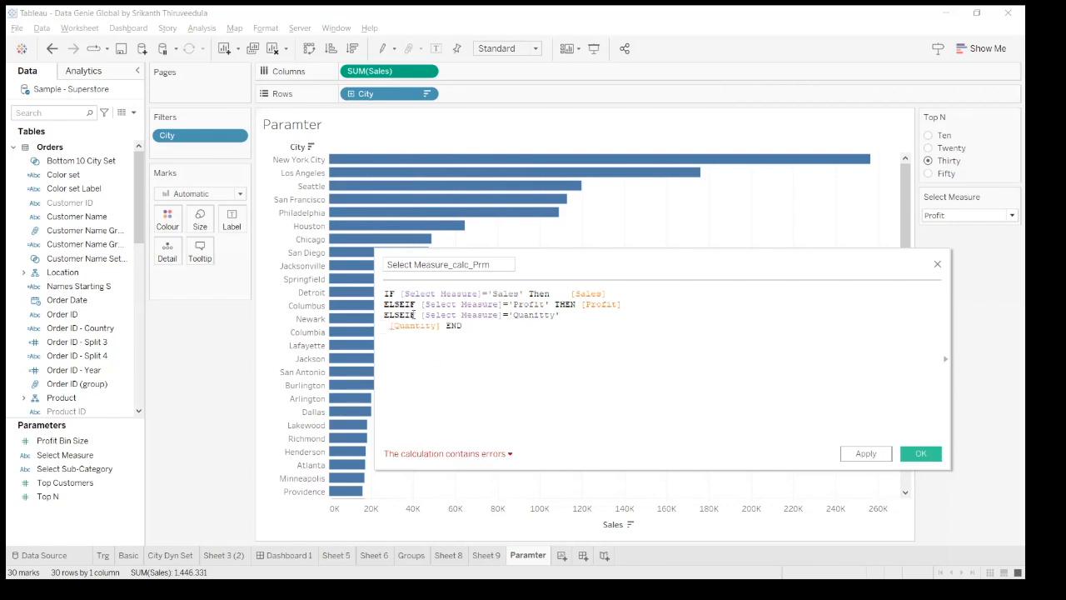
{"action": "type", "text": " t"}
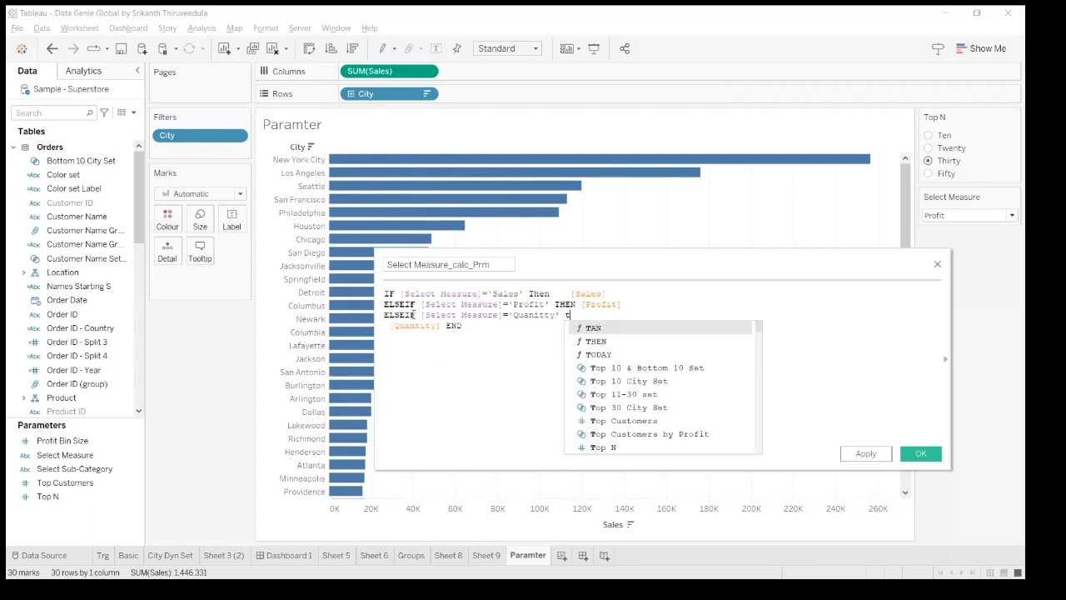
{"action": "type", "text": "he"}
{"action": "key", "text": "Return"}
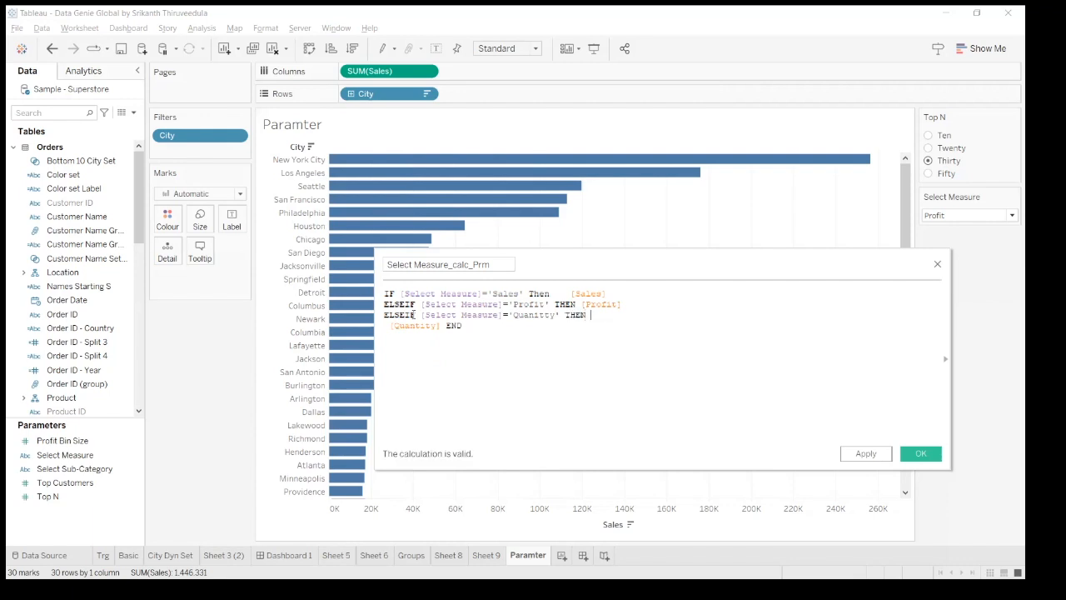
Step: Enlarge the formula text, review the 'Quanitty' condition, and save the Select Measure_calc_Prm calculation
{"action": "left_click_drag", "start_coordinate": [505, 351], "coordinate": [380, 291]}
{"action": "scroll", "coordinate": [521, 333], "scroll_direction": "up", "scroll_amount": 2}
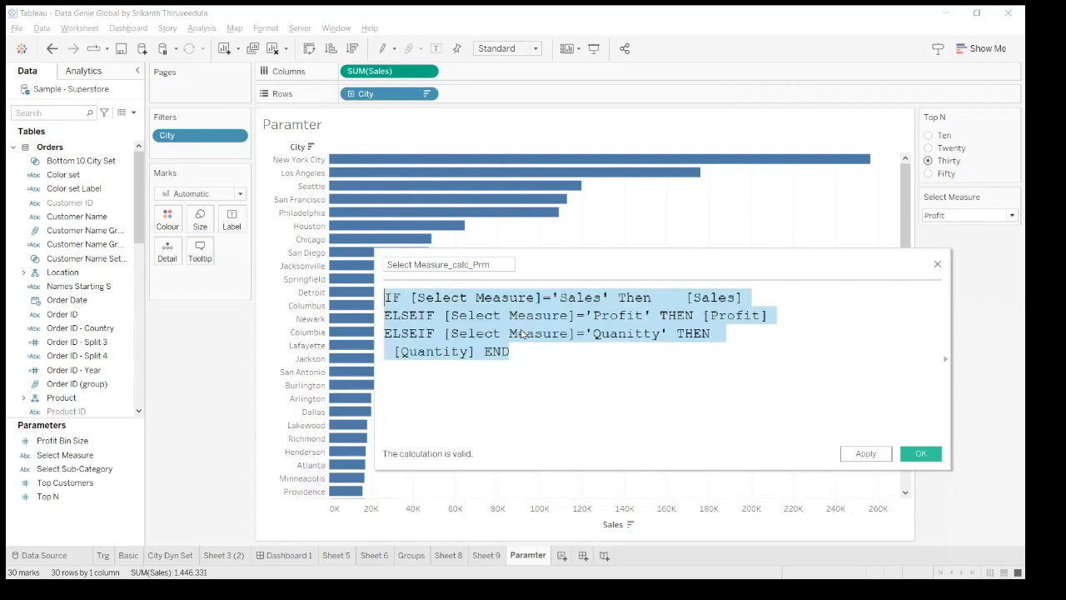
{"action": "scroll", "coordinate": [521, 333], "scroll_direction": "up", "scroll_amount": 3}
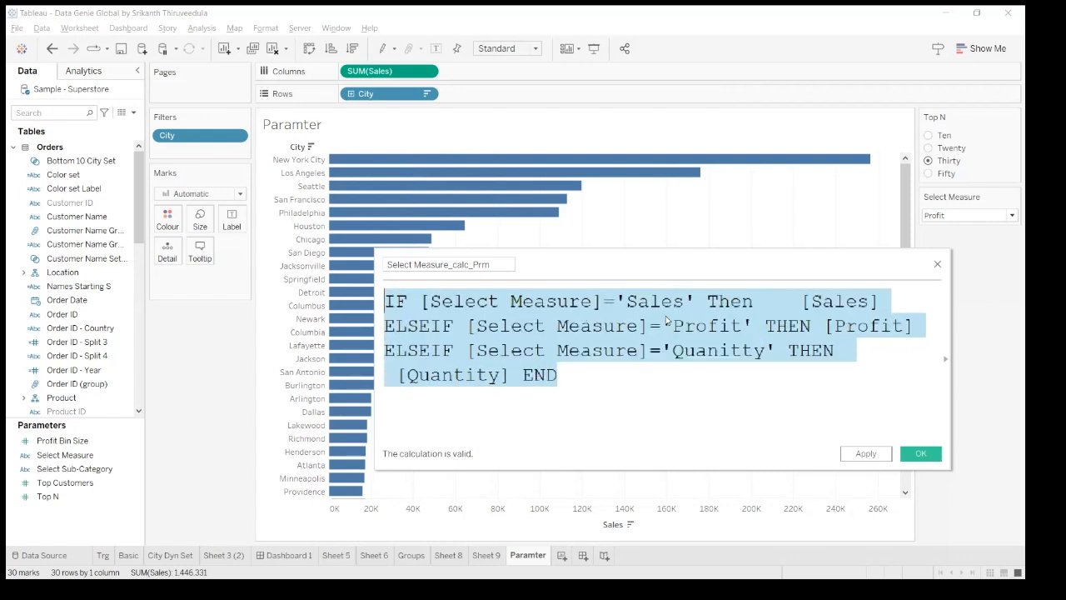
{"action": "left_click", "coordinate": [698, 351]}
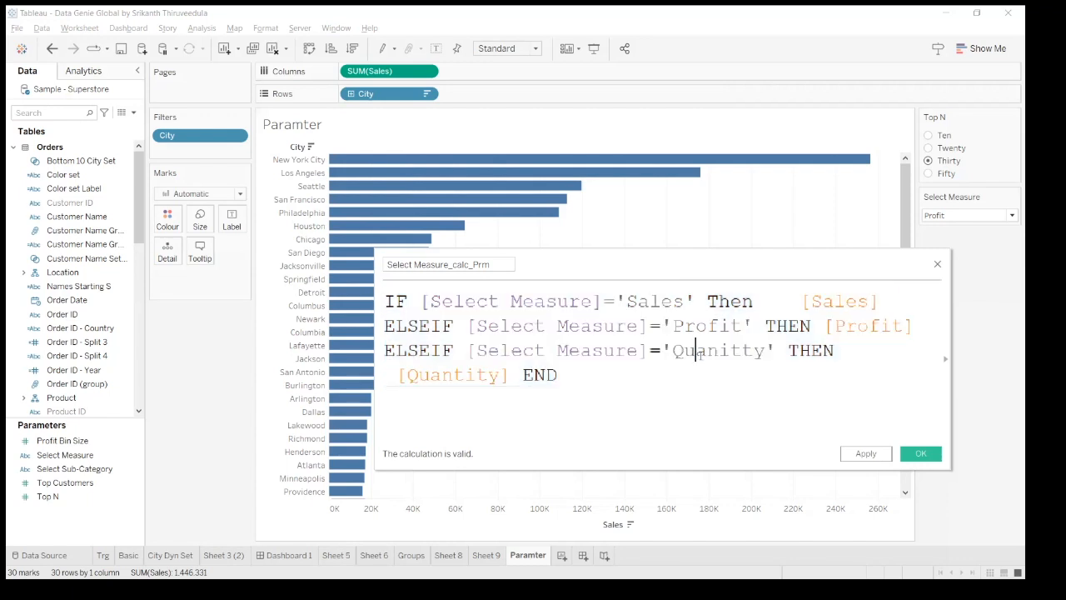
{"action": "left_click_drag", "start_coordinate": [673, 351], "coordinate": [767, 351]}
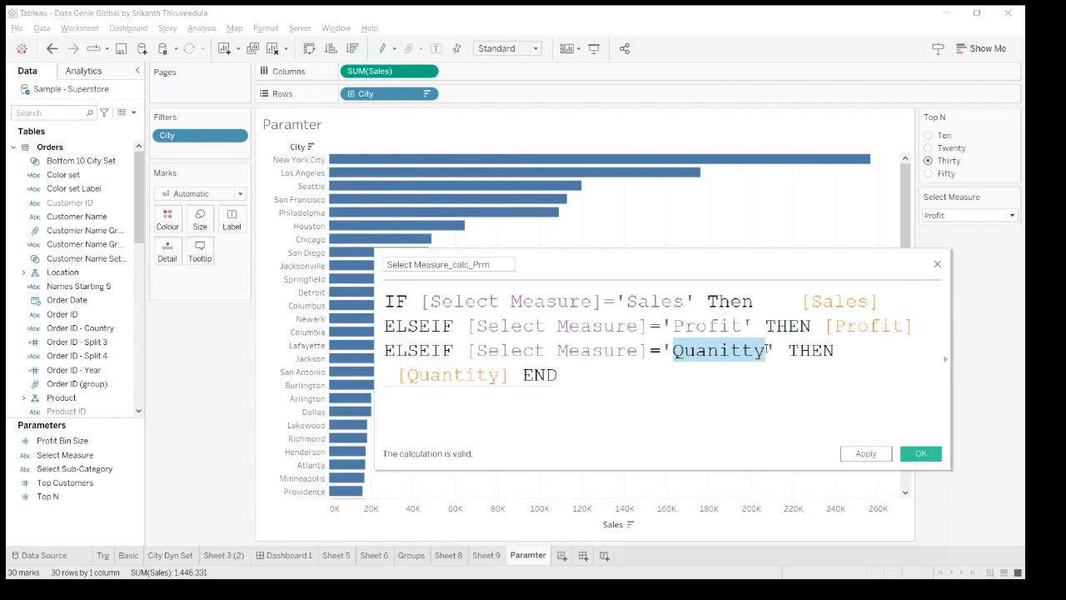
{"action": "left_click", "coordinate": [867, 454]}
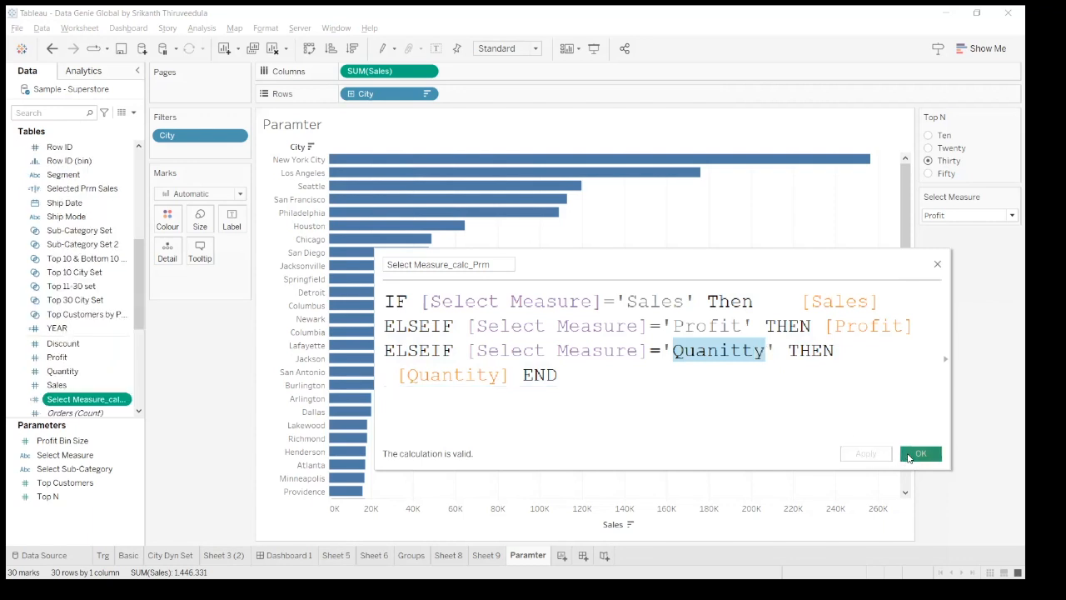
{"action": "left_click", "coordinate": [920, 454]}
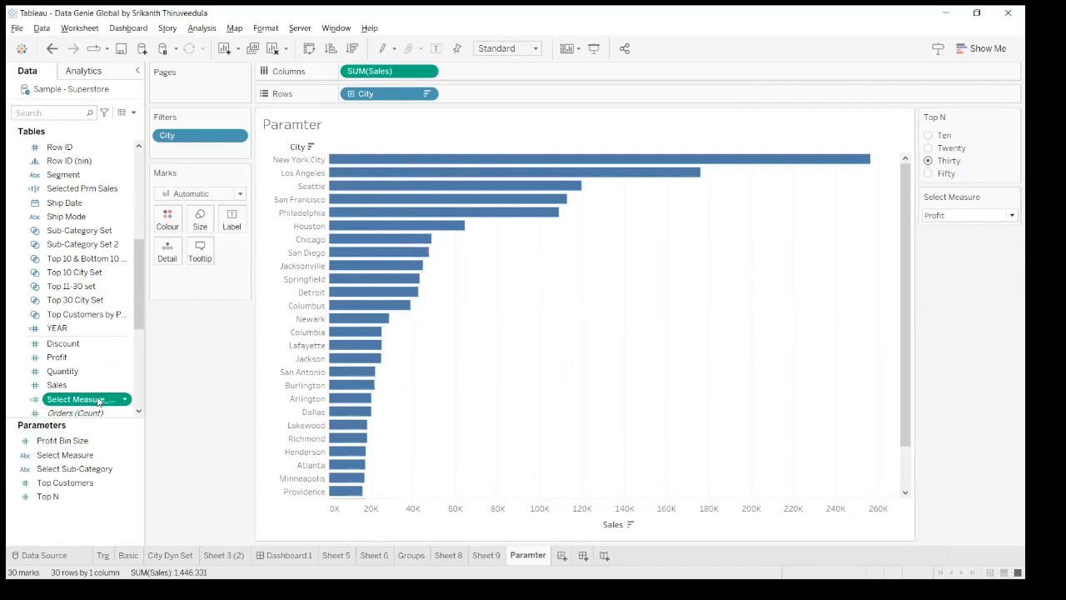
Step: Replace SUM(Sales) on Columns with Select Measure_calc_Prm and set the Select Measure parameter to Sales
{"action": "left_click_drag", "start_coordinate": [151, 354], "coordinate": [498, 73]}
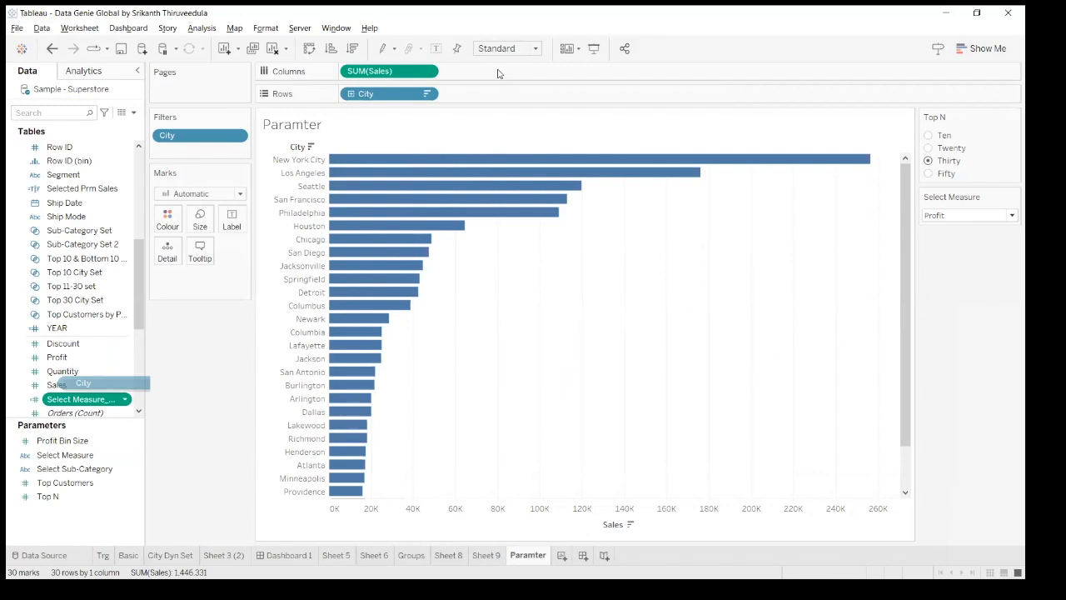
{"action": "left_click_drag", "start_coordinate": [245, 360], "coordinate": [221, 424]}
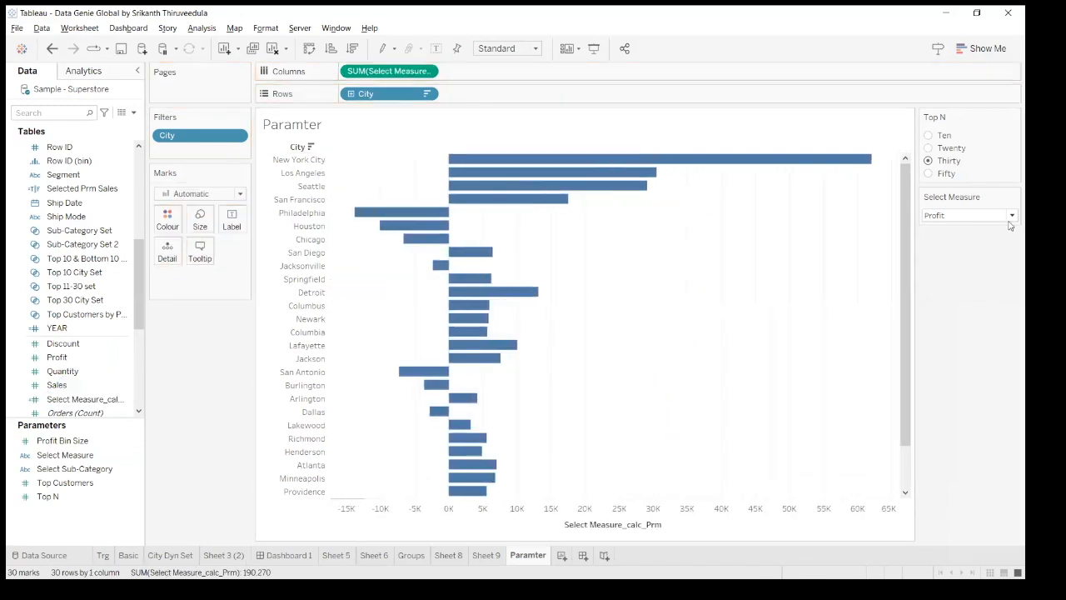
{"action": "left_click", "coordinate": [965, 217]}
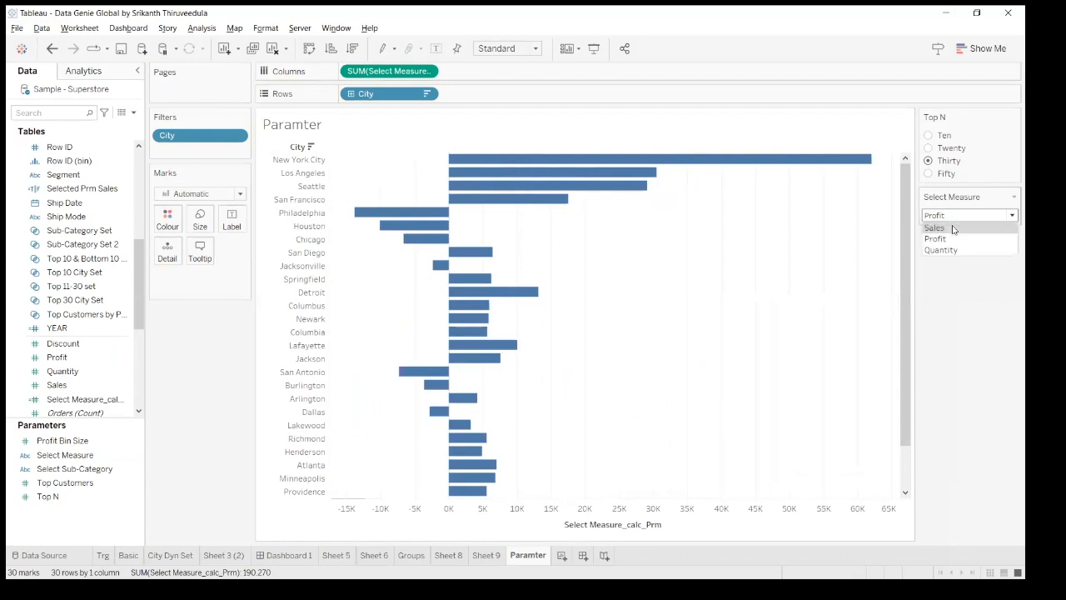
{"action": "left_click", "coordinate": [953, 229]}
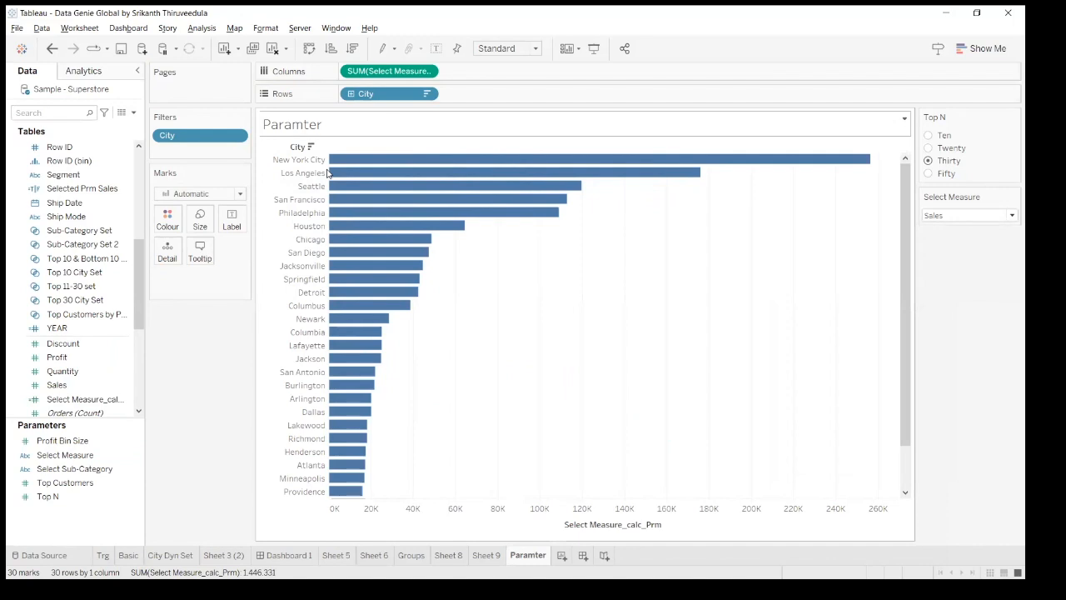
Step: Insert the Select Measure parameter before the sheet name in the view title, separated by a space
{"action": "double_click", "coordinate": [583, 125]}
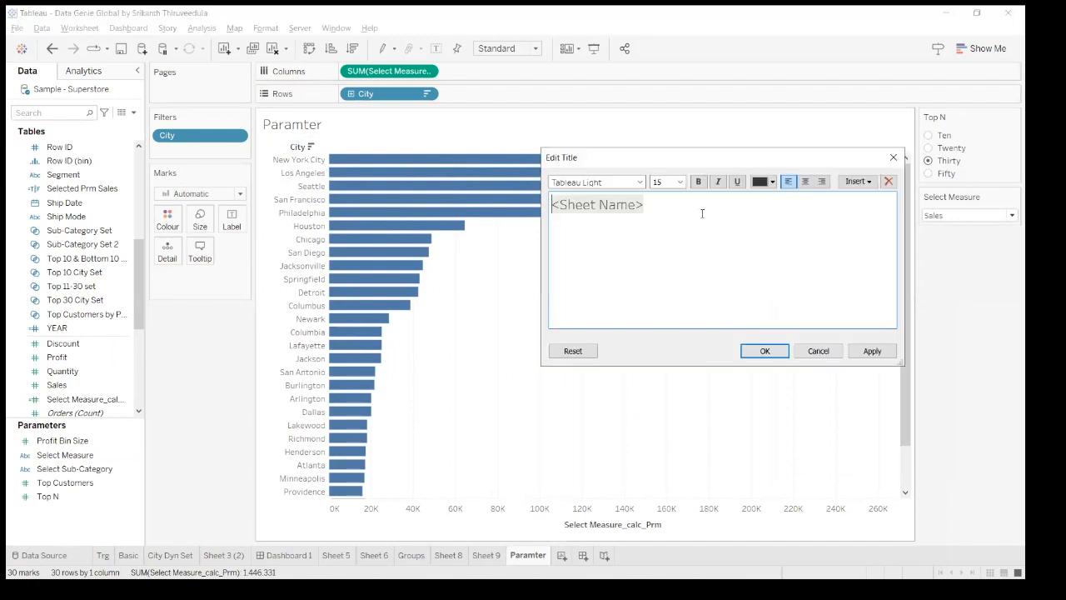
{"action": "left_click", "coordinate": [851, 184]}
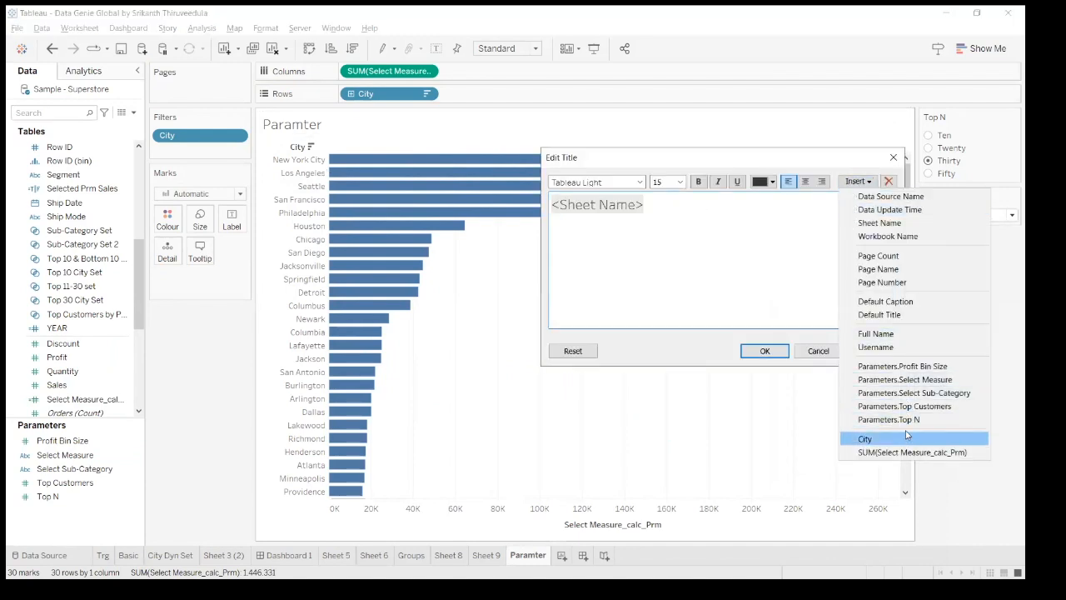
{"action": "left_click", "coordinate": [915, 381]}
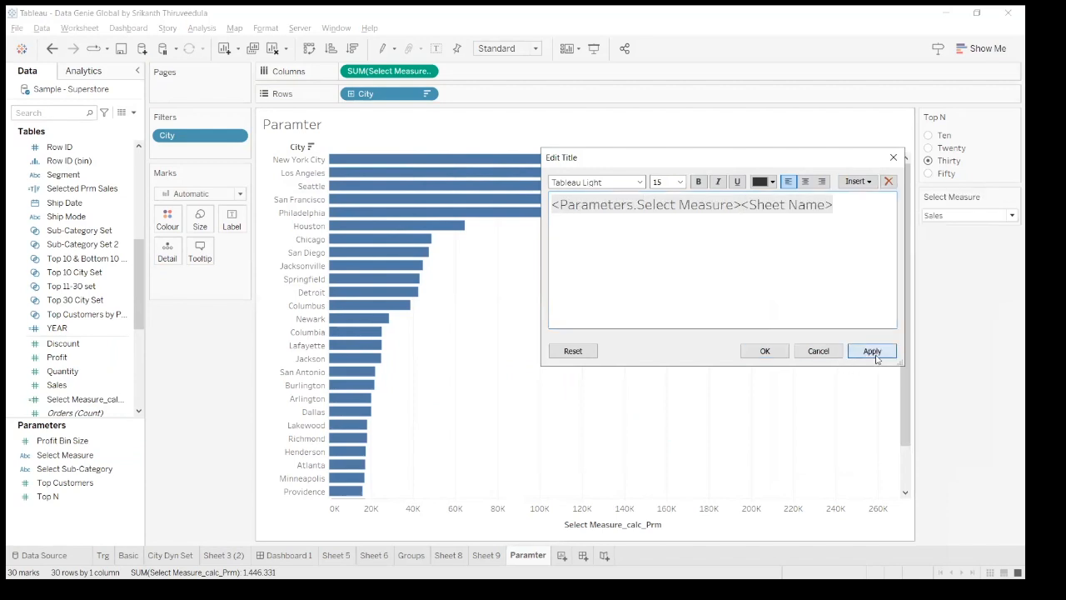
{"action": "left_click", "coordinate": [869, 351]}
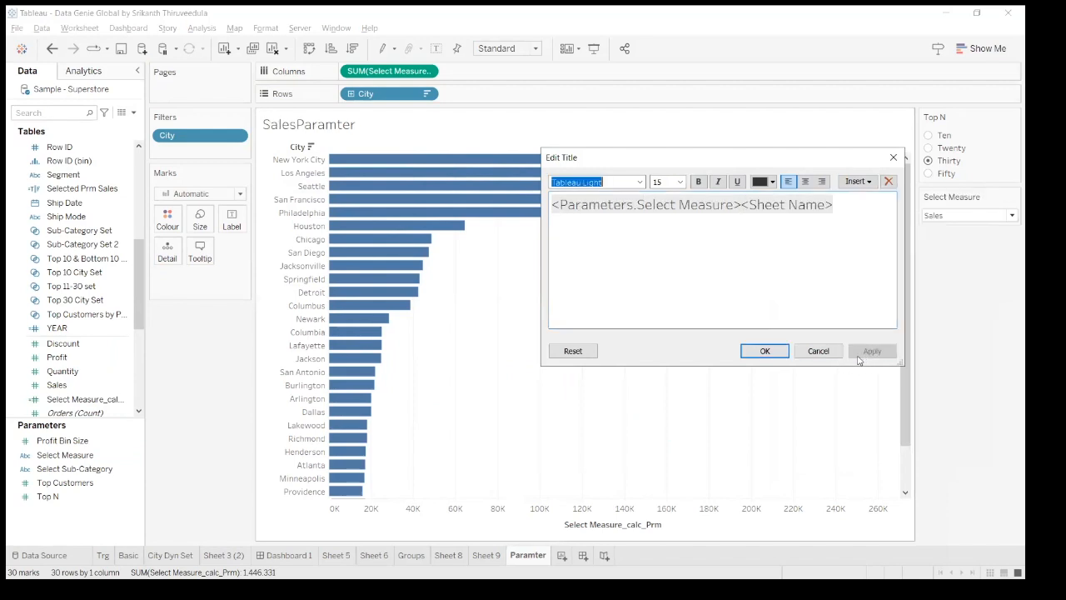
{"action": "left_click", "coordinate": [740, 205]}
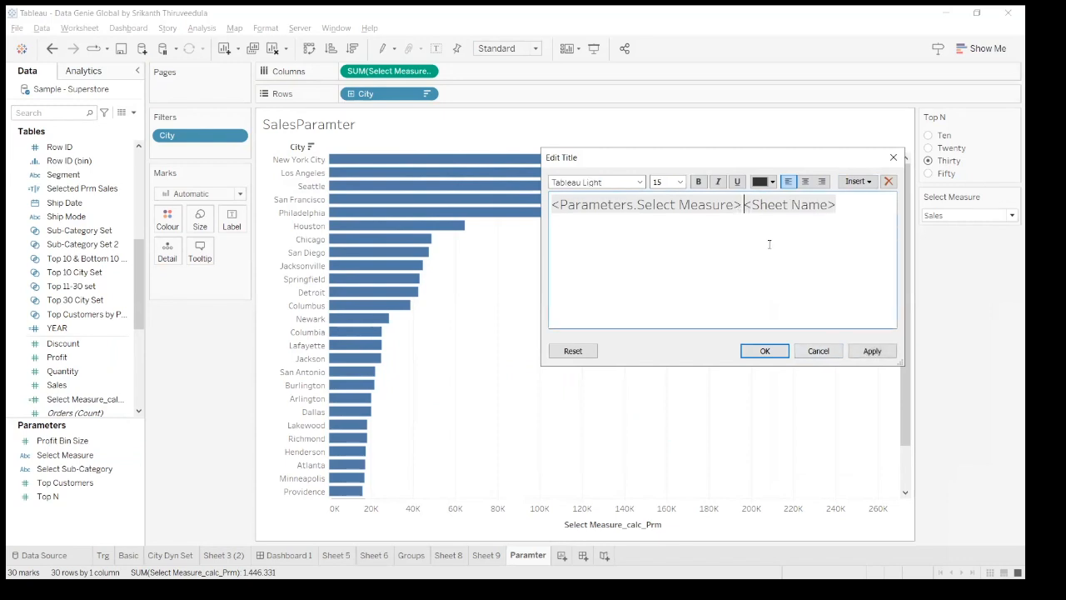
{"action": "left_click", "coordinate": [872, 352]}
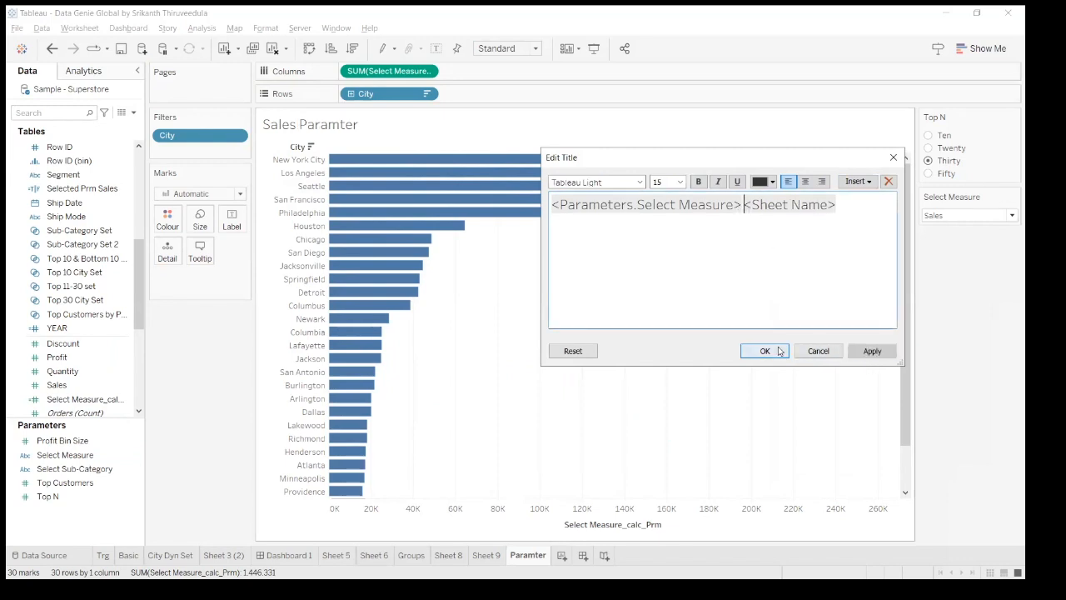
{"action": "left_click", "coordinate": [765, 351]}
Step: Try Profit and Quantity in the Select Measure parameter control, leaving Quantity selected
{"action": "left_click", "coordinate": [999, 220]}
{"action": "left_click", "coordinate": [952, 239]}
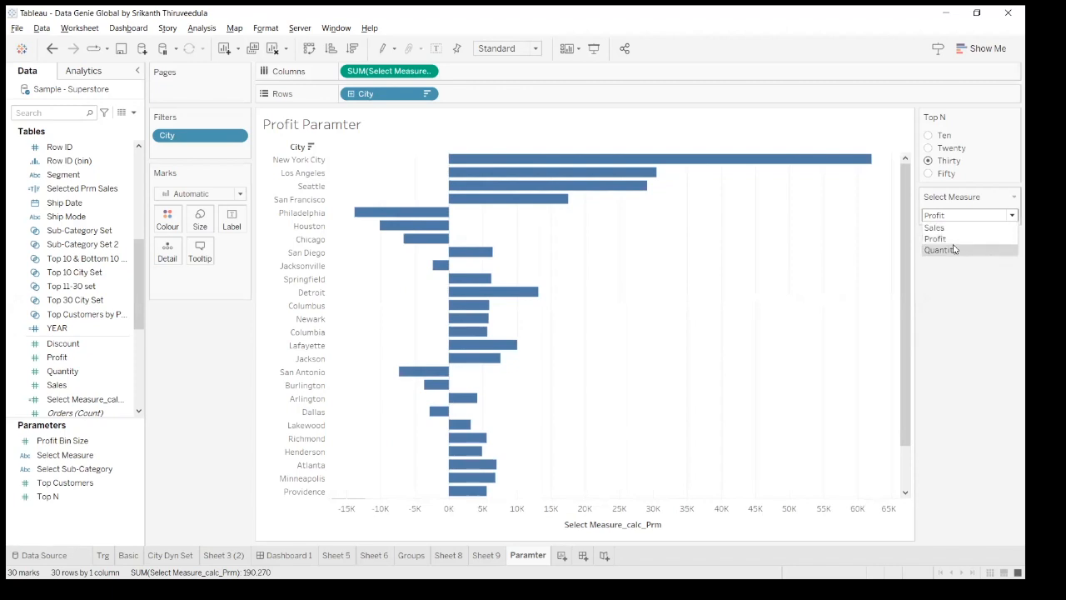
{"action": "left_click", "coordinate": [954, 249]}
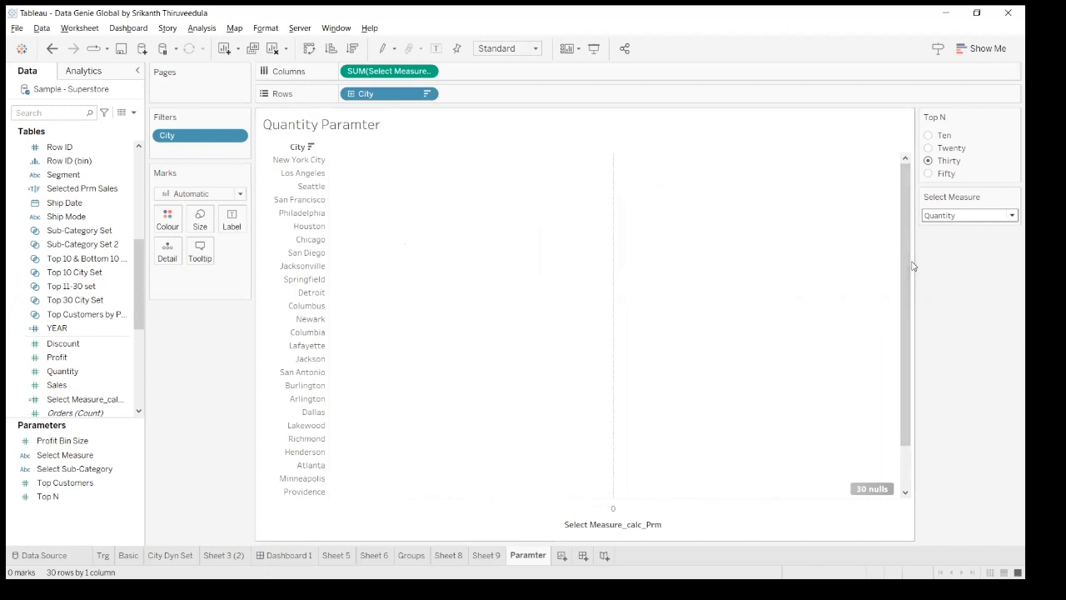
Step: Open the Select Measure parameter for editing, check the spelling of its Quantity list value, and close it
{"action": "left_click", "coordinate": [1013, 196]}
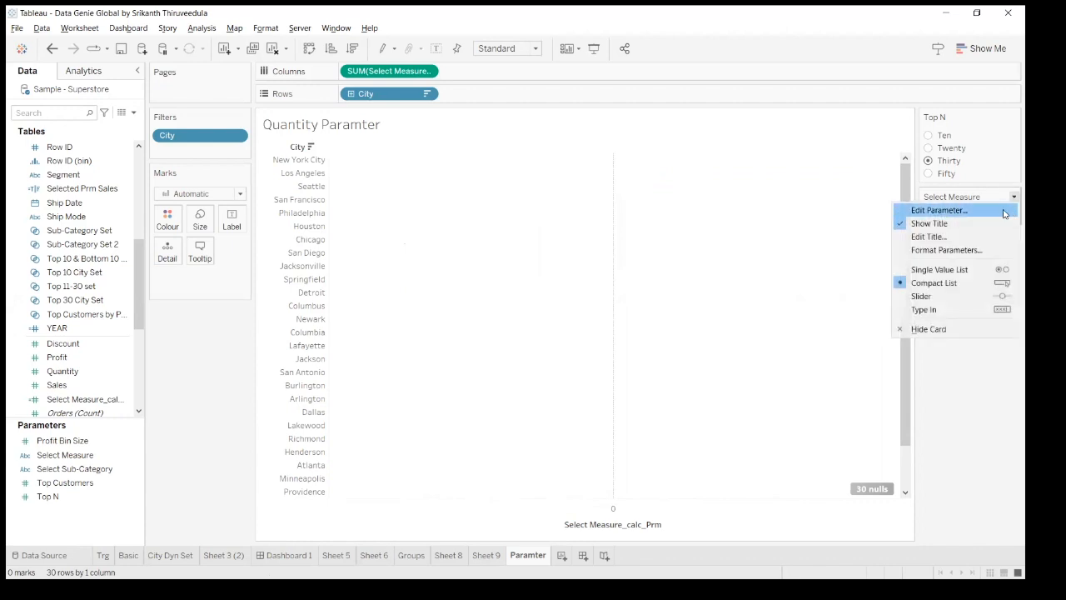
{"action": "left_click", "coordinate": [561, 289]}
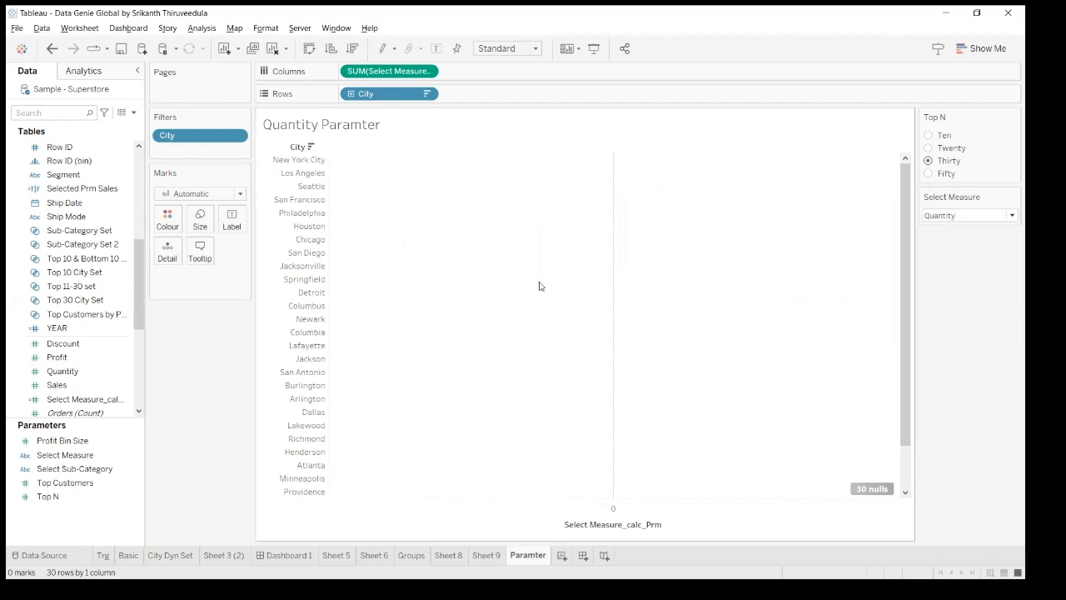
{"action": "left_click", "coordinate": [378, 380]}
{"action": "left_click", "coordinate": [378, 380]}
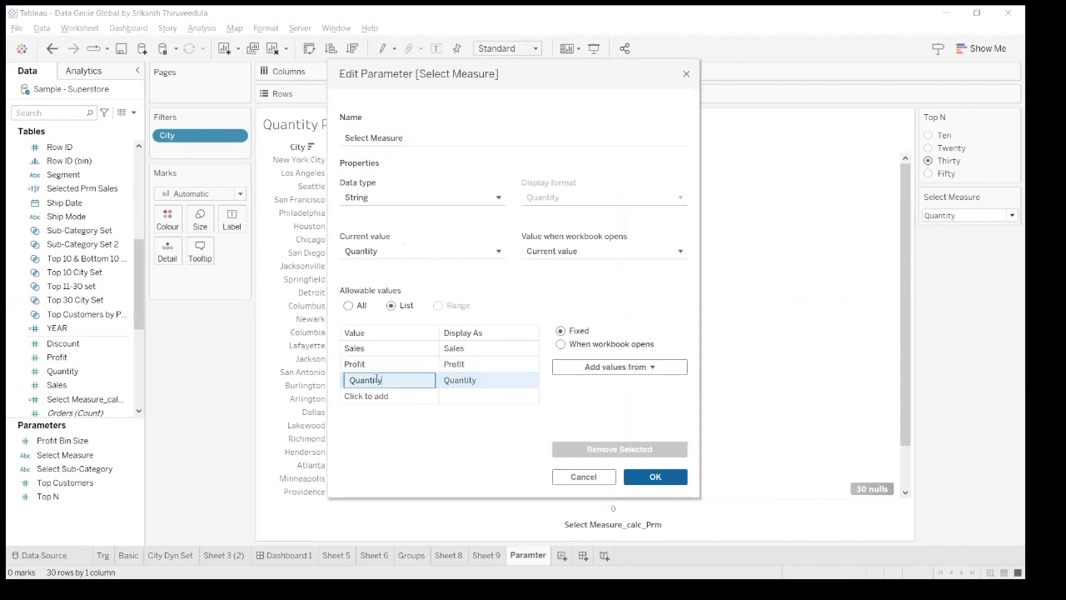
{"action": "left_click_drag", "start_coordinate": [389, 379], "coordinate": [334, 383]}
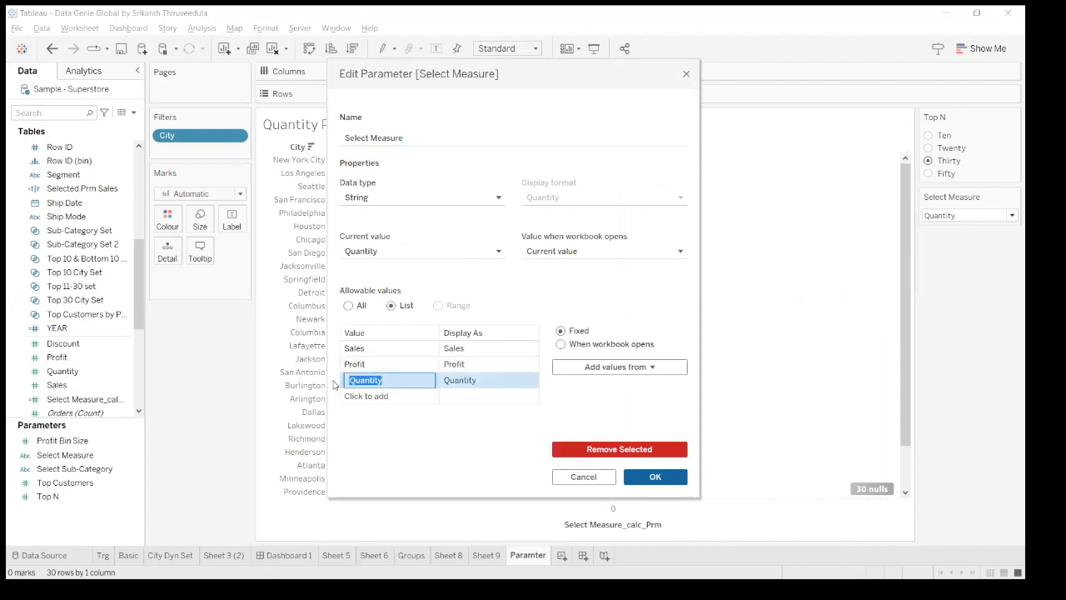
{"action": "left_click", "coordinate": [669, 477]}
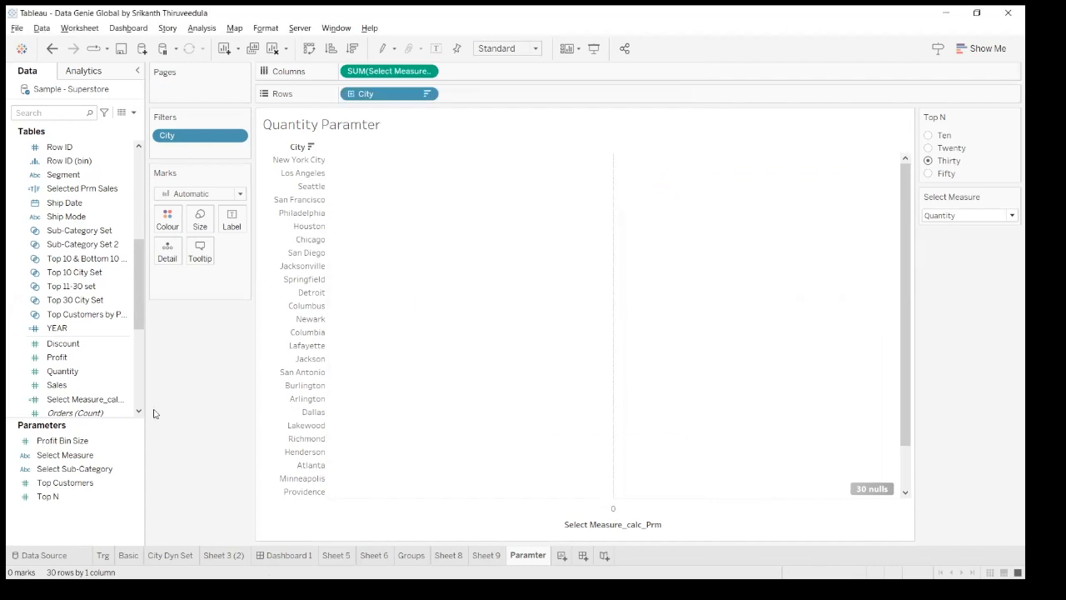
Step: Find the Select Measure_calc_Prm field by searching for prm, correct its misspelled 'Quanitty' condition to 'Quantity', and apply the formula
{"action": "left_click", "coordinate": [73, 115]}
{"action": "type", "text": "prm"}
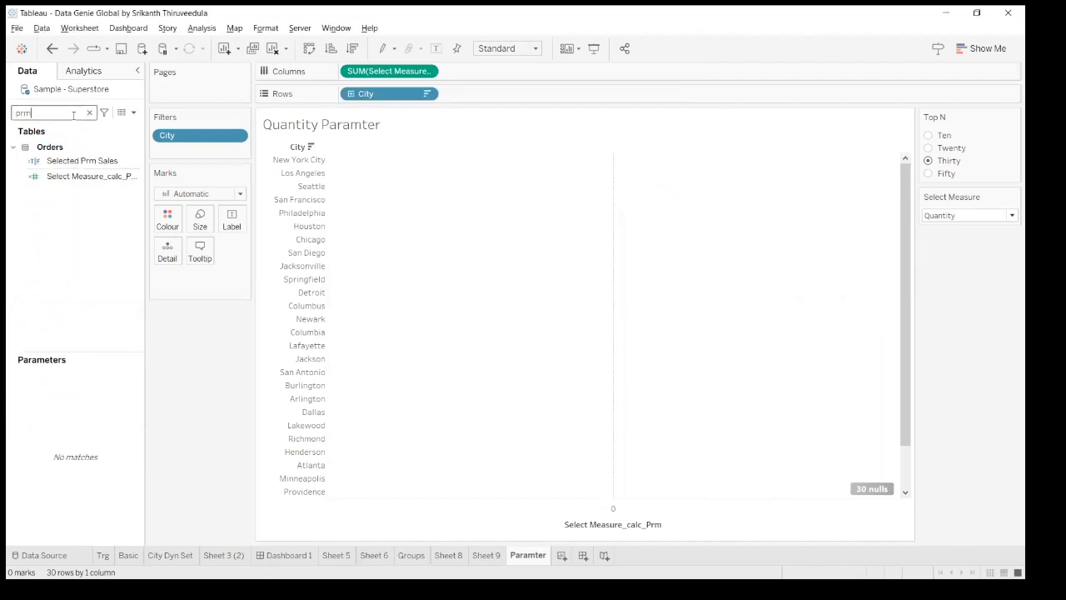
{"action": "left_click", "coordinate": [107, 176]}
{"action": "right_click", "coordinate": [112, 178]}
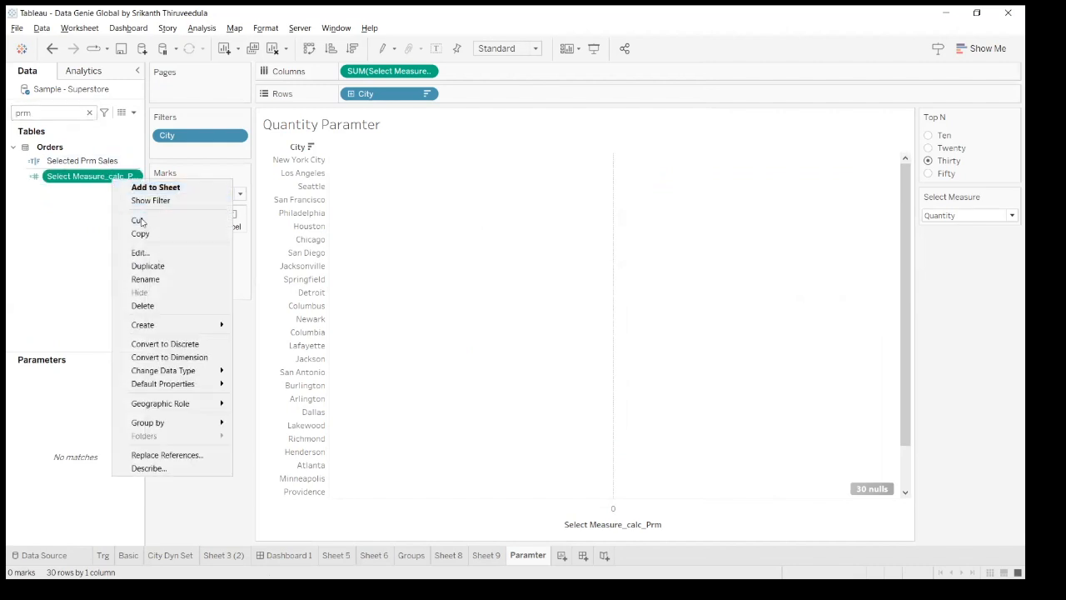
{"action": "left_click", "coordinate": [146, 252]}
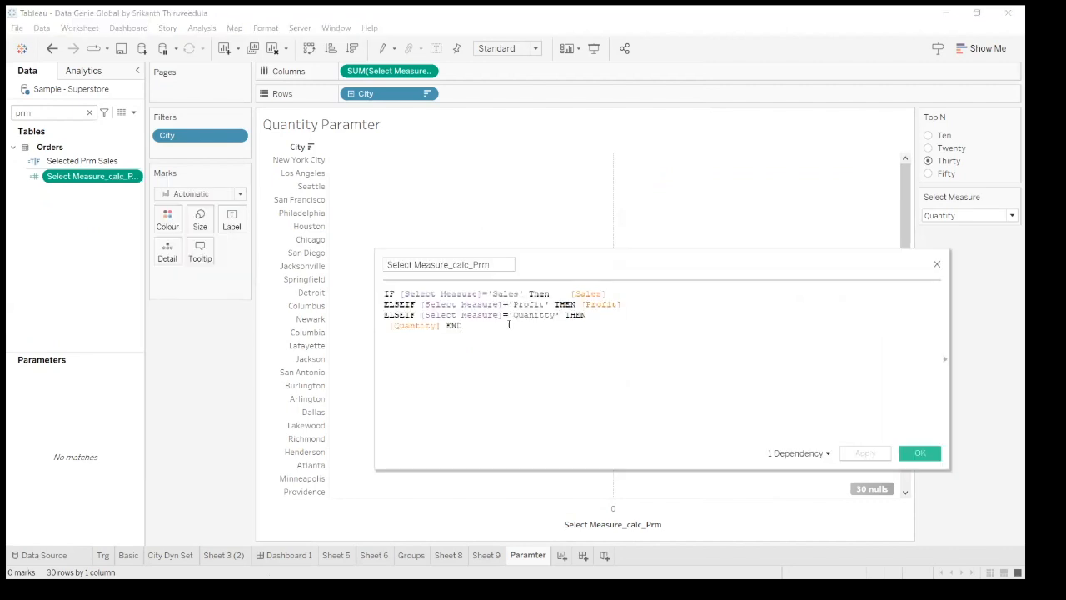
{"action": "left_click_drag", "start_coordinate": [515, 315], "coordinate": [556, 314]}
{"action": "type", "text": "Quantity"}
{"action": "left_click", "coordinate": [885, 456]}
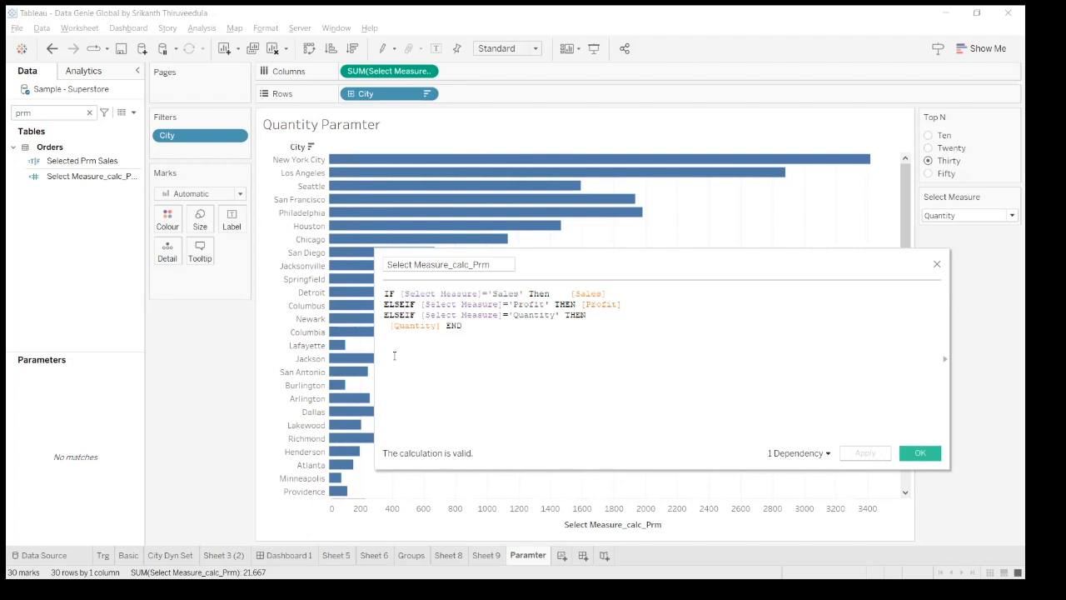
Step: Select the whole Select Measure_calc_Prm formula to review it, and close the calculation editor
{"action": "scroll", "coordinate": [492, 332], "scroll_direction": "up", "scroll_amount": 1, "text": "ctrl"}
{"action": "key", "text": "ctrl+a"}
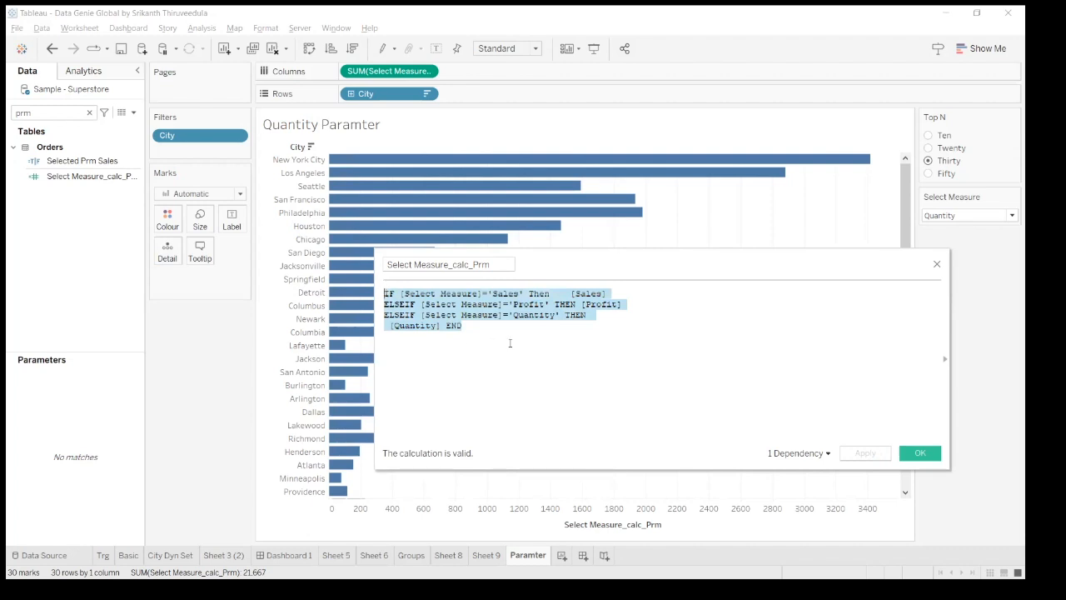
{"action": "scroll", "coordinate": [510, 343], "scroll_direction": "up", "scroll_amount": 2, "text": "ctrl"}
{"action": "scroll", "coordinate": [510, 344], "scroll_direction": "up", "scroll_amount": 3, "text": "ctrl"}
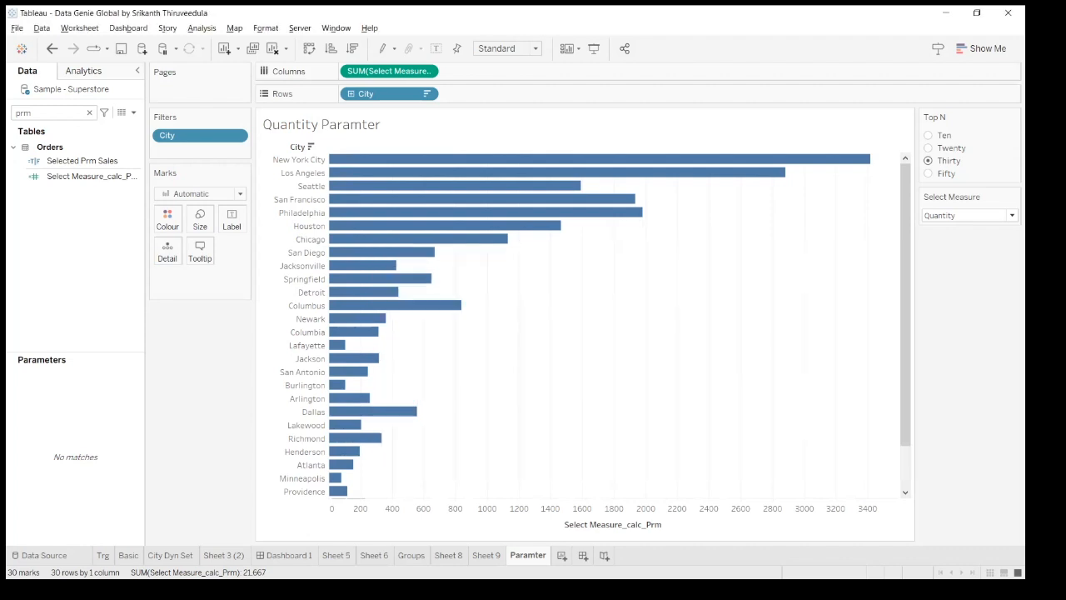
Step: Check the options offered by the Select Measure control, and shrink the Parameters section beneath the field list
{"action": "left_click", "coordinate": [1011, 216]}
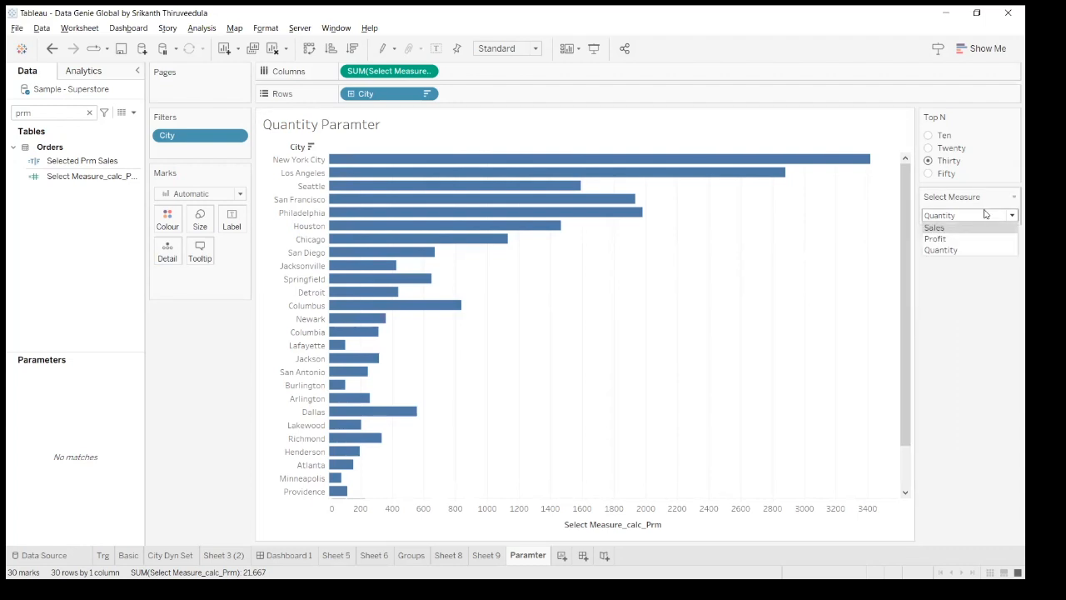
{"action": "left_click", "coordinate": [88, 350]}
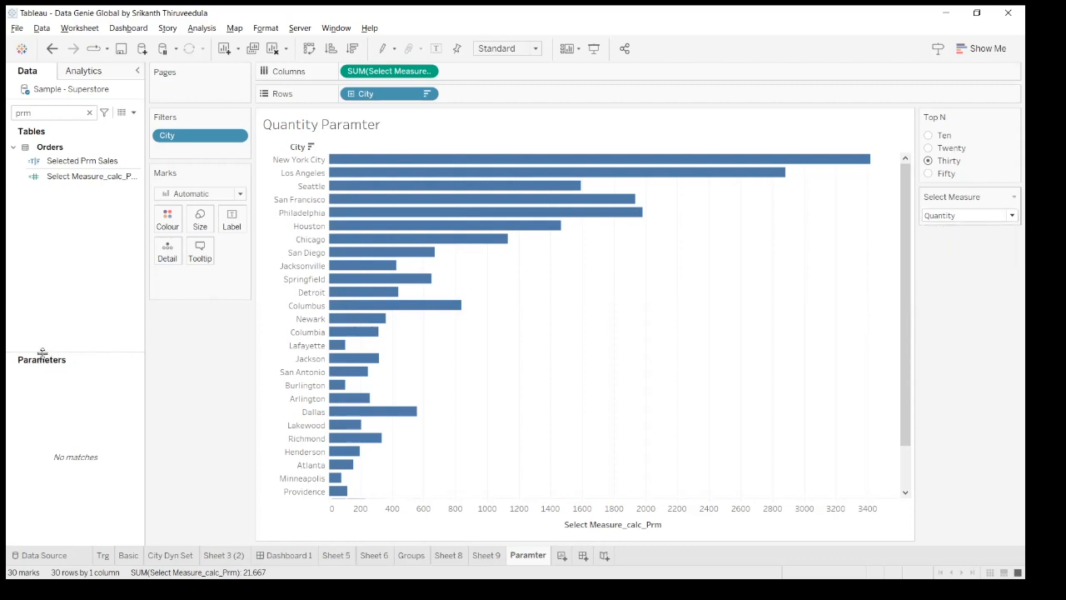
{"action": "left_click_drag", "start_coordinate": [48, 354], "coordinate": [29, 495]}
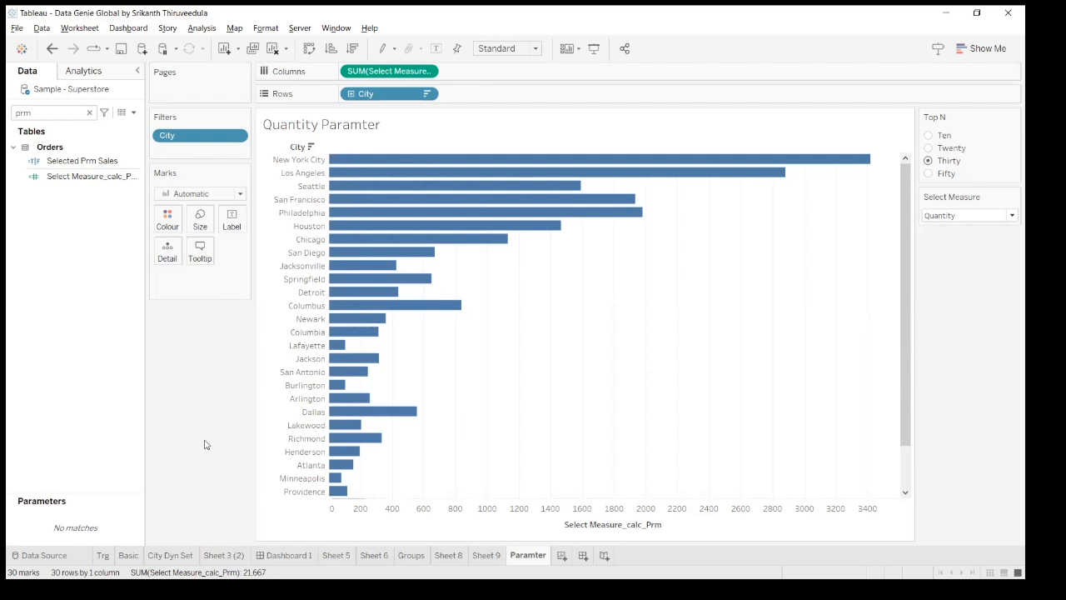
Step: Connect to the saved World Indicators data source and clear the field search
{"action": "left_click", "coordinate": [18, 30]}
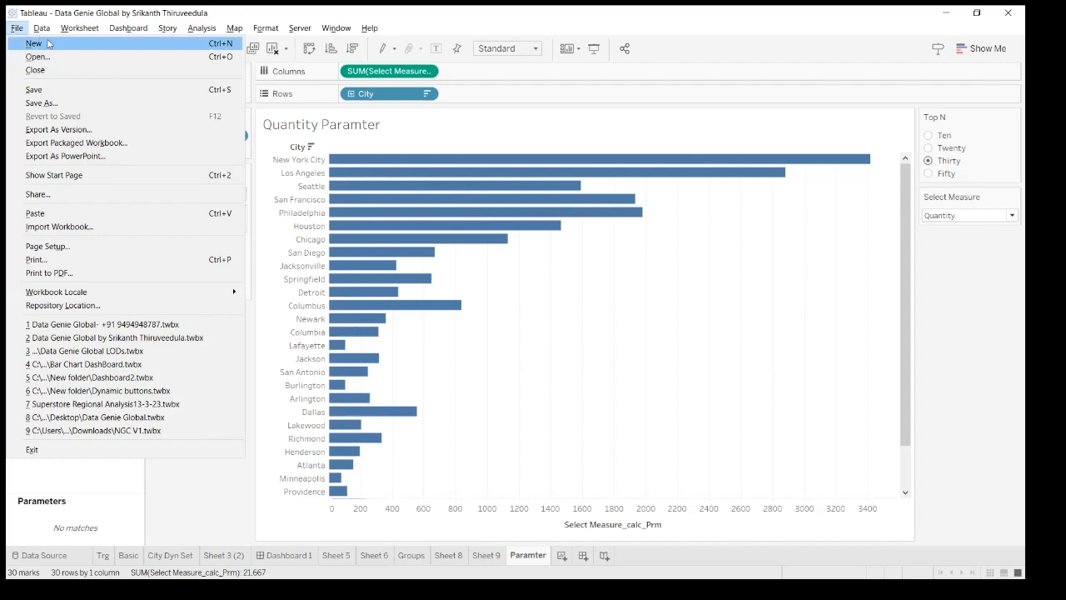
{"action": "key", "text": "ctrl+d"}
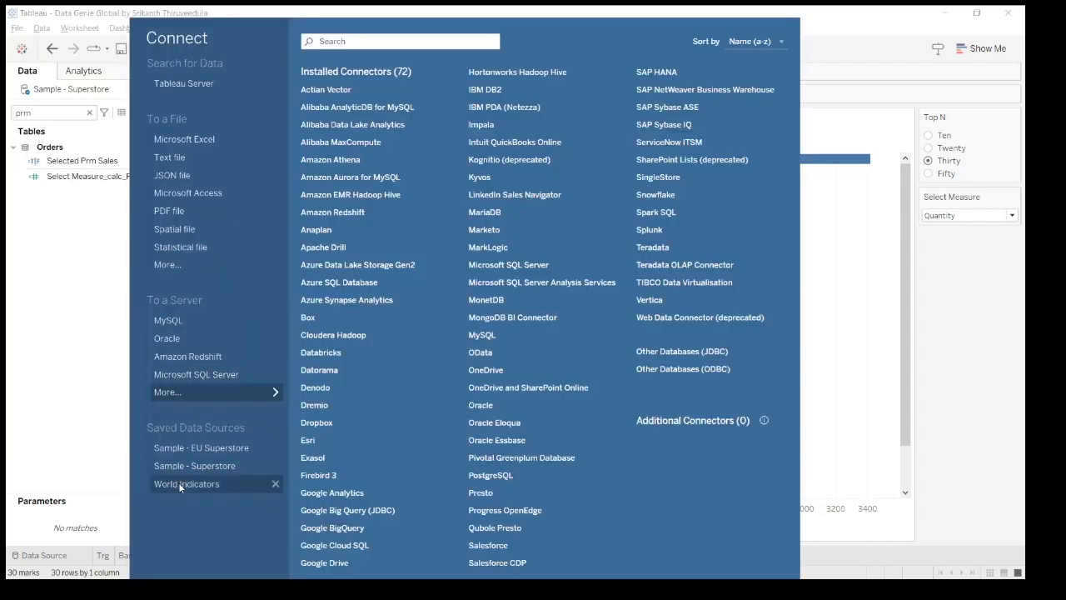
{"action": "left_click", "coordinate": [179, 482]}
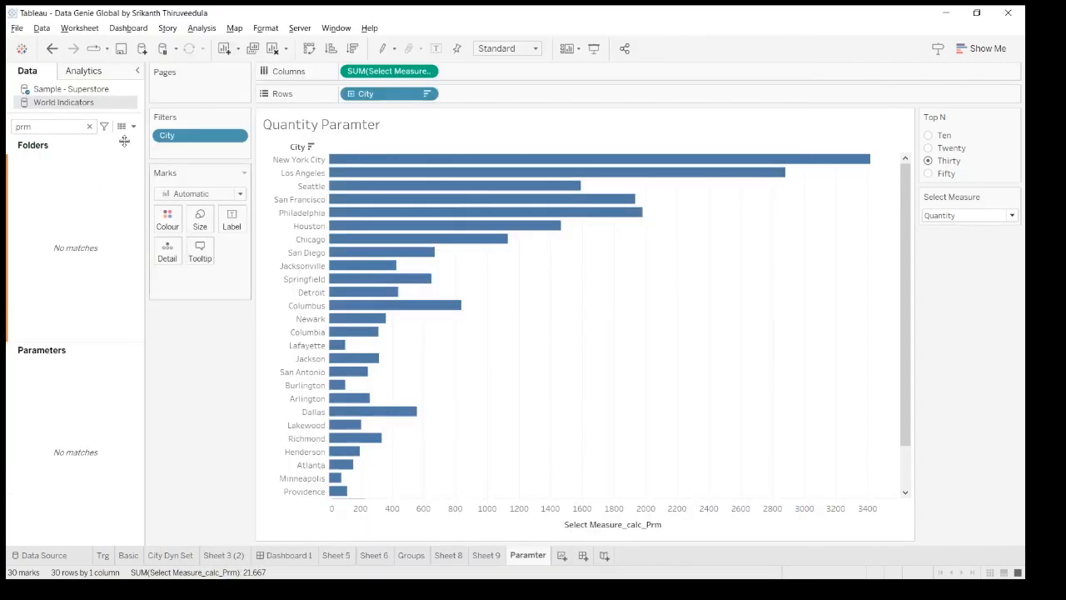
{"action": "left_click", "coordinate": [89, 126]}
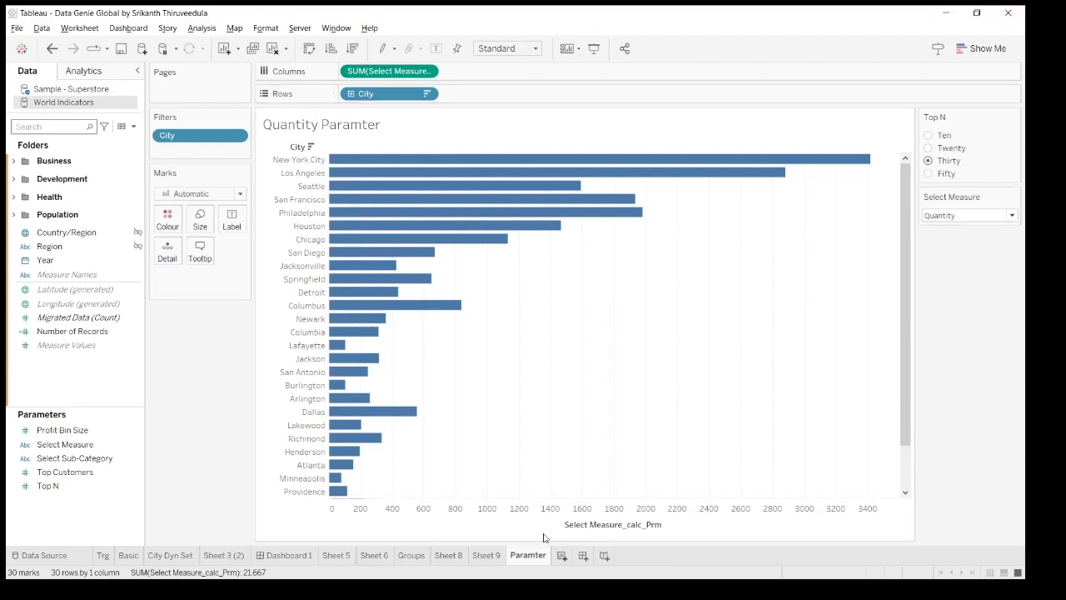
Step: Search the Sample - Superstore fields for re and add a new worksheet
{"action": "left_click", "coordinate": [89, 89]}
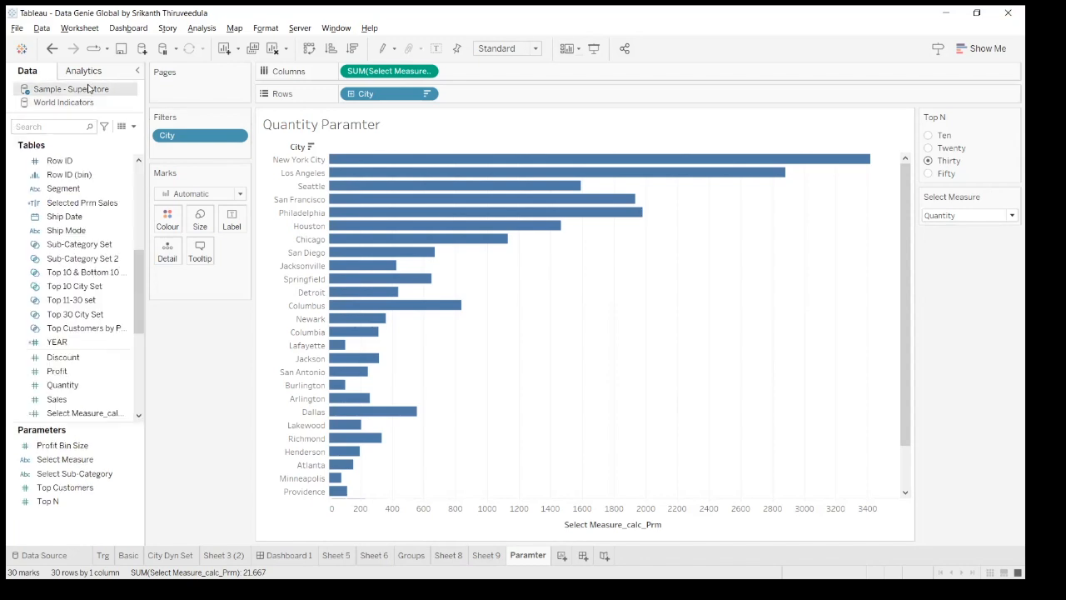
{"action": "left_click", "coordinate": [72, 125]}
{"action": "type", "text": "re"}
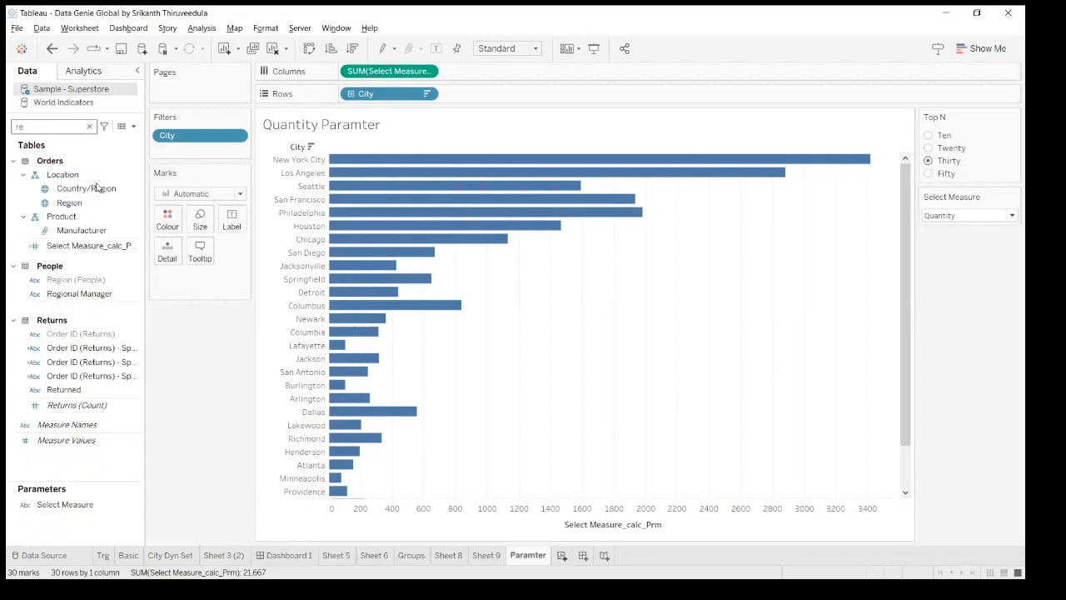
{"action": "key", "text": "ctrl+m"}
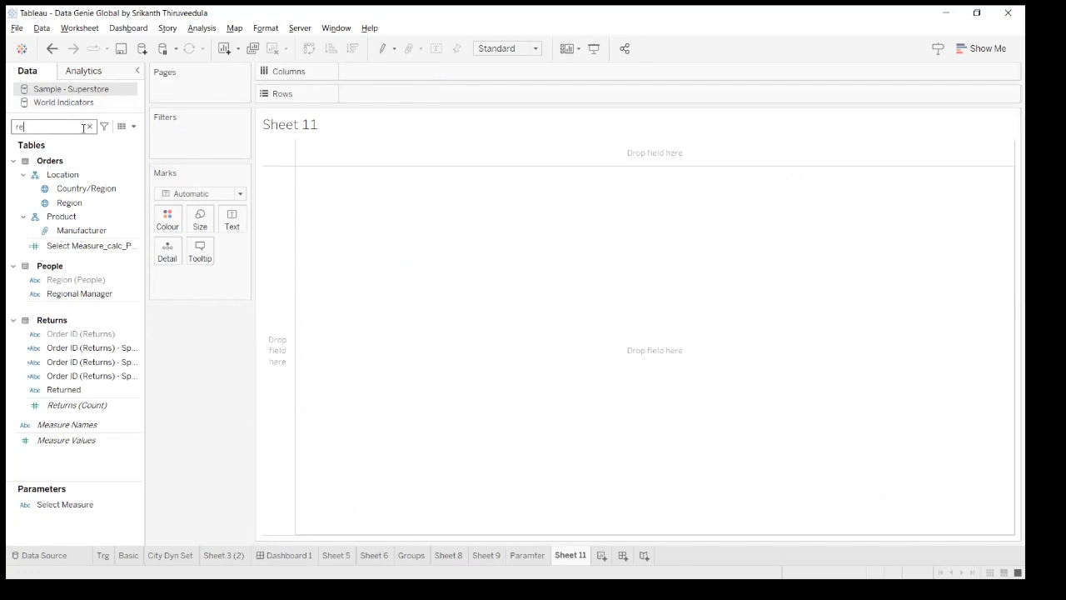
Step: Try the Sample - Superstore Region field on Rows of the new sheet, and undo it
{"action": "left_click", "coordinate": [81, 102]}
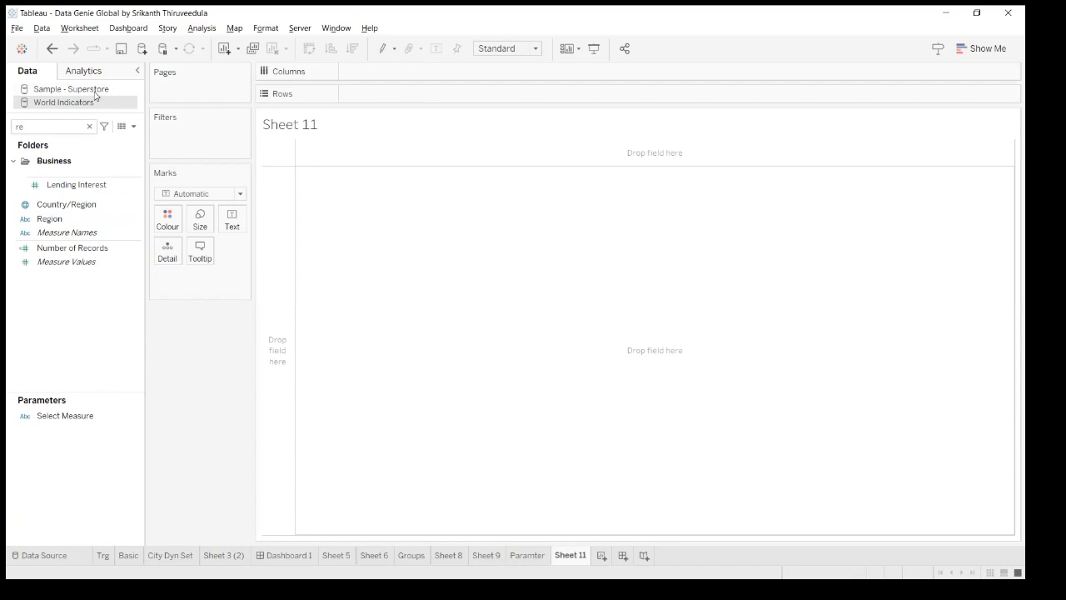
{"action": "left_click", "coordinate": [91, 89]}
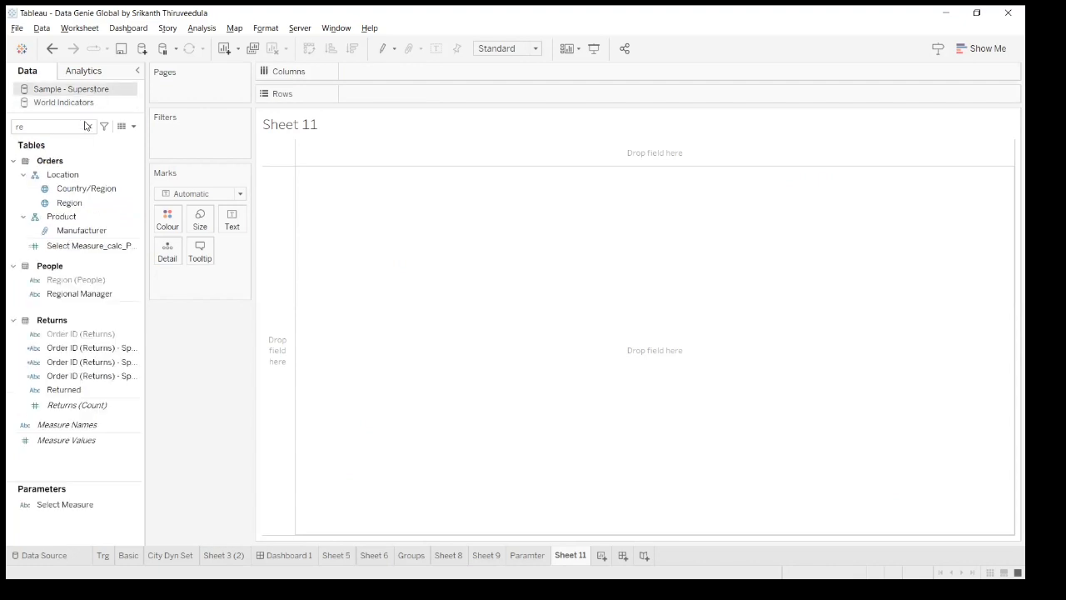
{"action": "left_click", "coordinate": [76, 204]}
{"action": "double_click", "coordinate": [77, 203]}
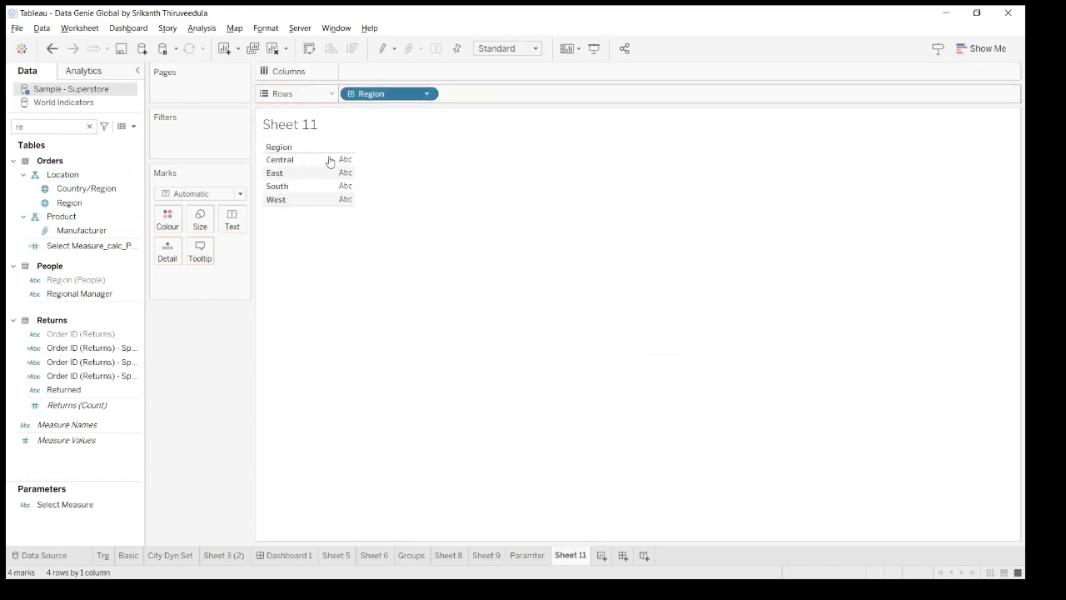
{"action": "key", "text": "ctrl+z"}
Step: Place the World Indicators Region field on Rows to view its regions, and remove it again
{"action": "left_click", "coordinate": [64, 104]}
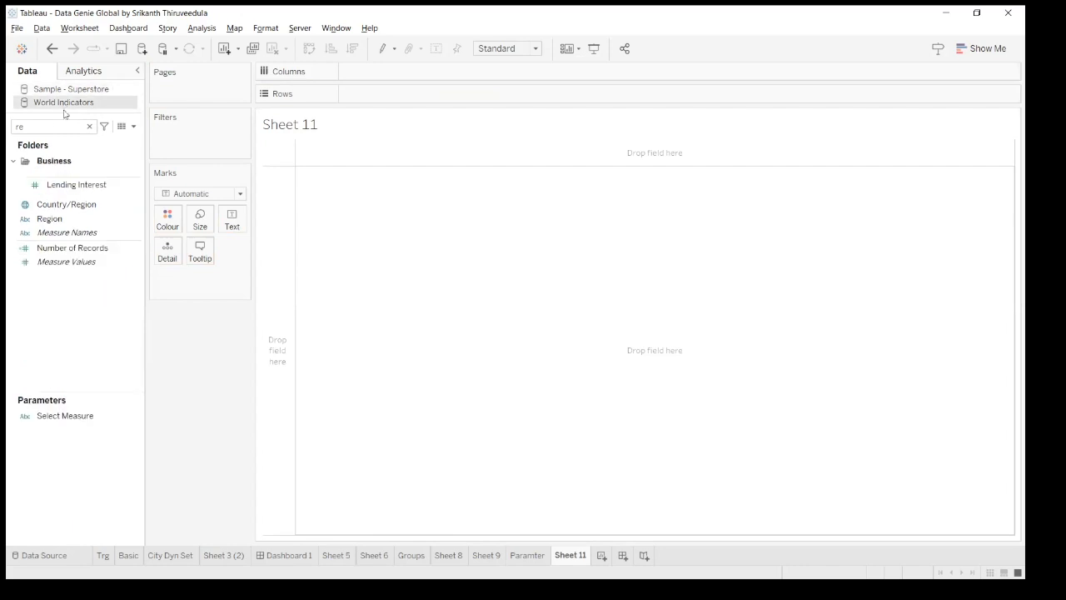
{"action": "left_click_drag", "start_coordinate": [68, 221], "coordinate": [297, 161]}
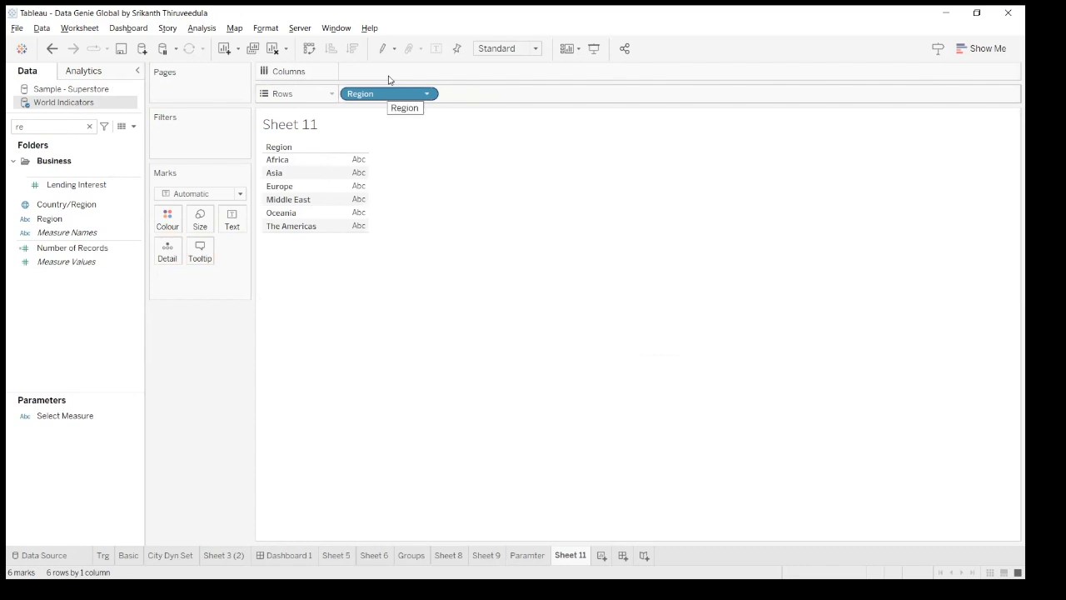
{"action": "left_click_drag", "start_coordinate": [388, 93], "coordinate": [80, 95]}
Step: Return to the Sample - Superstore data source and add its Region field to the view as a map
{"action": "left_click", "coordinate": [80, 90]}
{"action": "left_click", "coordinate": [70, 190]}
{"action": "left_click", "coordinate": [68, 205]}
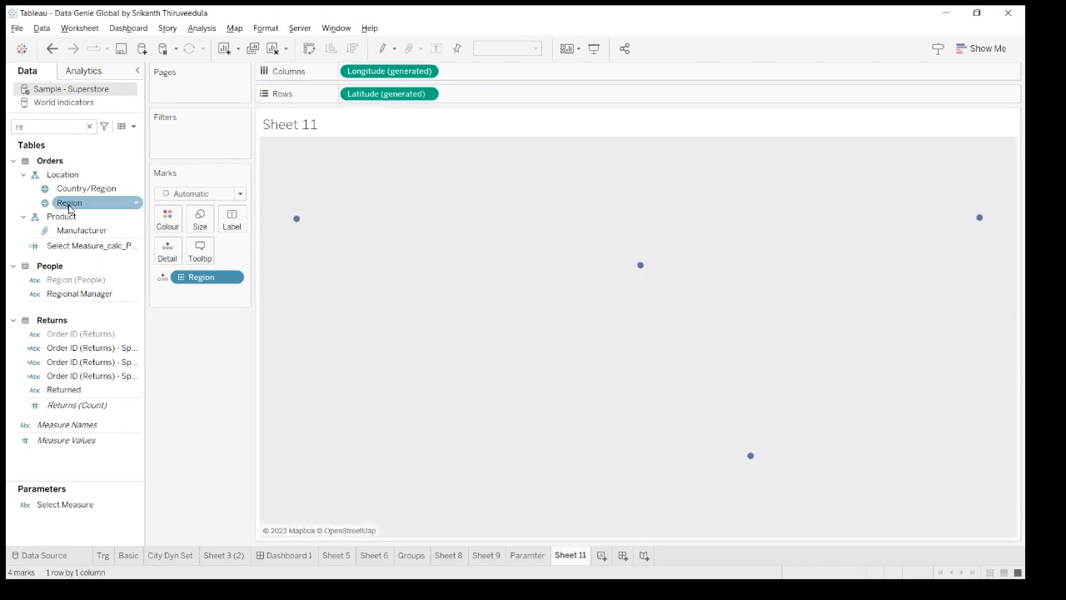
{"action": "left_click", "coordinate": [81, 215]}
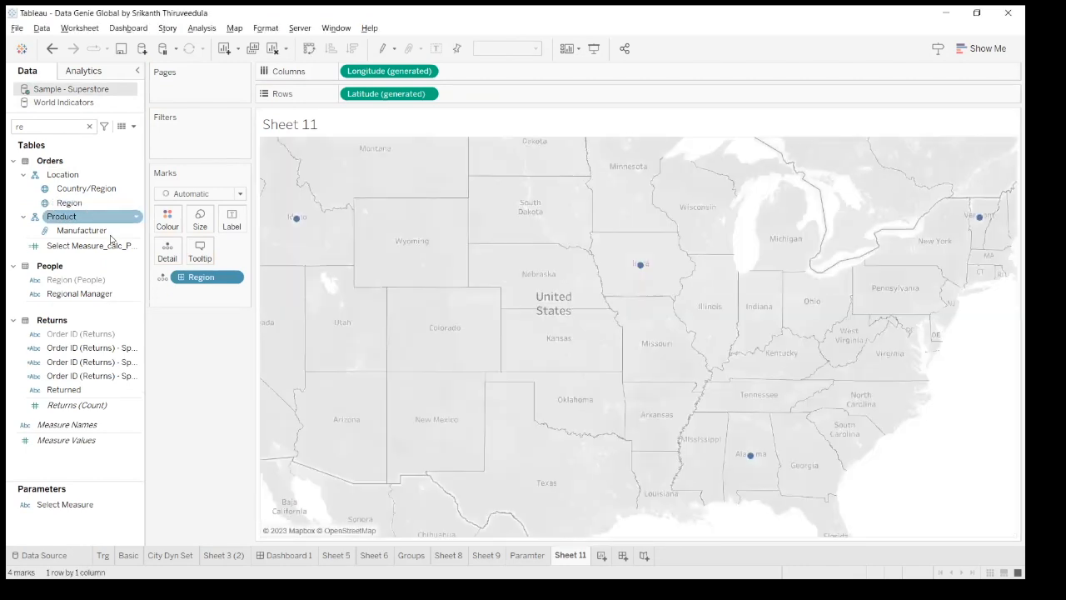
{"action": "left_click", "coordinate": [79, 203]}
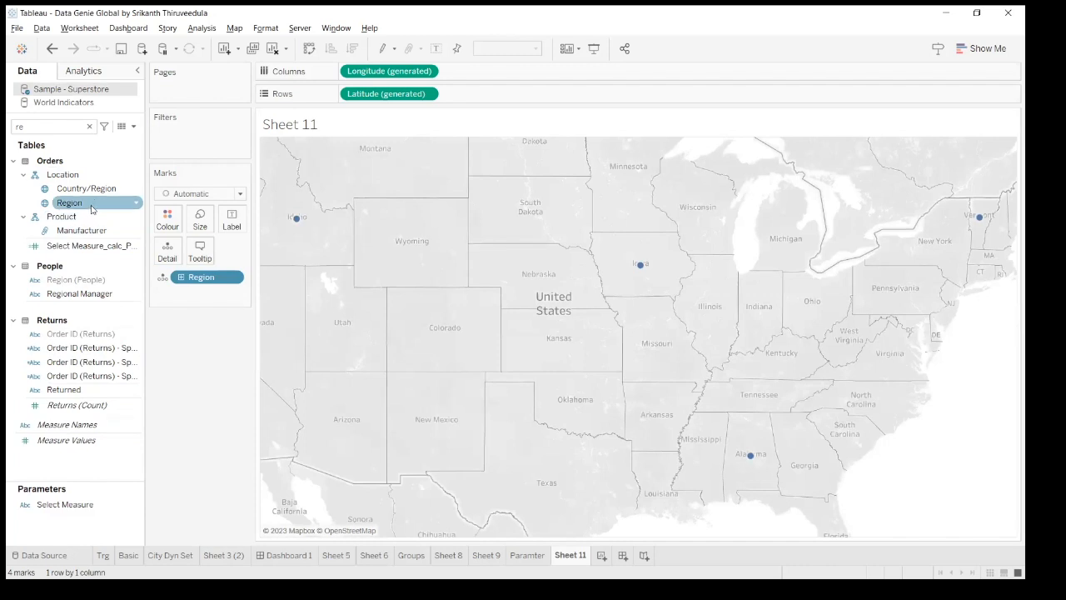
Step: Create a new parameter named Select Region with the String data type
{"action": "left_click", "coordinate": [133, 126]}
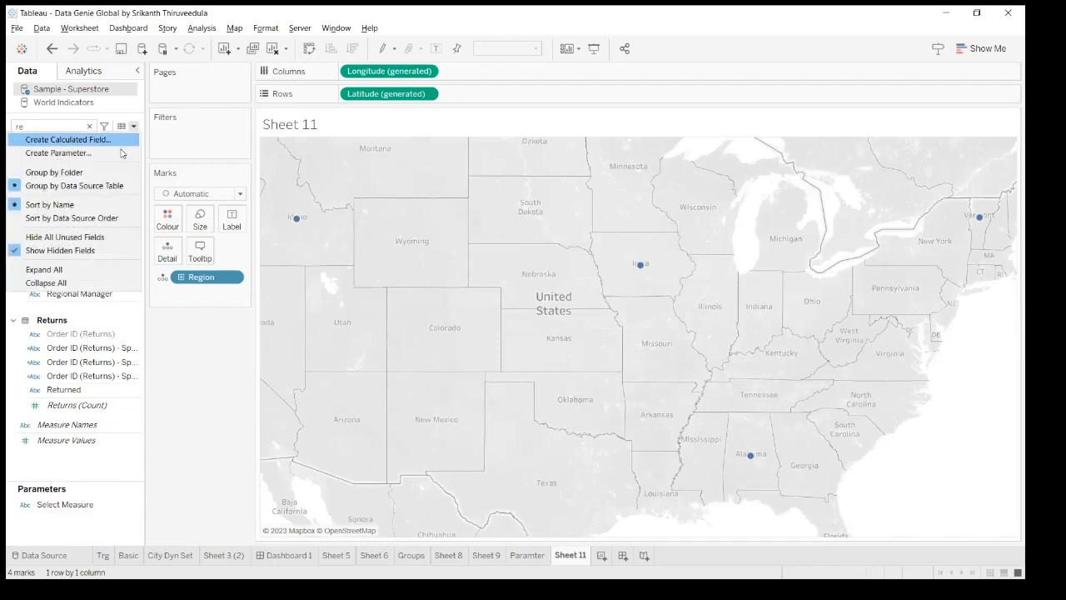
{"action": "left_click", "coordinate": [253, 325]}
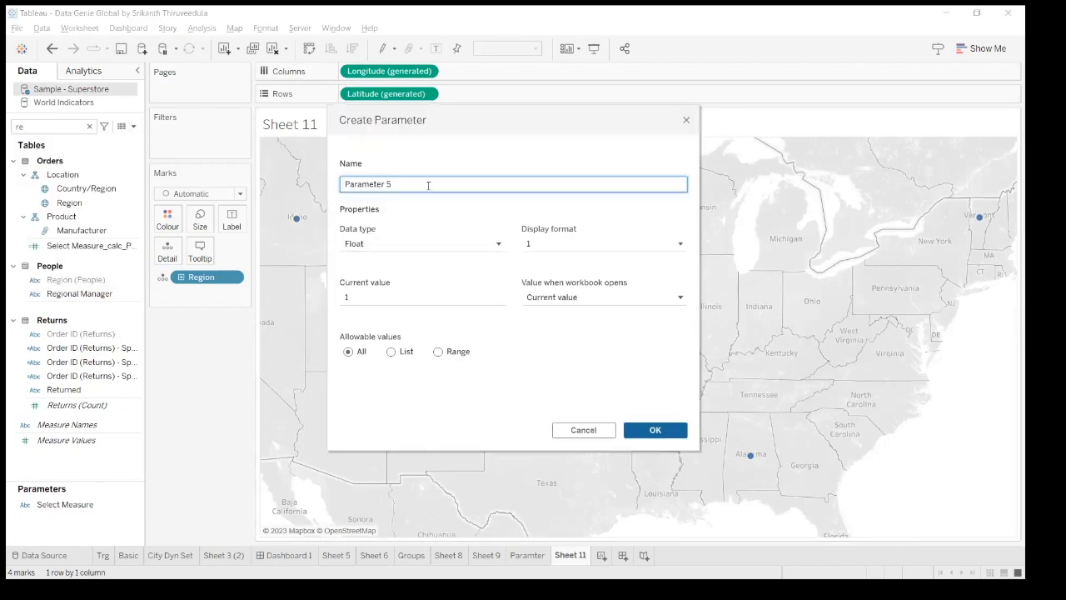
{"action": "triple_click", "coordinate": [347, 184]}
{"action": "type", "text": "Select Region"}
{"action": "key", "text": "Tab"}
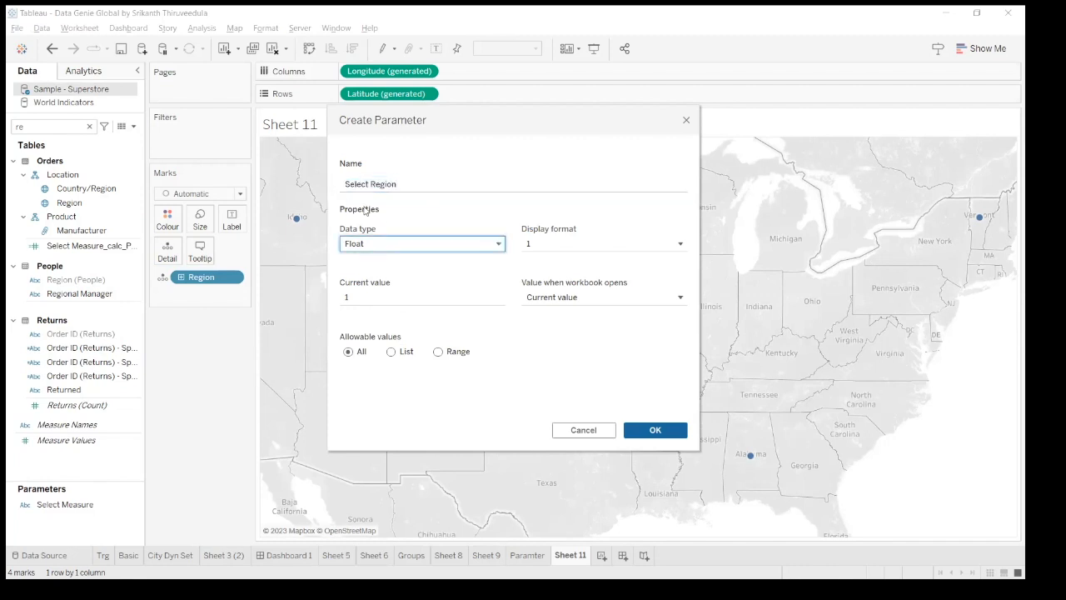
{"action": "left_click", "coordinate": [414, 243]}
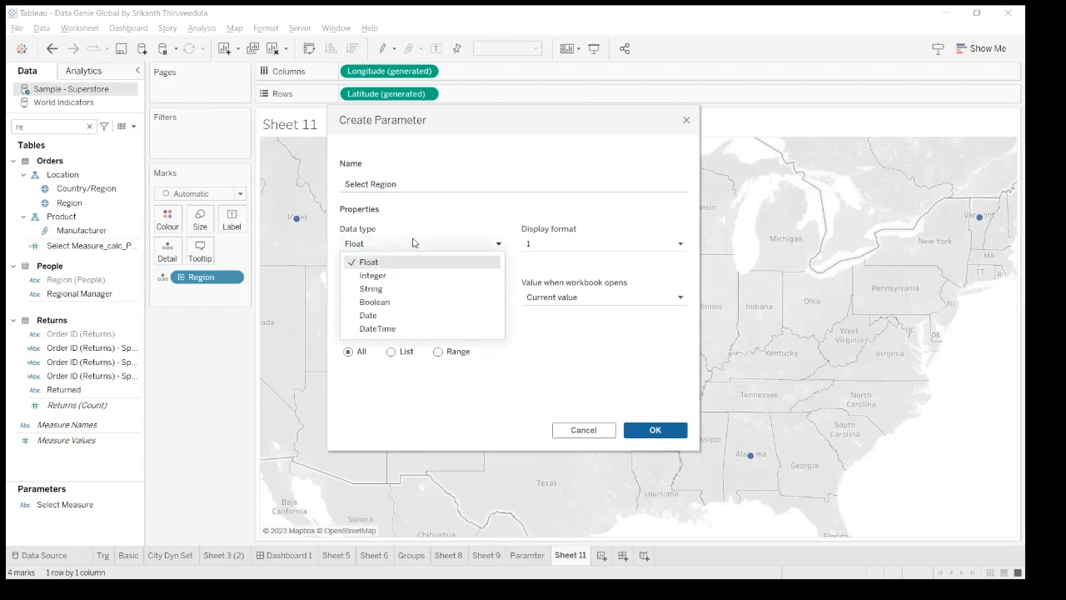
{"action": "left_click", "coordinate": [383, 284]}
{"action": "left_click", "coordinate": [386, 292]}
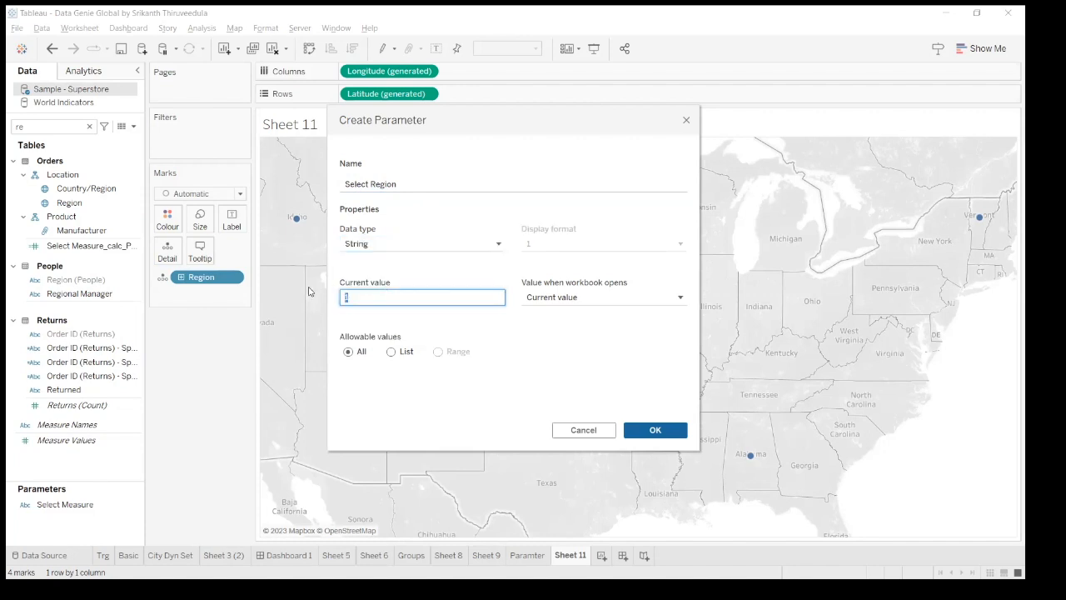
Step: Restrict the parameter to a list filled from the Sample - Superstore Region field, save it and show its control on the sheet
{"action": "left_click", "coordinate": [391, 351]}
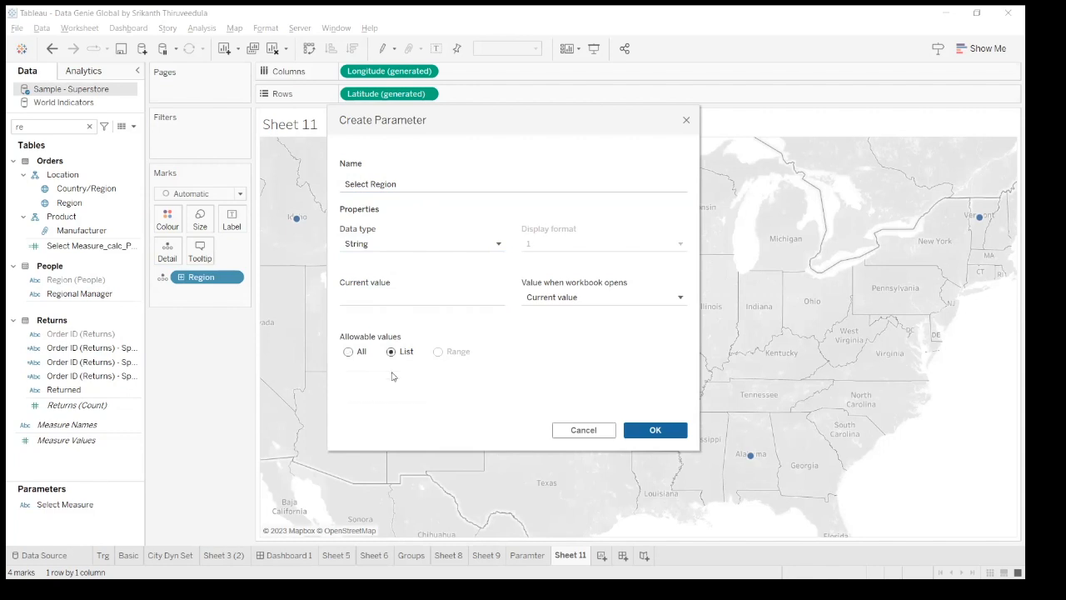
{"action": "left_click", "coordinate": [387, 396]}
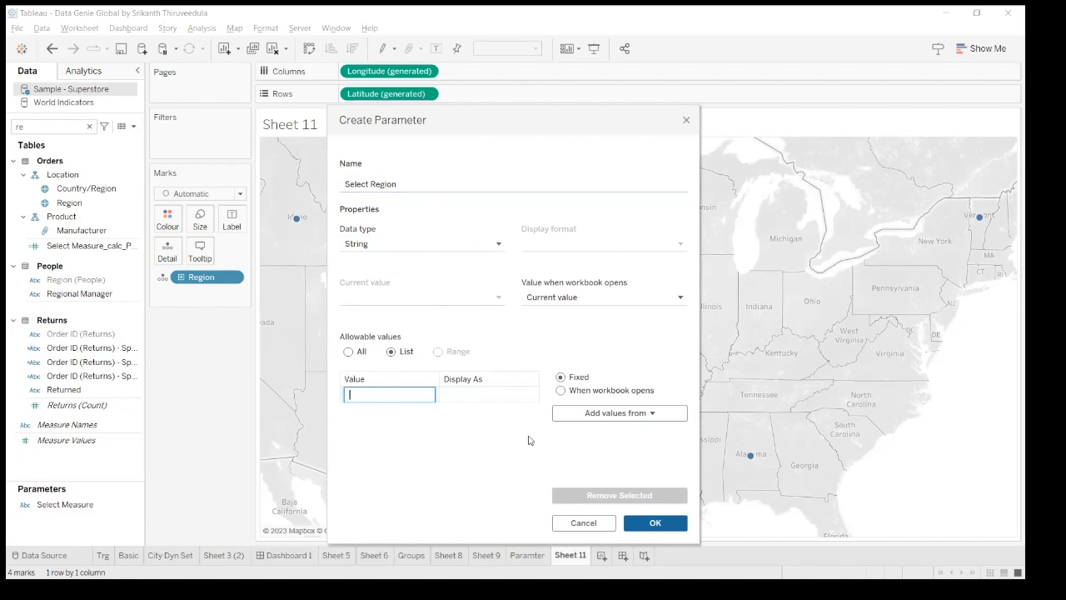
{"action": "left_click", "coordinate": [578, 408]}
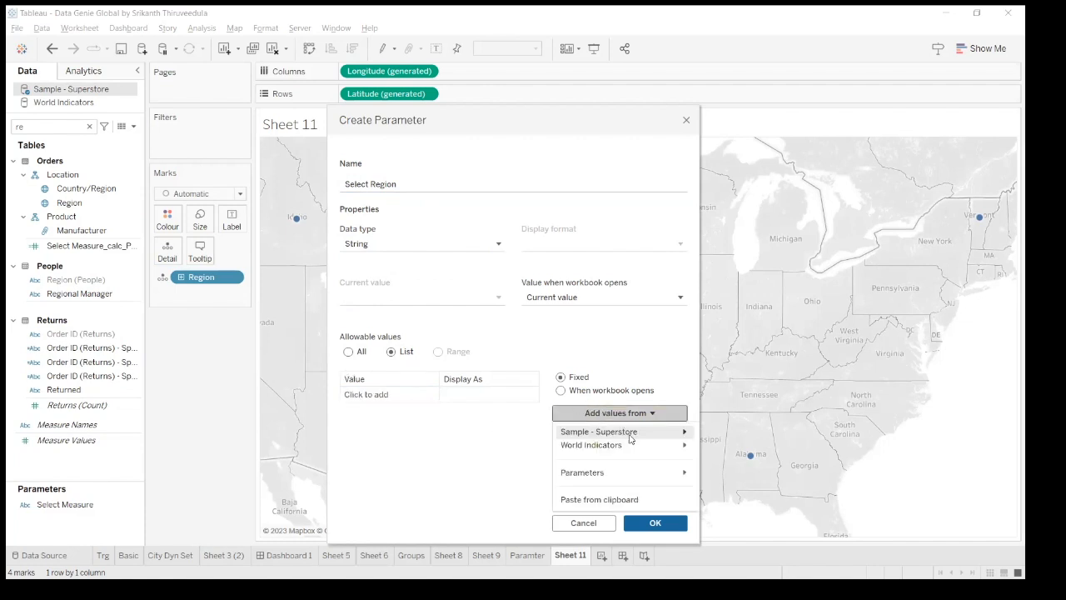
{"action": "mouse_move", "coordinate": [676, 433]}
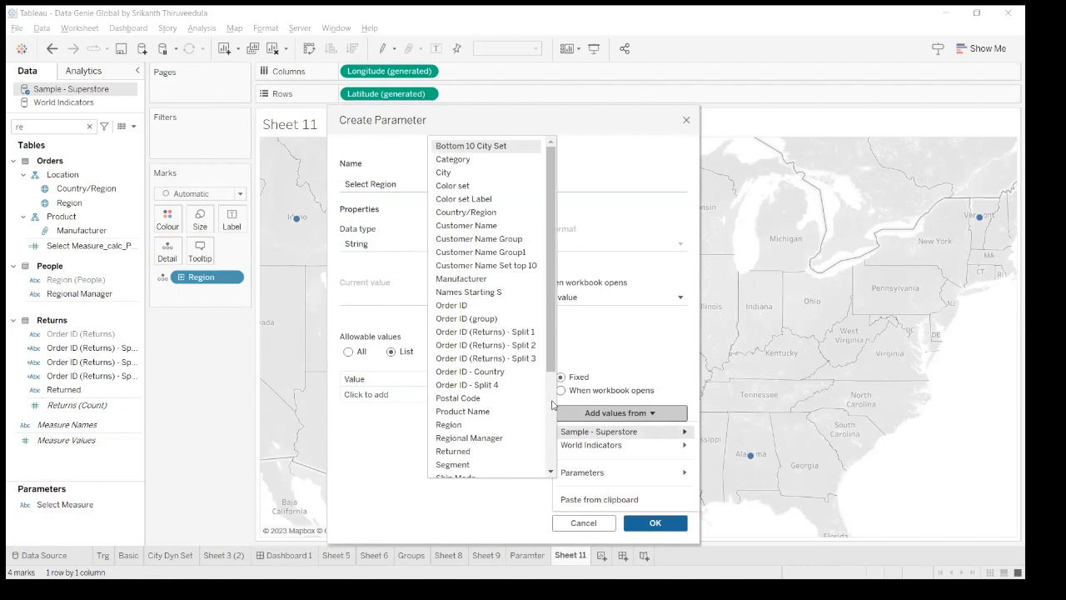
{"action": "left_click", "coordinate": [471, 426]}
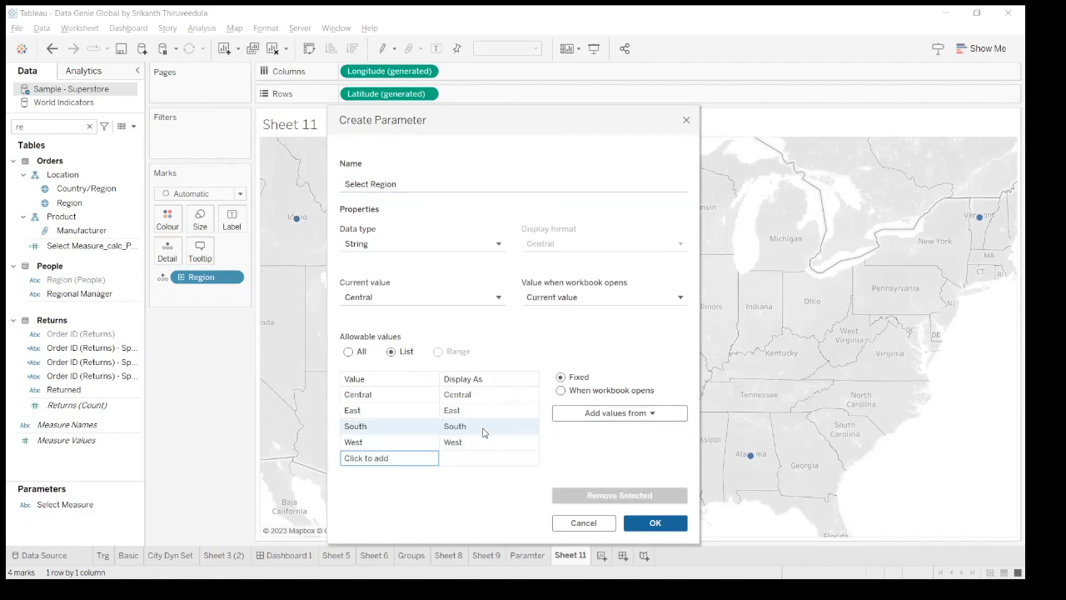
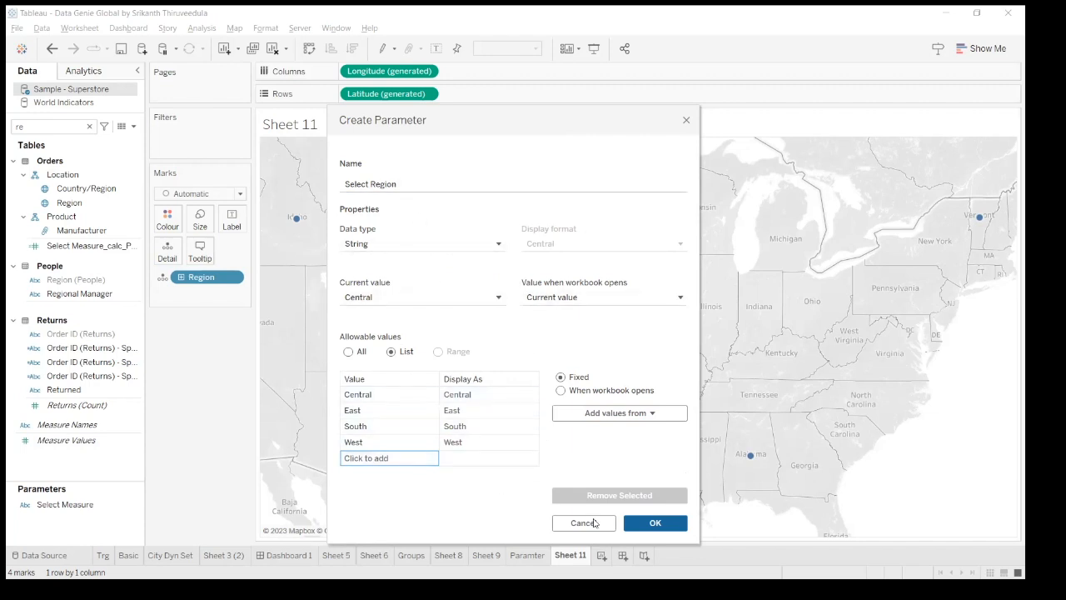
{"action": "left_click", "coordinate": [654, 522]}
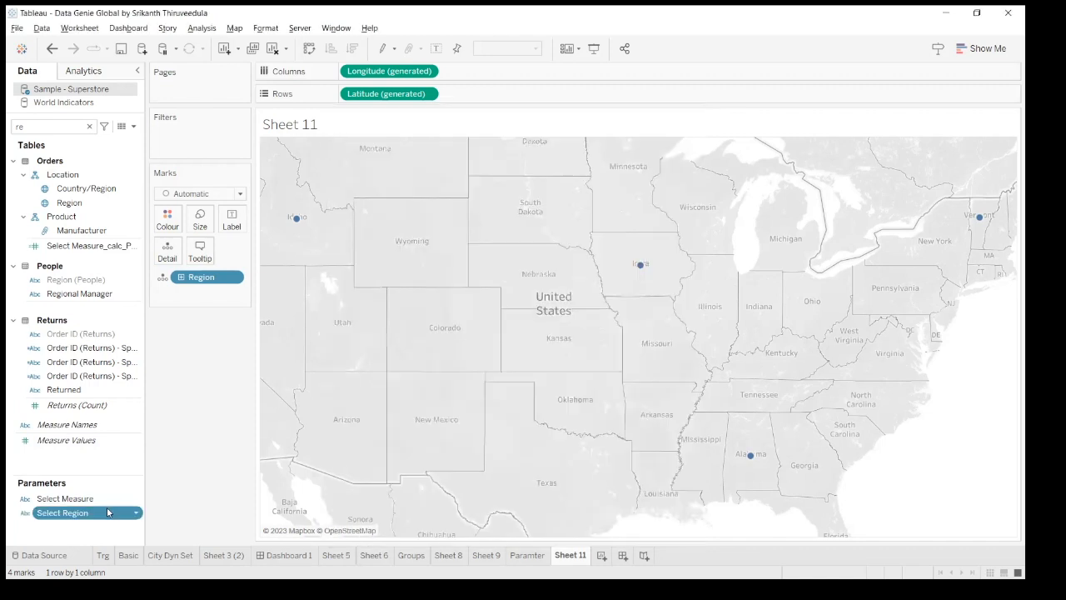
{"action": "right_click", "coordinate": [107, 512]}
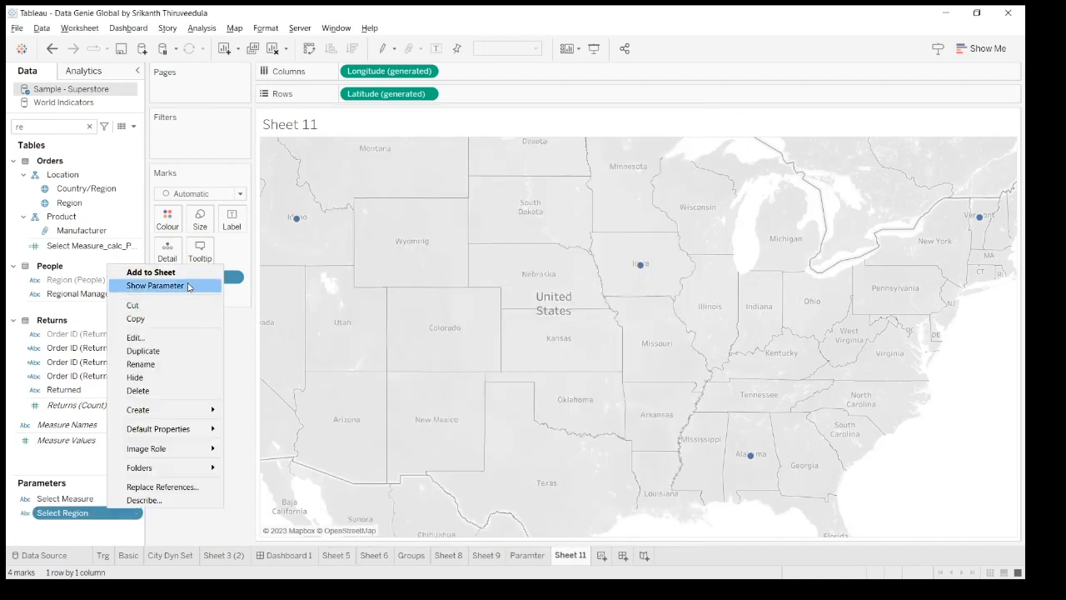
{"action": "left_click", "coordinate": [188, 286]}
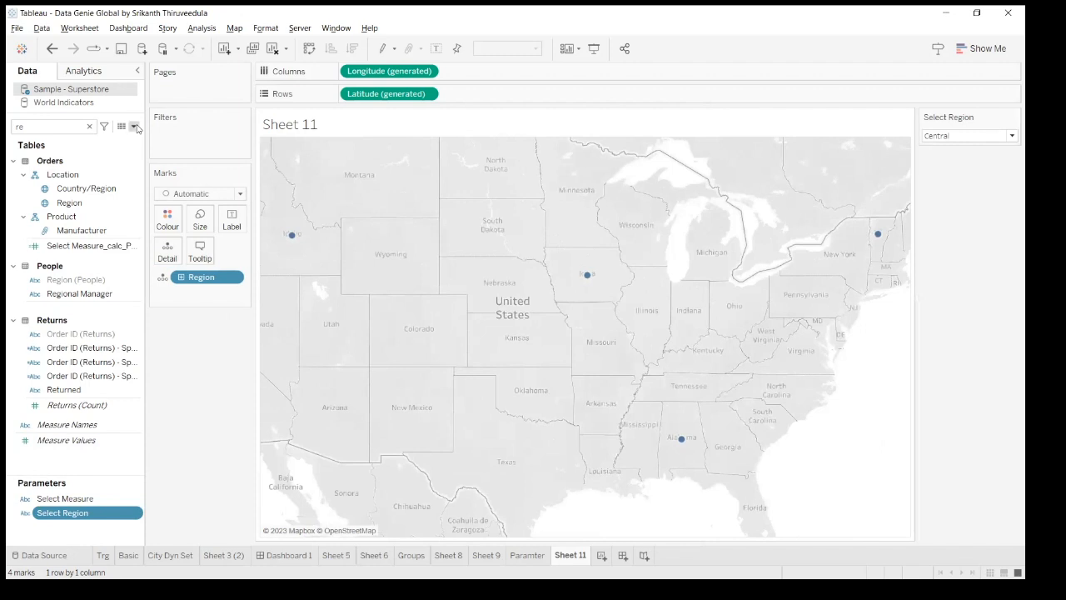
Step: Start a calculated field in Sample - Superstore with the formula [Select Region]=[Region]
{"action": "left_click", "coordinate": [133, 126]}
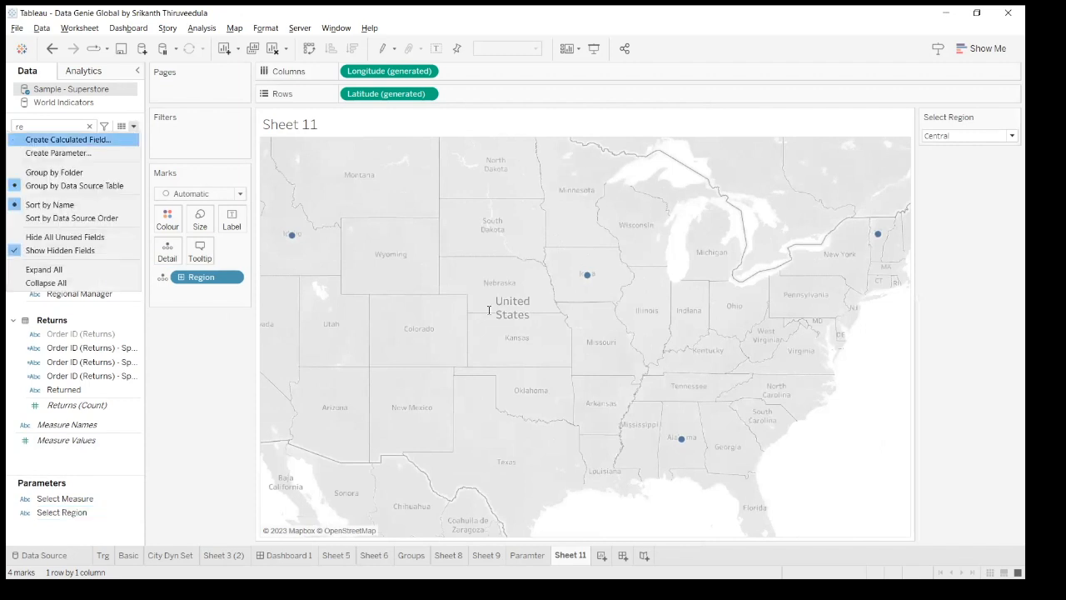
{"action": "key", "text": "Return"}
{"action": "type", "text": "sele"}
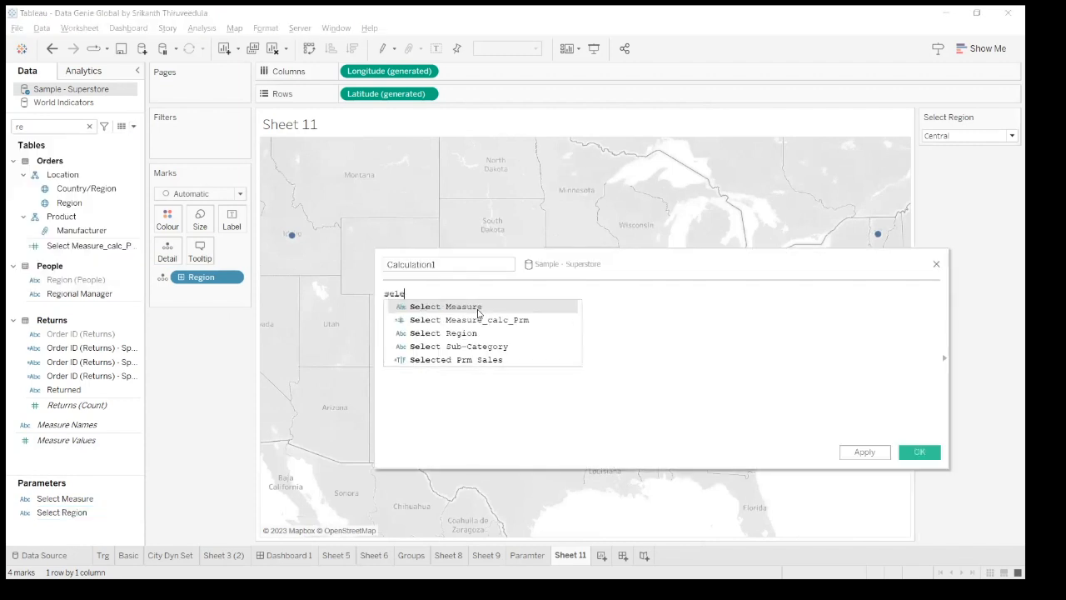
{"action": "key", "text": "Down"}
{"action": "key", "text": "Down"}
{"action": "key", "text": "Return"}
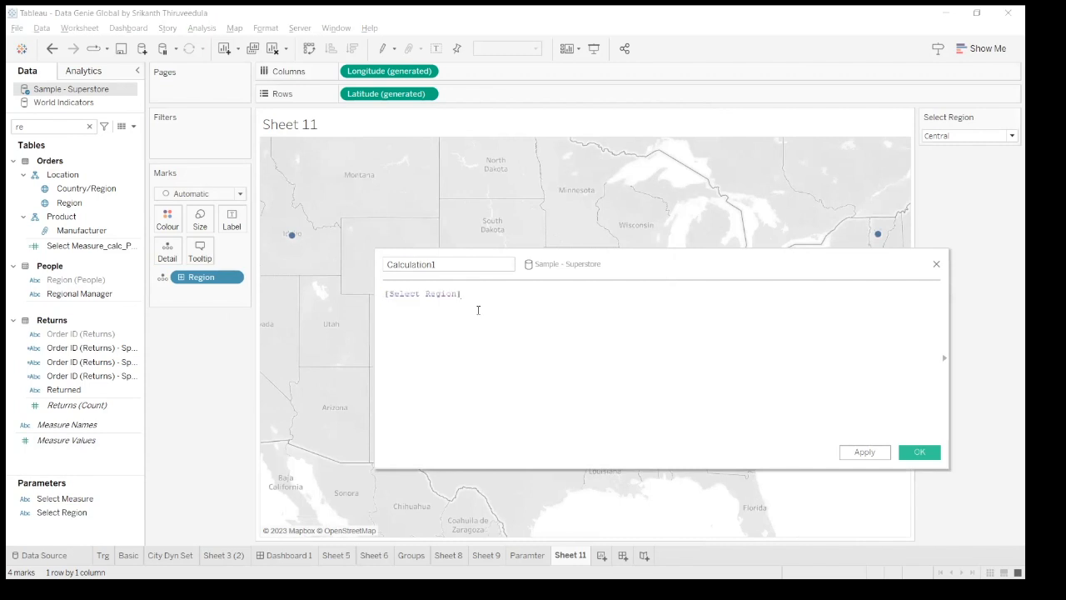
{"action": "type", "text": "=regi"}
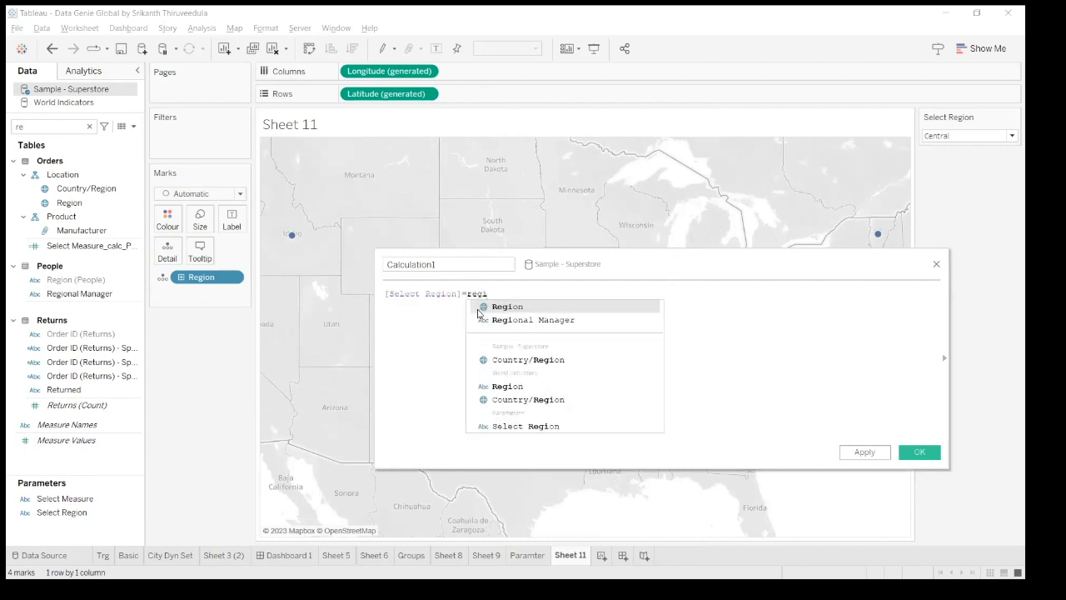
{"action": "left_click", "coordinate": [520, 312]}
Step: Name the calculated field Select Region_prm and save it
{"action": "left_click_drag", "start_coordinate": [475, 264], "coordinate": [386, 264]}
{"action": "type", "text": "Se"}
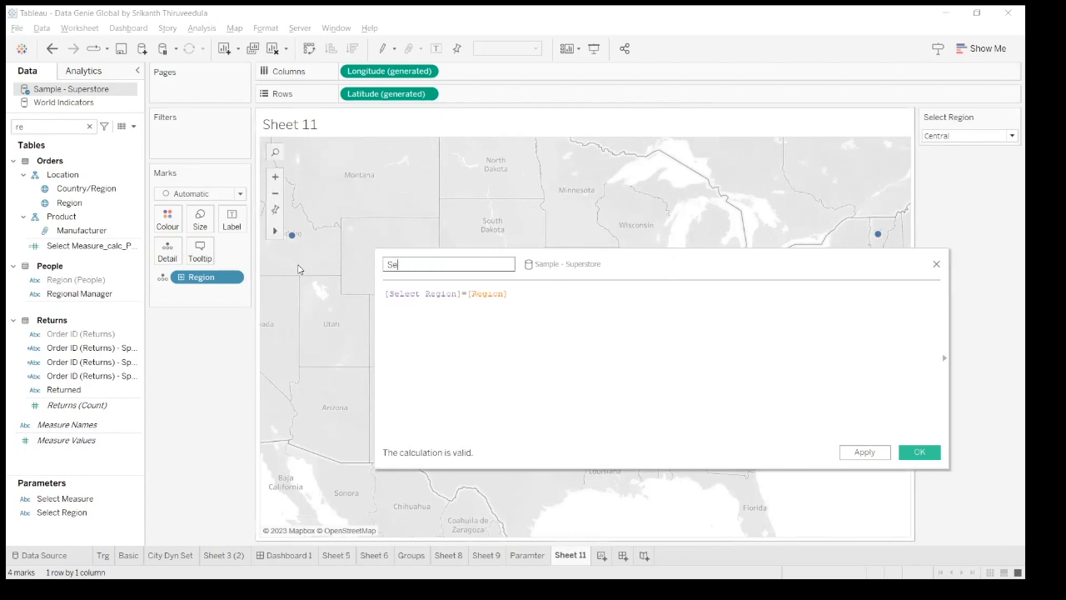
{"action": "type", "text": "lect Region_prm"}
{"action": "left_click", "coordinate": [873, 453]}
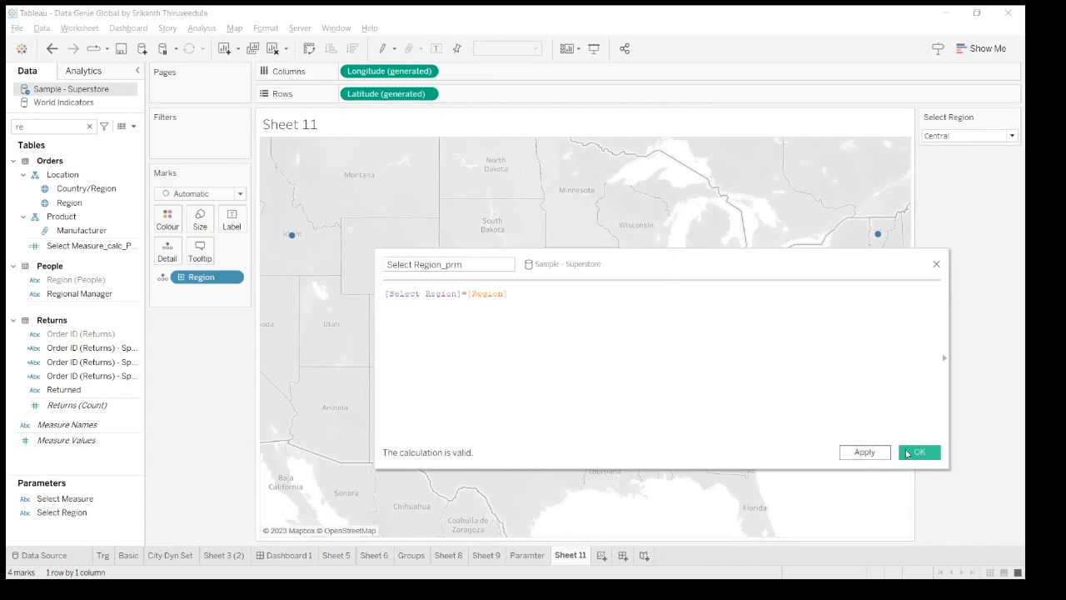
{"action": "left_click", "coordinate": [916, 453]}
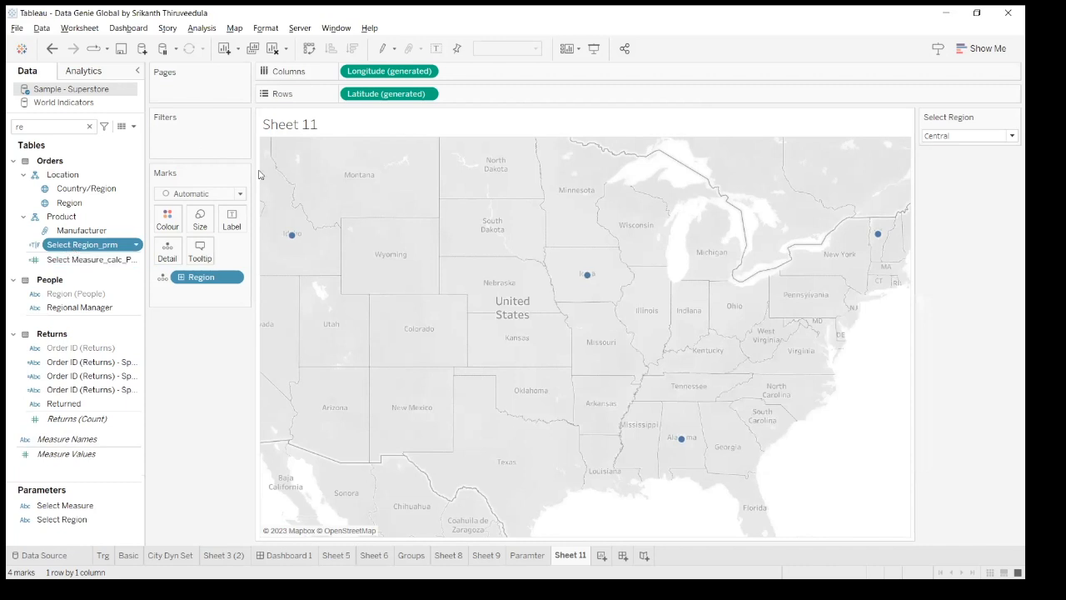
Step: Filter the map by Select Region_prm, keeping only True
{"action": "left_click_drag", "start_coordinate": [258, 174], "coordinate": [200, 138]}
{"action": "left_click", "coordinate": [391, 209]}
{"action": "left_click", "coordinate": [633, 461]}
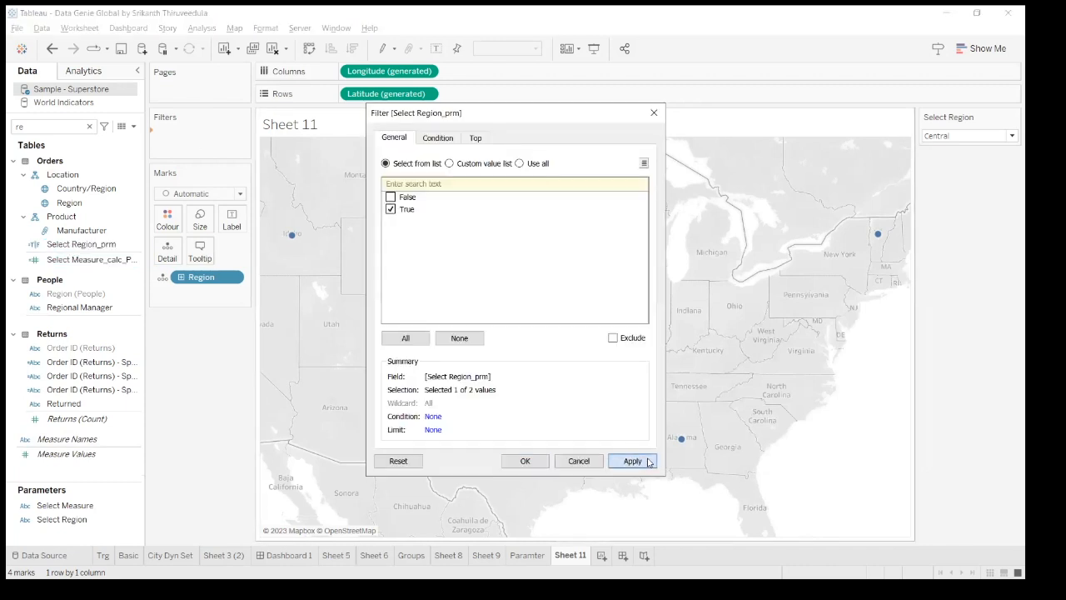
{"action": "left_click", "coordinate": [537, 463]}
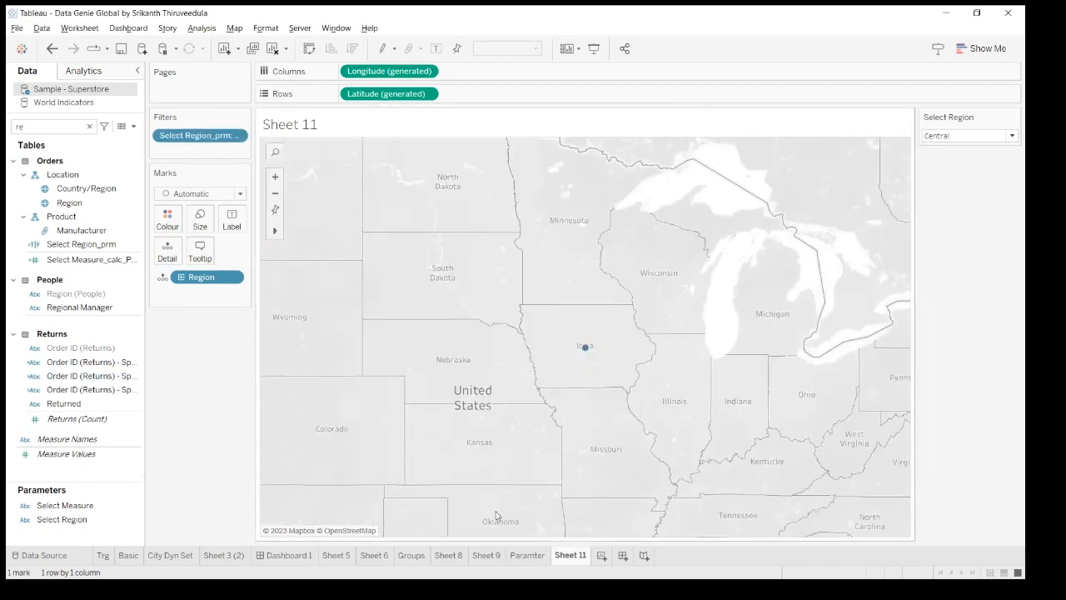
Step: Rename the map sheet as Sup_Region and add a new worksheet named World_Region
{"action": "double_click", "coordinate": [570, 556]}
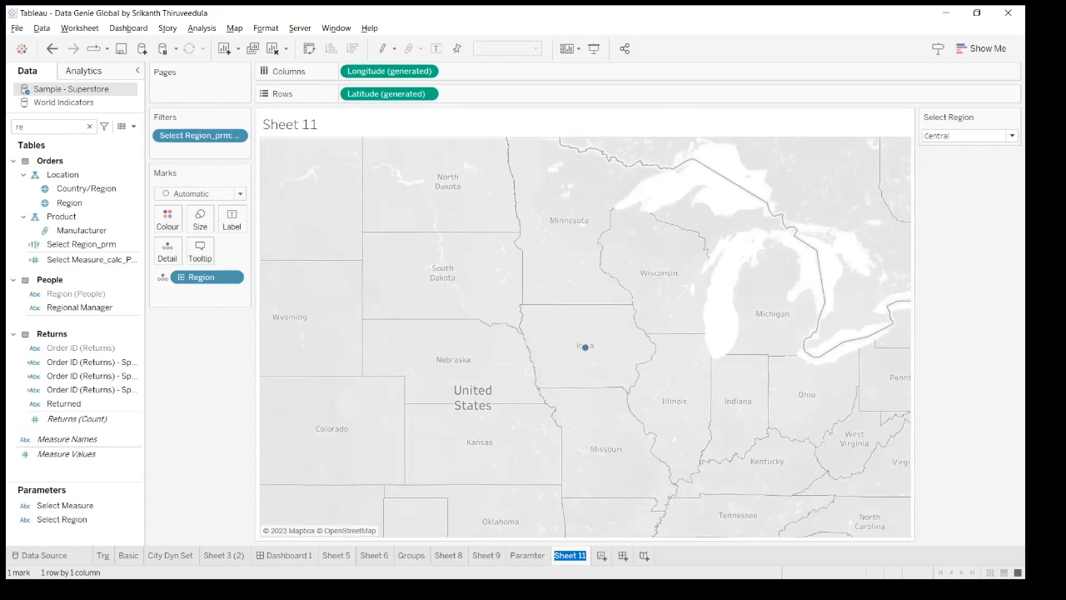
{"action": "type", "text": "Sup_Region"}
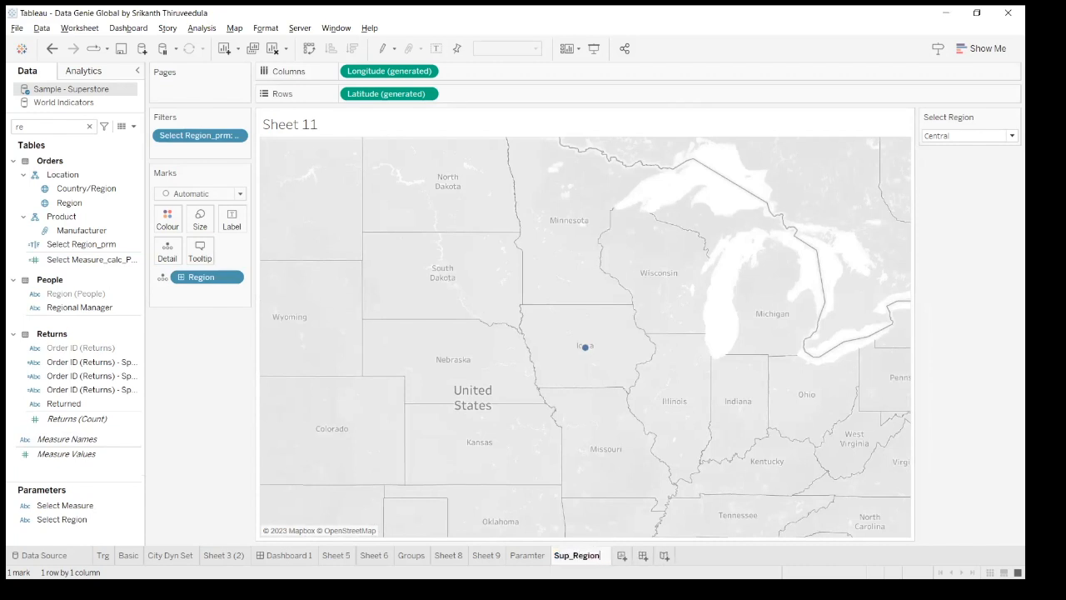
{"action": "left_click", "coordinate": [622, 555]}
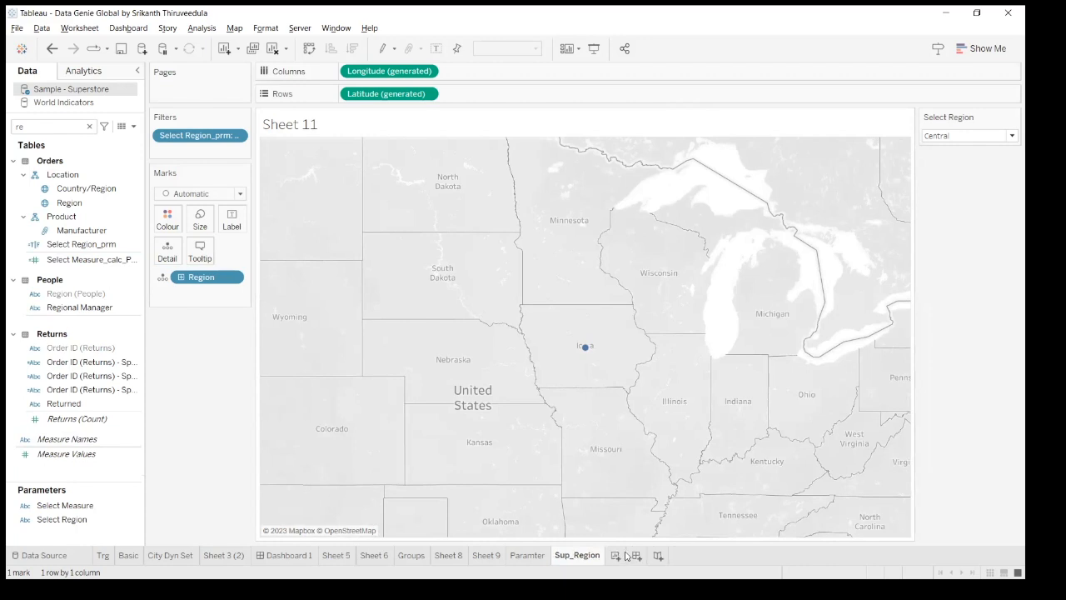
{"action": "double_click", "coordinate": [626, 556]}
{"action": "type", "text": "World_Region"}
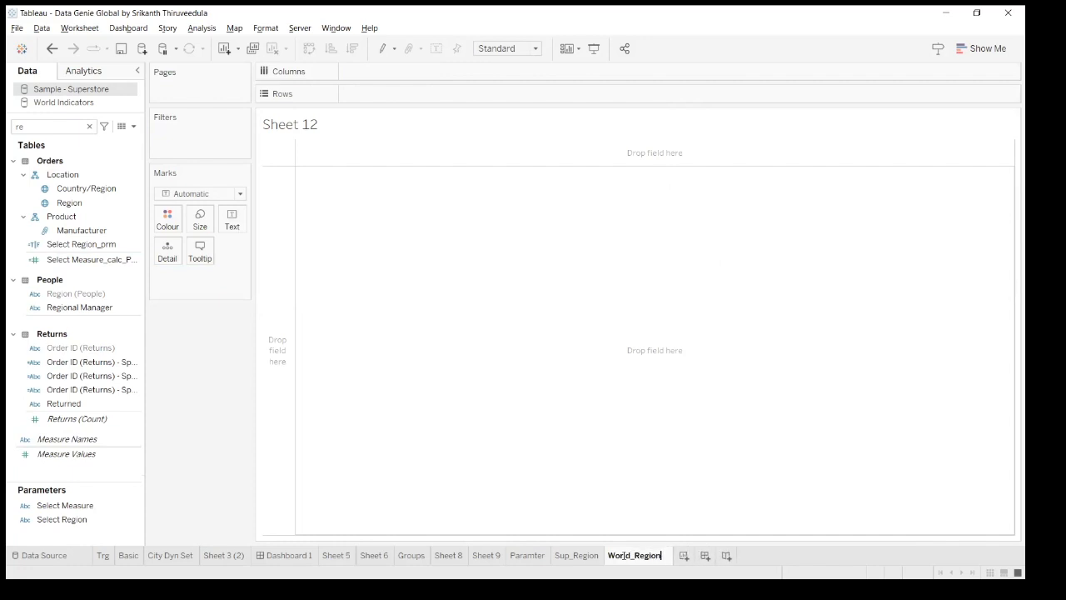
{"action": "key", "text": "Return"}
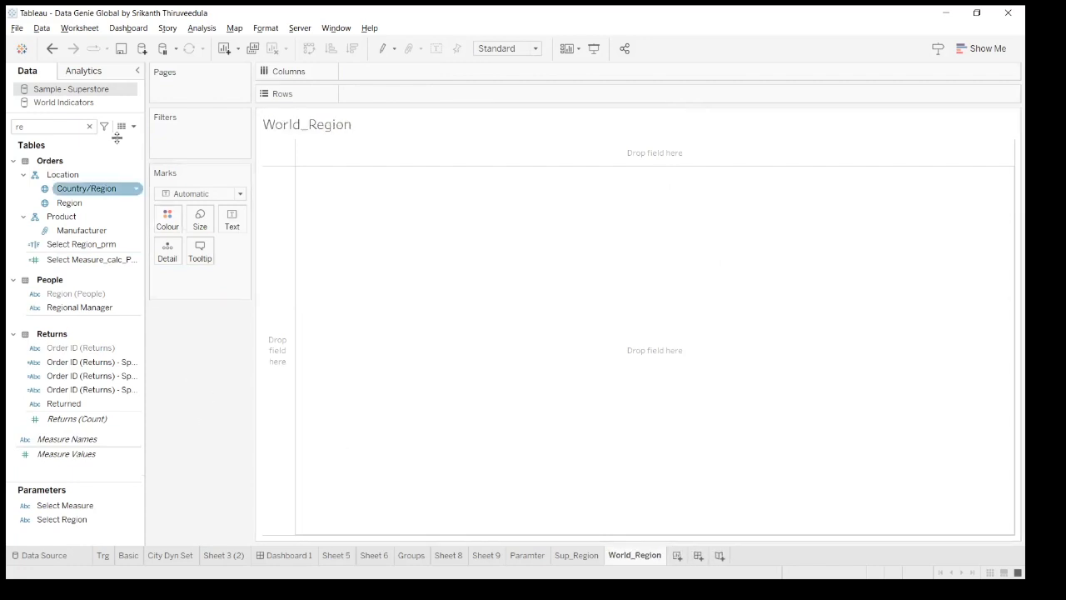
Step: Switch to the World Indicators data source and place its Region field on Rows
{"action": "left_click", "coordinate": [96, 104]}
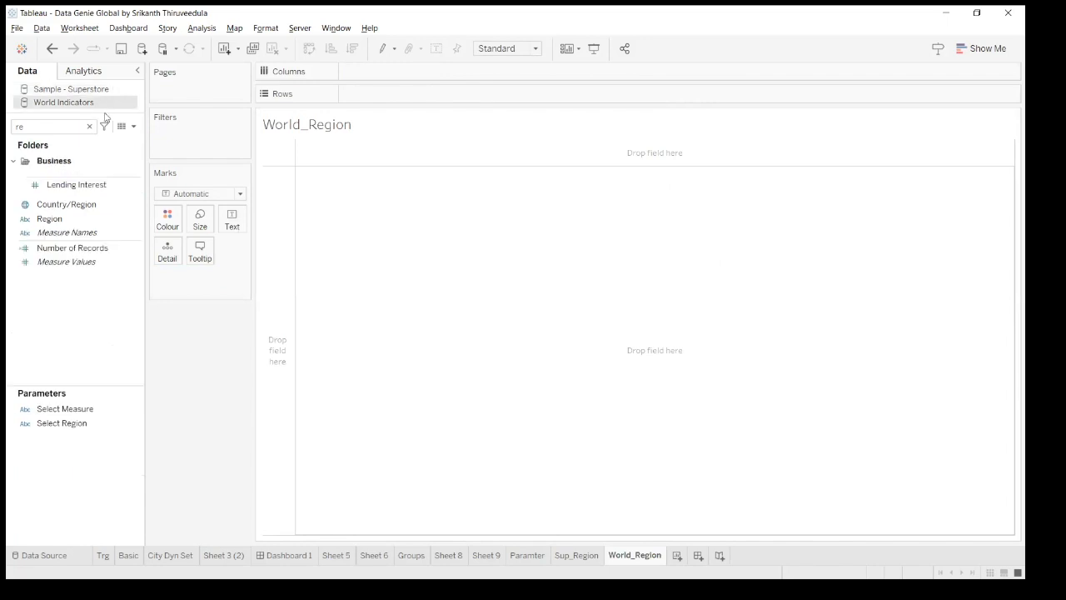
{"action": "left_click", "coordinate": [70, 222]}
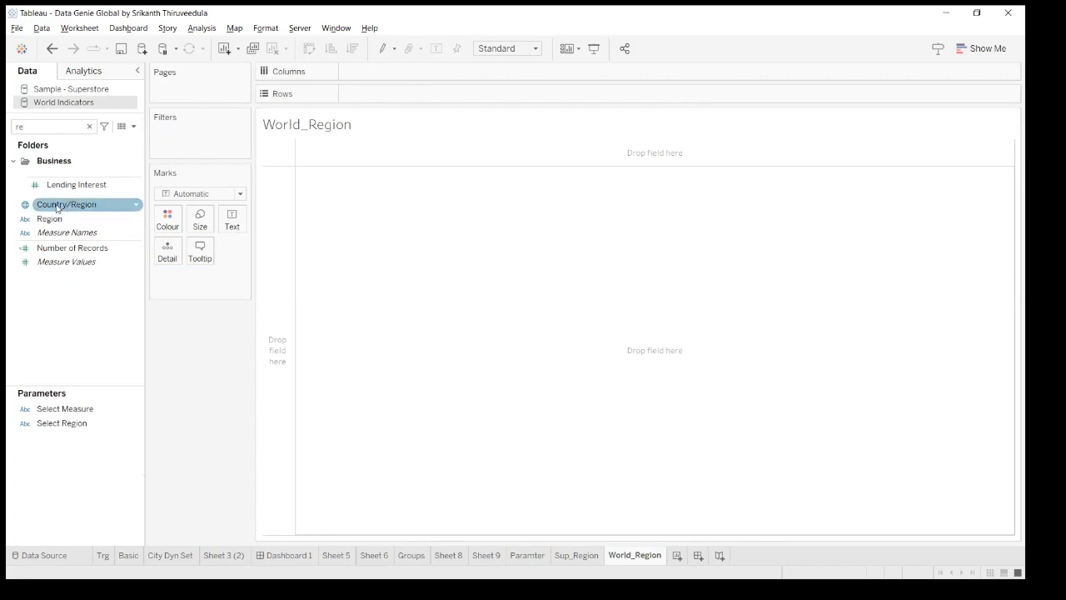
{"action": "left_click", "coordinate": [60, 221]}
{"action": "left_click_drag", "start_coordinate": [60, 223], "coordinate": [385, 93]}
Step: Search the World Indicators fields for sa and add Internet Usage as the text values of the region table
{"action": "left_click", "coordinate": [89, 126]}
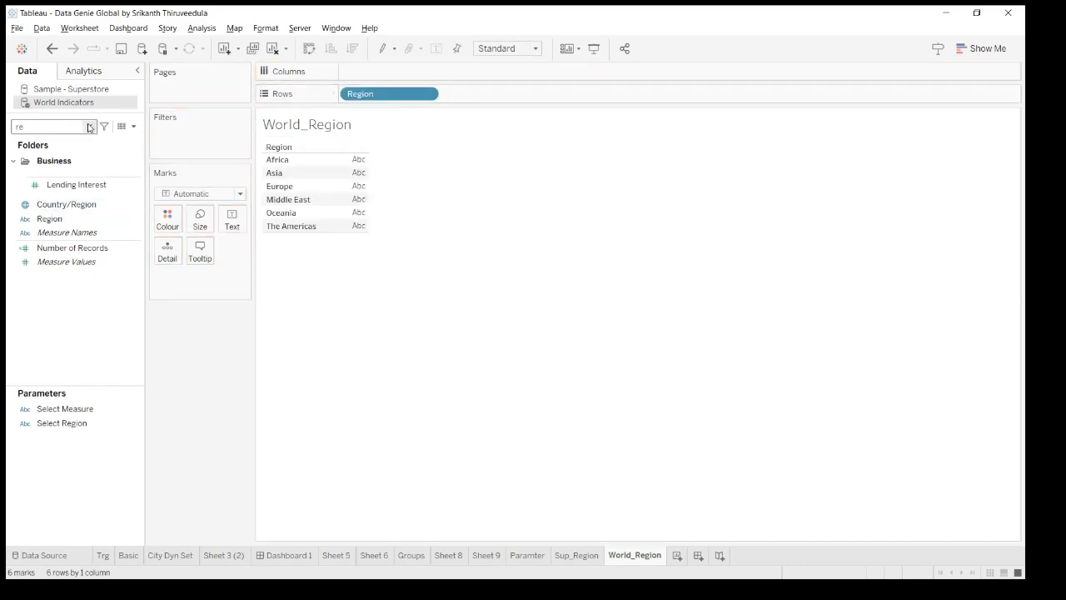
{"action": "type", "text": "sa"}
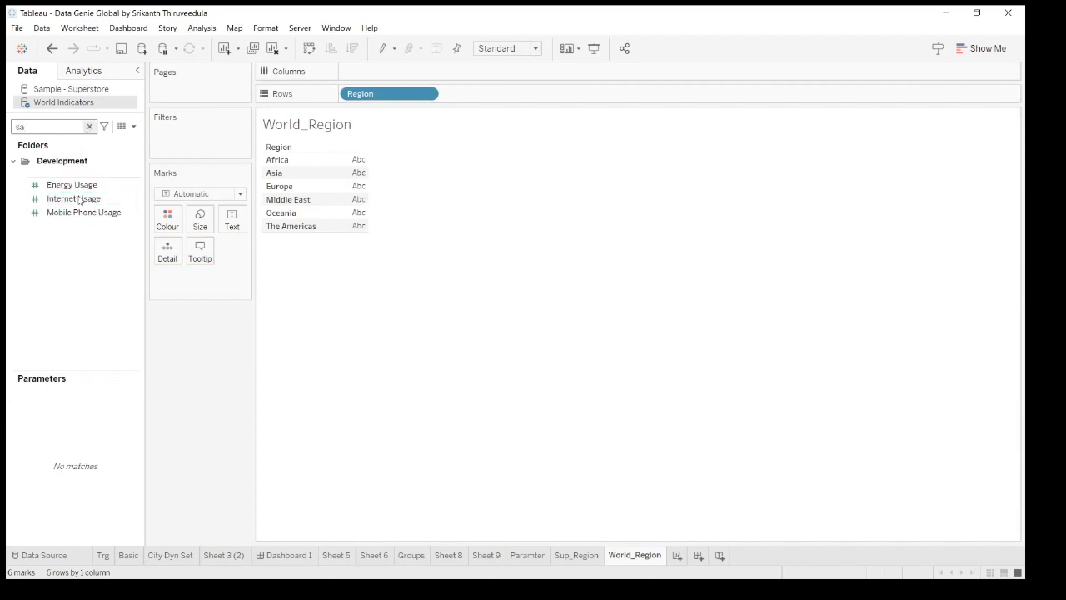
{"action": "left_click_drag", "start_coordinate": [80, 199], "coordinate": [362, 185]}
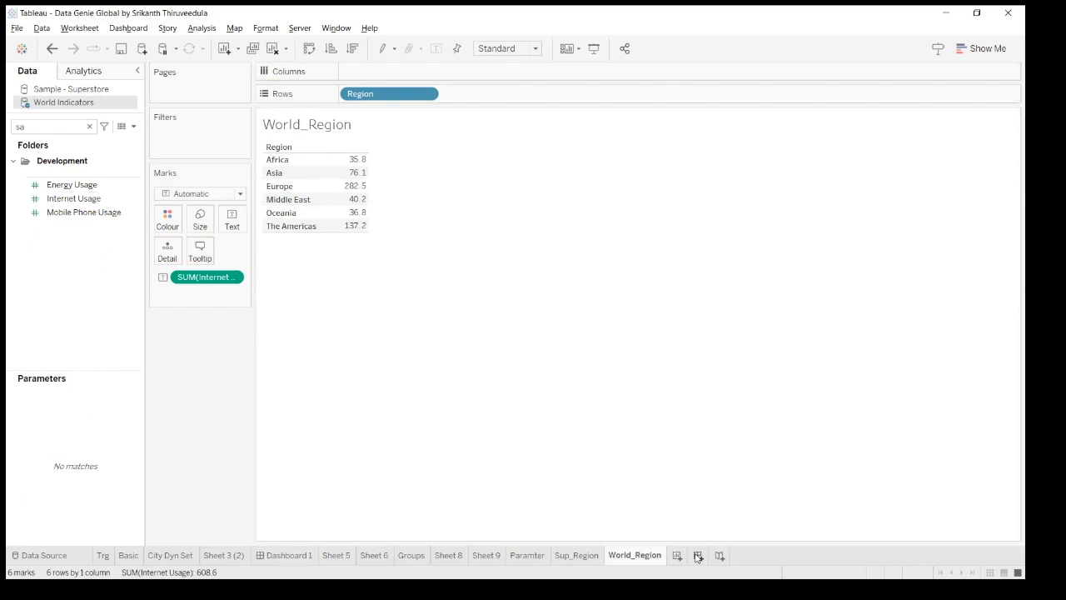
Step: Clear the field search and show the Select Region parameter control on the World_Region sheet
{"action": "left_click", "coordinate": [89, 125]}
{"action": "left_click", "coordinate": [103, 426]}
{"action": "left_click", "coordinate": [100, 452]}
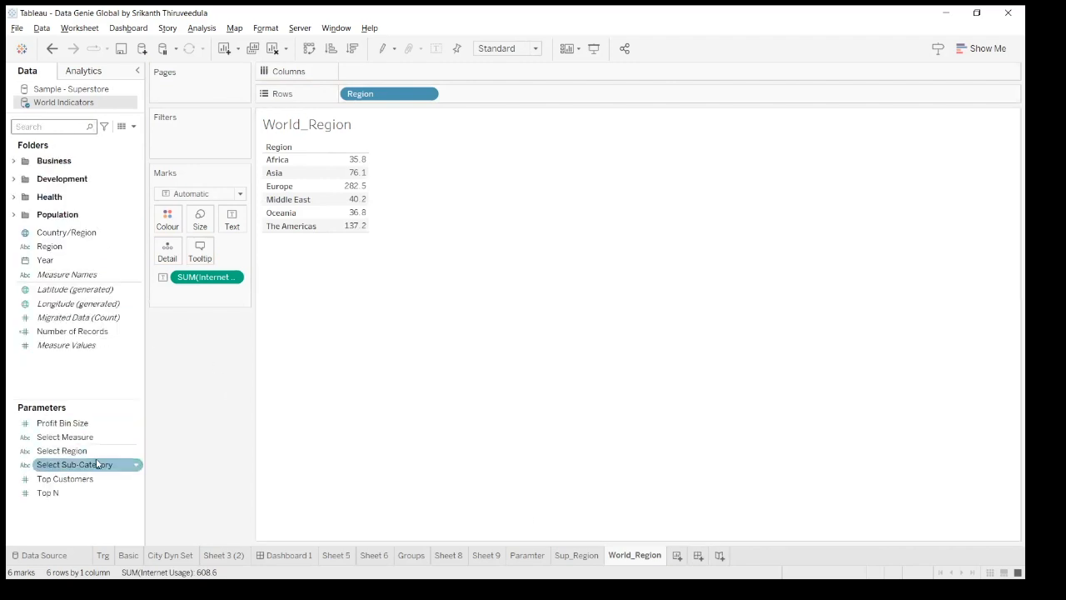
{"action": "right_click", "coordinate": [96, 454]}
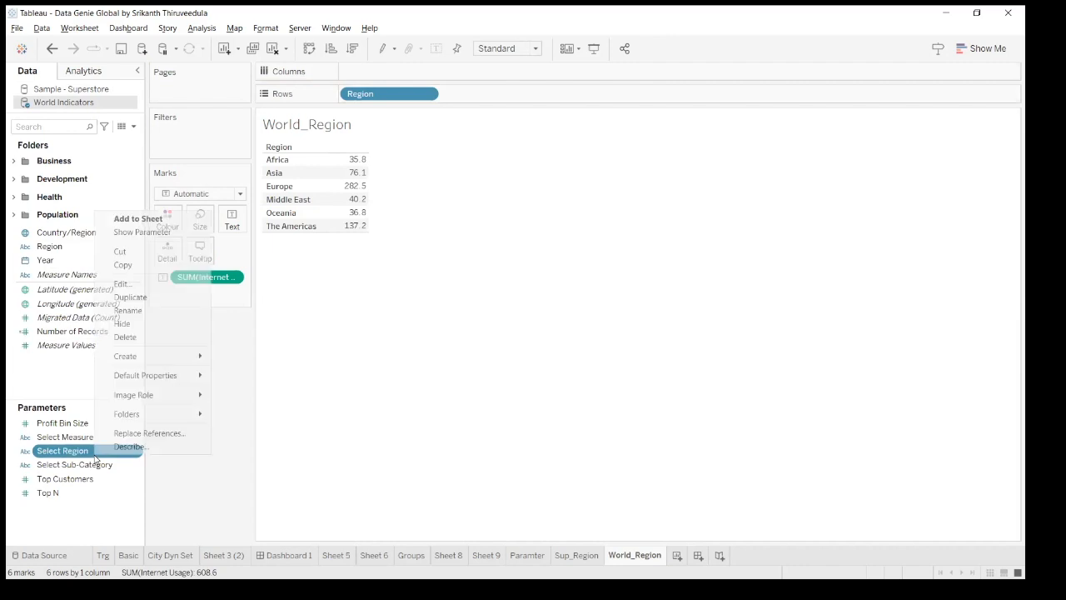
{"action": "left_click", "coordinate": [164, 234]}
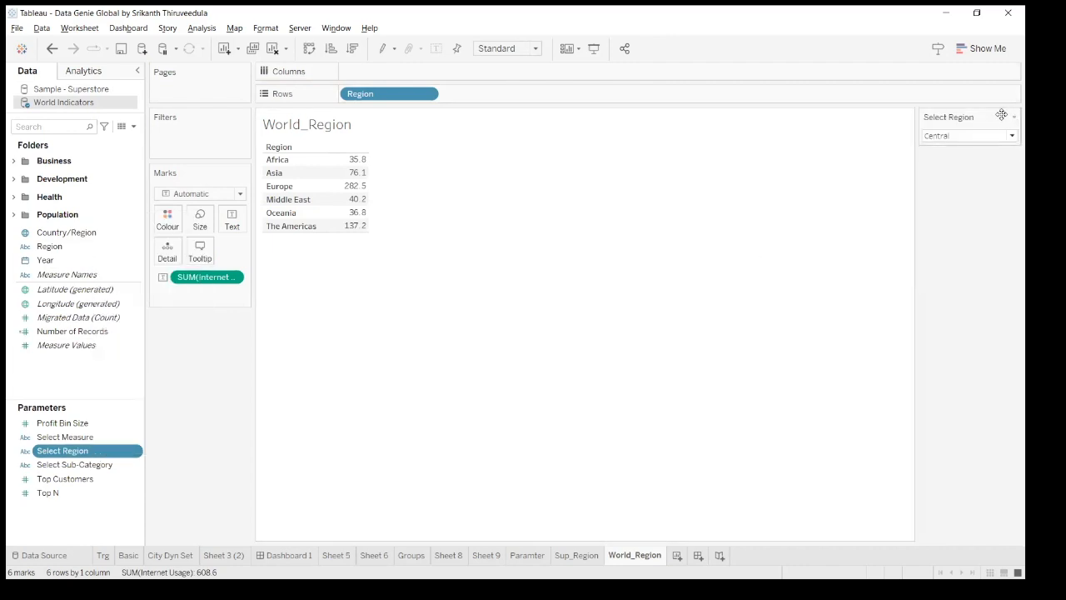
Step: Add Africa, Asia, Europe and All to the Select Region parameter's list of allowable values
{"action": "left_click", "coordinate": [1012, 118]}
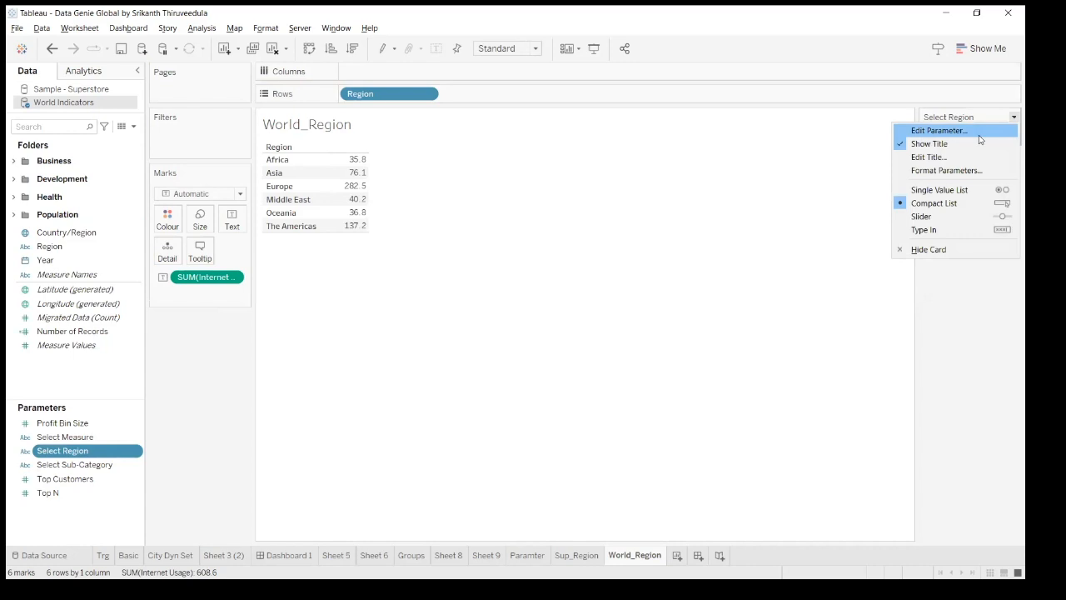
{"action": "left_click", "coordinate": [884, 242]}
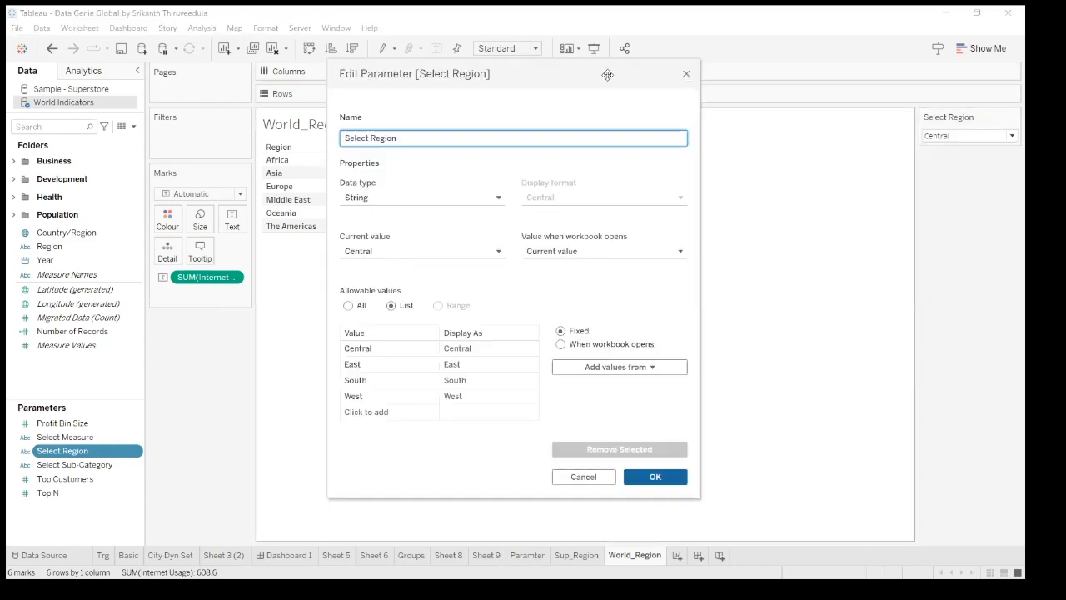
{"action": "left_click_drag", "start_coordinate": [608, 75], "coordinate": [798, 81]}
{"action": "double_click", "coordinate": [583, 407]}
{"action": "left_click", "coordinate": [580, 418]}
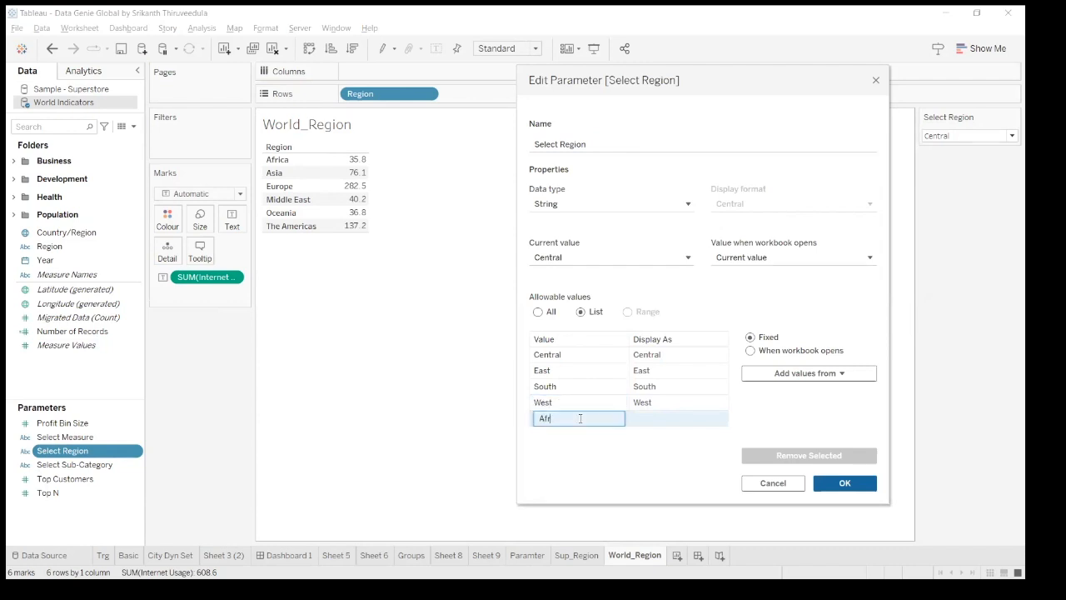
{"action": "key", "text": "Return"}
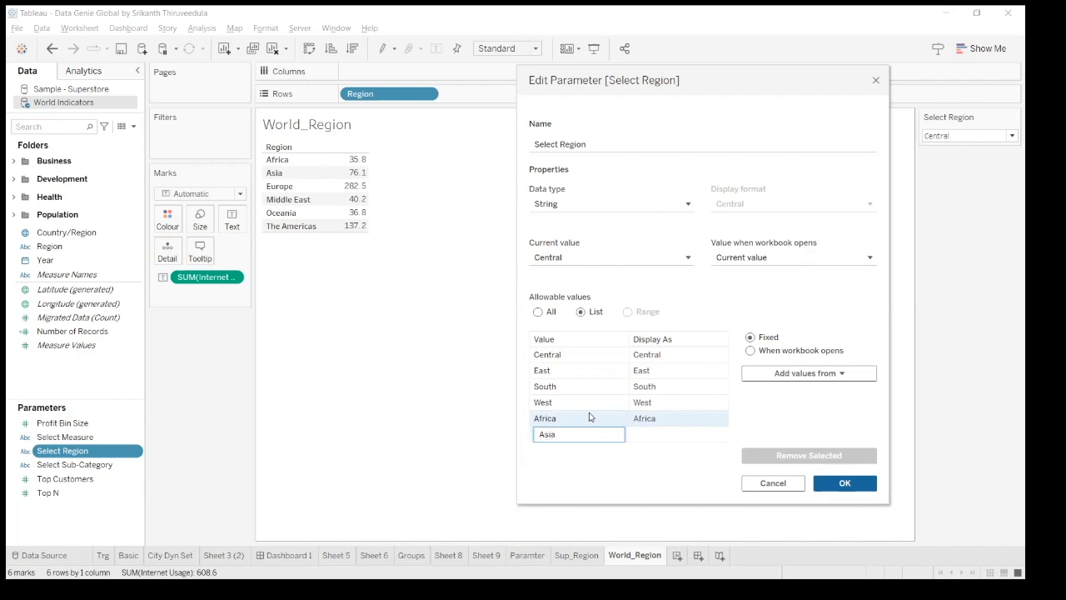
{"action": "key", "text": "Return"}
{"action": "type", "text": "Eur"}
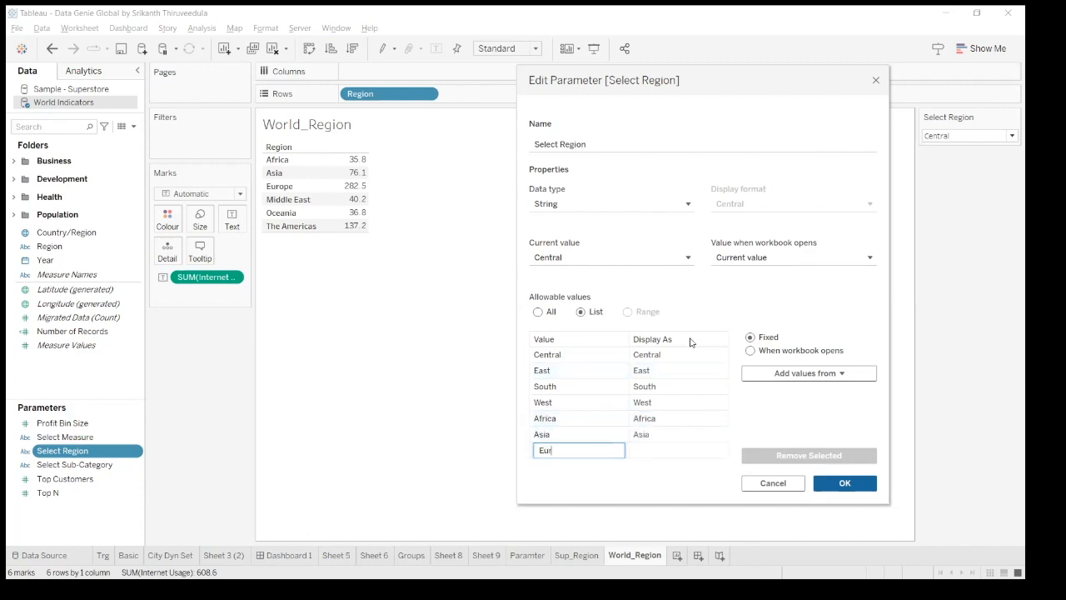
{"action": "type", "text": "ope"}
{"action": "key", "text": "Return"}
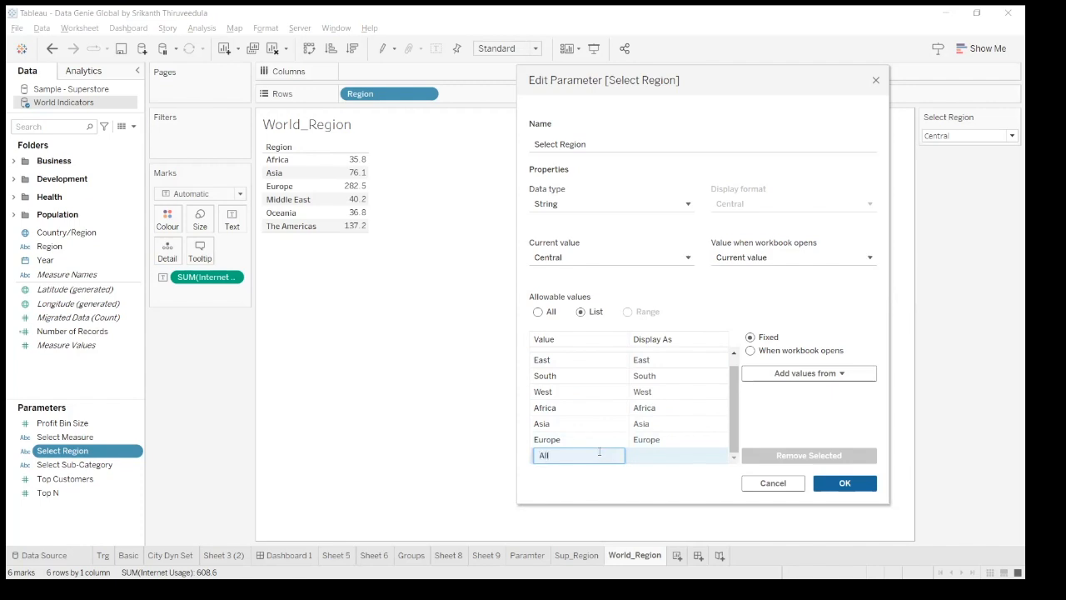
{"action": "key", "text": "Return"}
{"action": "key", "text": "Escape"}
{"action": "key", "text": "Return"}
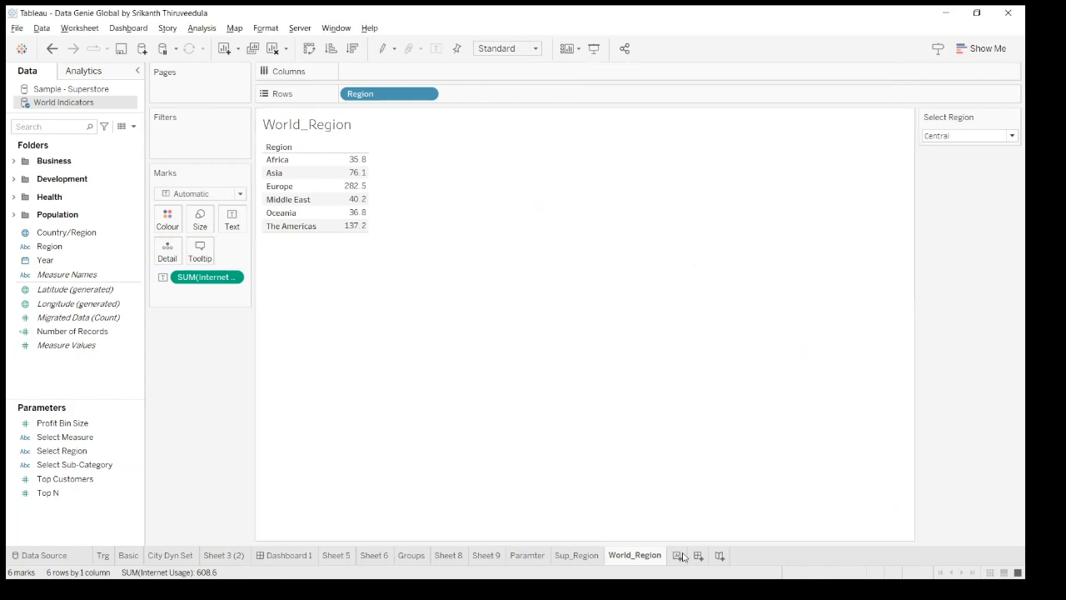
Step: Create a new dashboard with Sup_Region and World_Region side by side, and fit World_Region to the entire view
{"action": "left_click", "coordinate": [699, 556]}
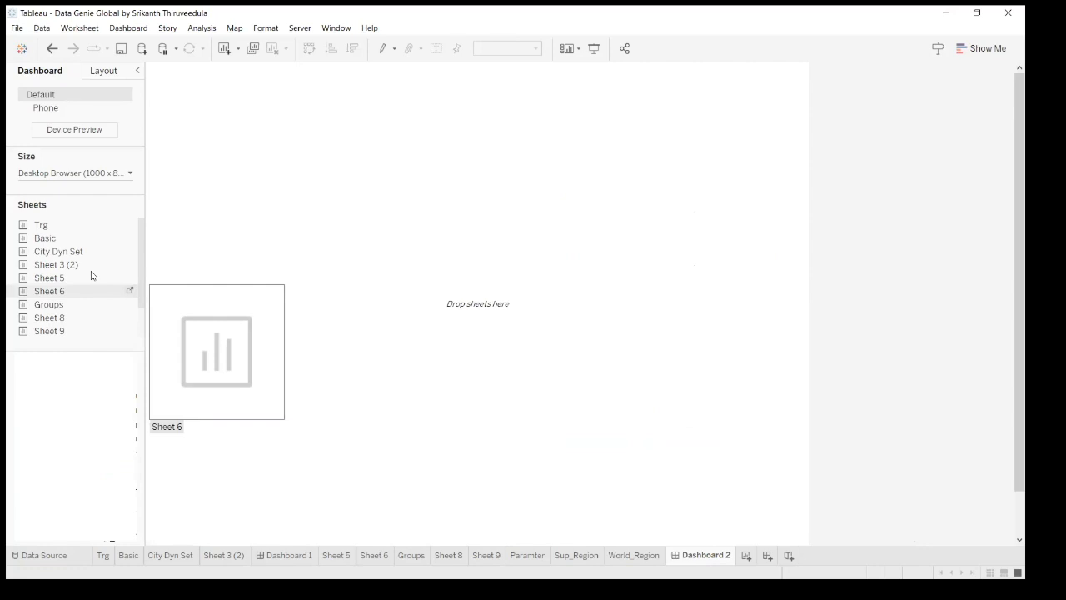
{"action": "scroll", "coordinate": [89, 317], "scroll_direction": "down", "scroll_amount": 1}
{"action": "mouse_move", "coordinate": [88, 320]}
{"action": "left_mouse_down"}
{"action": "mouse_move", "coordinate": [245, 253]}
{"action": "mouse_move", "coordinate": [202, 295]}
{"action": "mouse_move", "coordinate": [47, 343]}
{"action": "mouse_move", "coordinate": [50, 333]}
{"action": "mouse_move", "coordinate": [421, 324]}
{"action": "mouse_move", "coordinate": [722, 289]}
{"action": "mouse_move", "coordinate": [697, 289]}
{"action": "left_mouse_up"}
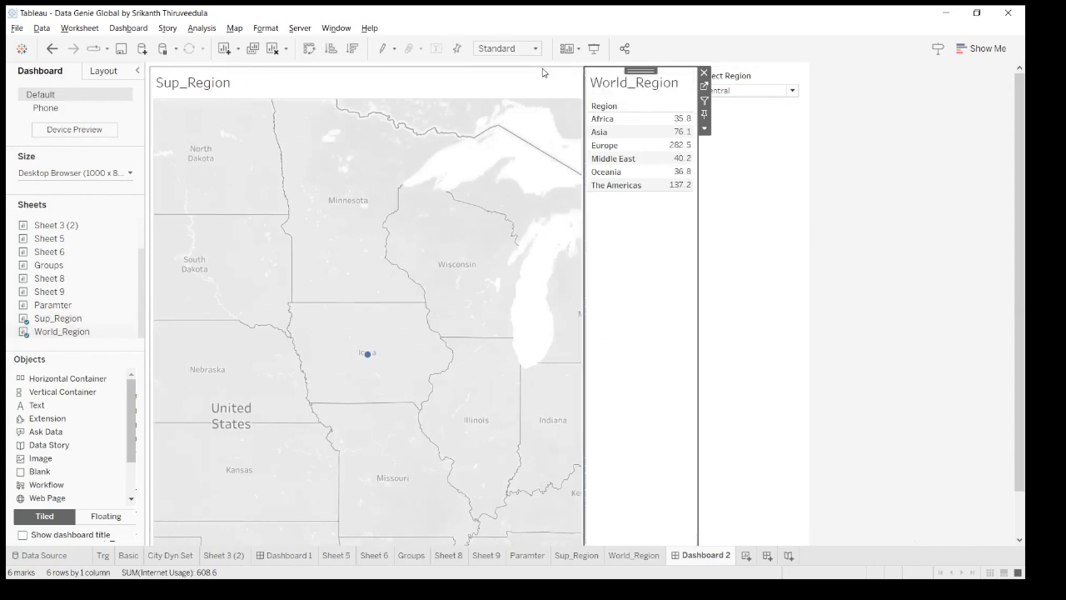
{"action": "left_click", "coordinate": [534, 52]}
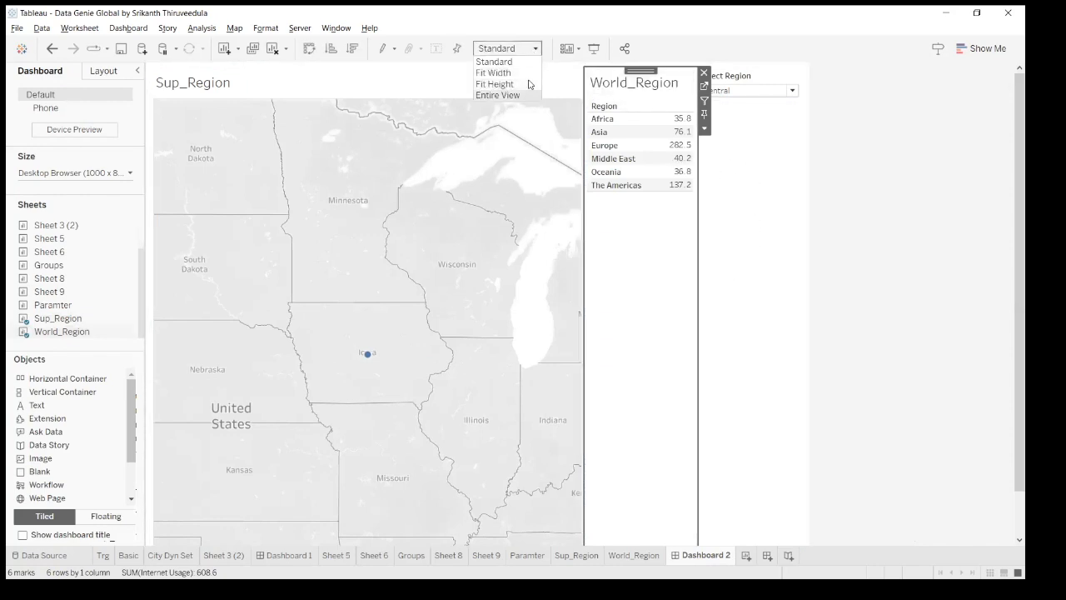
{"action": "left_click", "coordinate": [528, 84]}
Step: Make the Select Region control floating and place it beside the Sup_Region title above the map
{"action": "left_click", "coordinate": [752, 251]}
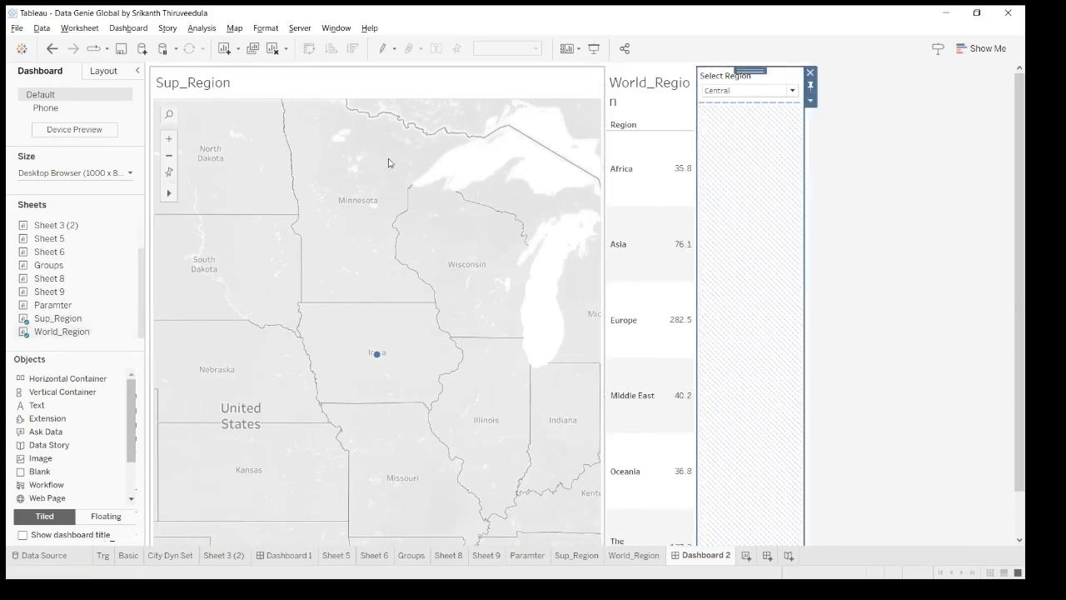
{"action": "left_click", "coordinate": [809, 100]}
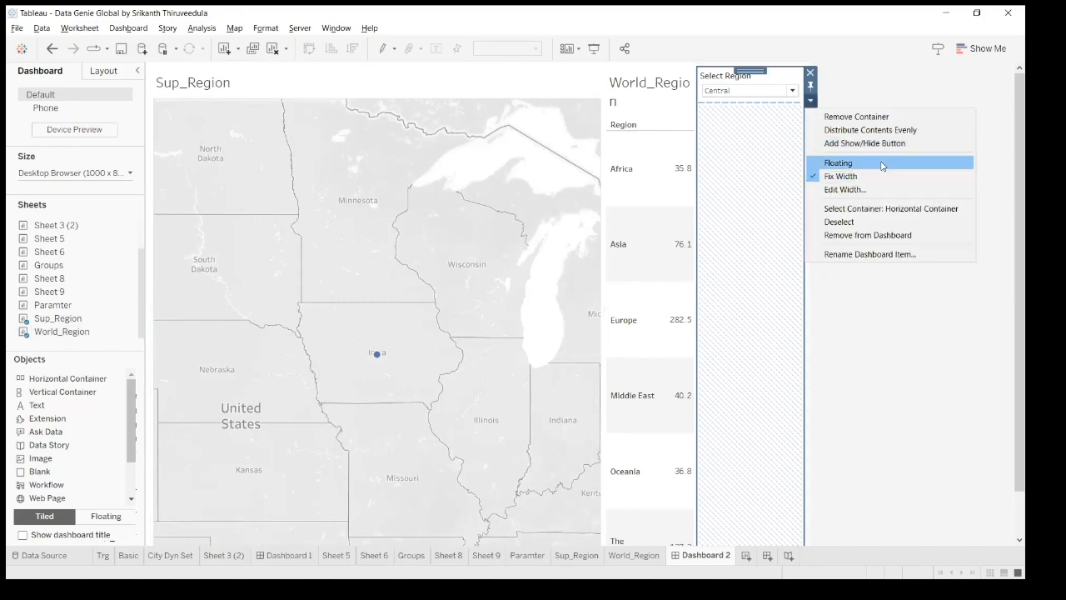
{"action": "left_click", "coordinate": [867, 168]}
{"action": "left_click_drag", "start_coordinate": [748, 243], "coordinate": [749, 149]}
{"action": "left_click_drag", "start_coordinate": [745, 79], "coordinate": [549, 70]}
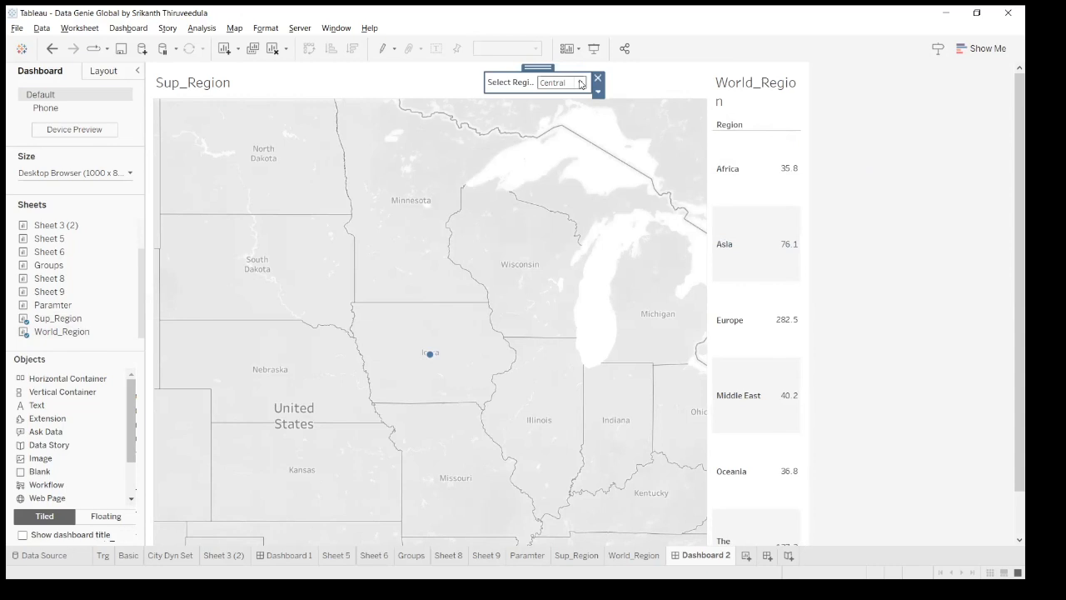
Step: Set Select Region to Africa on the dashboard and widen the World_Region table
{"action": "left_click", "coordinate": [581, 84]}
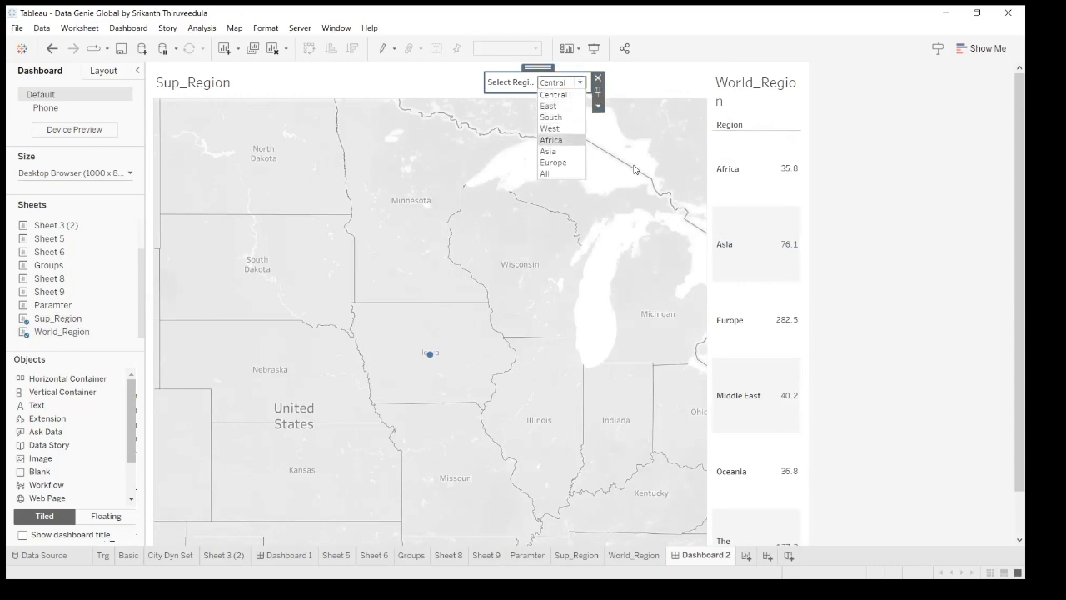
{"action": "key", "text": "Return"}
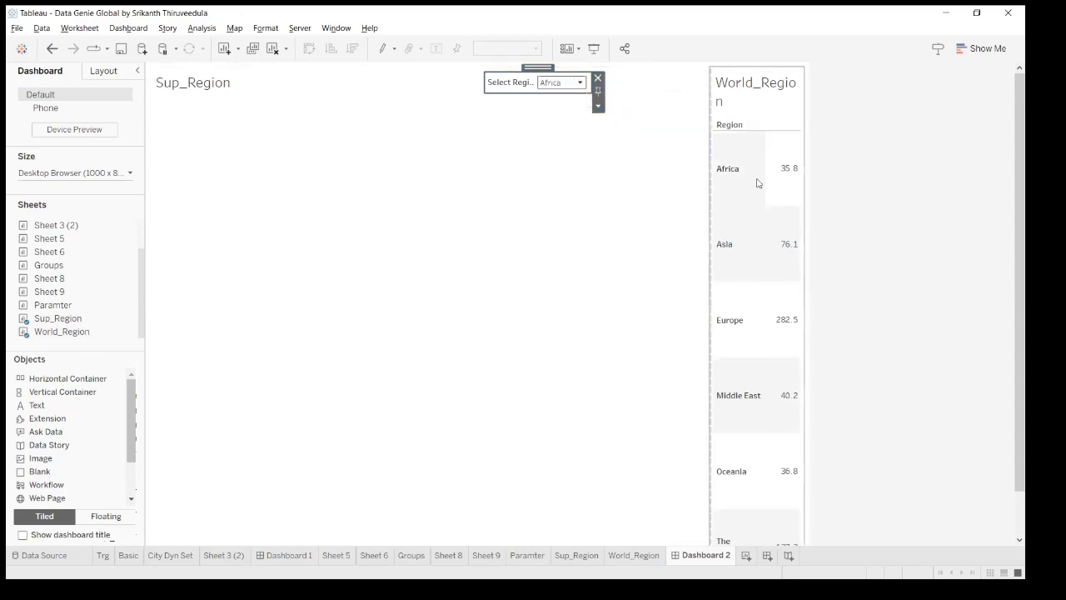
{"action": "left_click", "coordinate": [584, 148]}
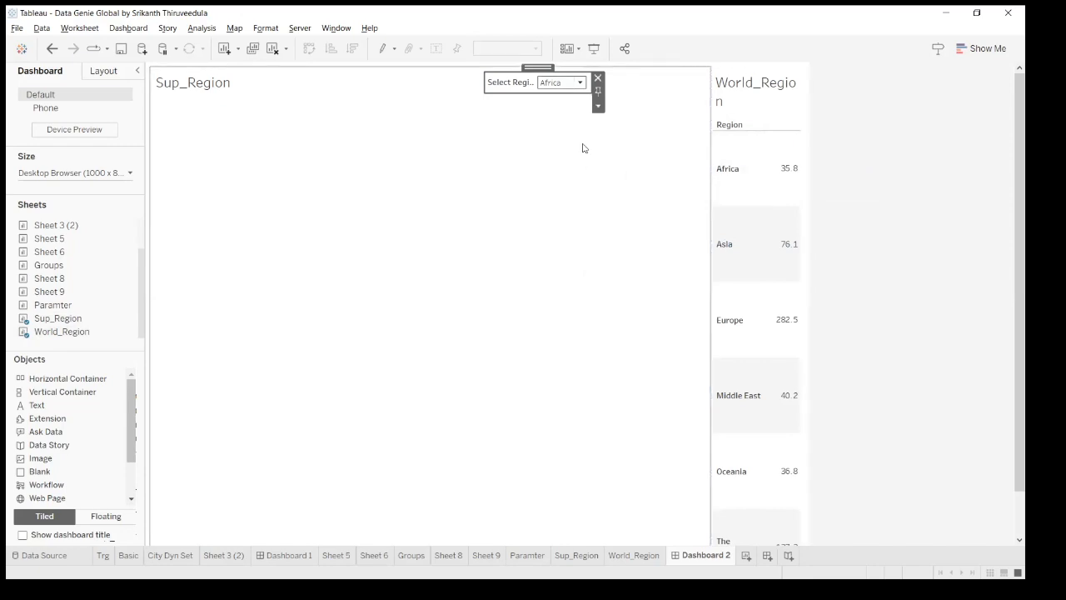
{"action": "left_click", "coordinate": [743, 148]}
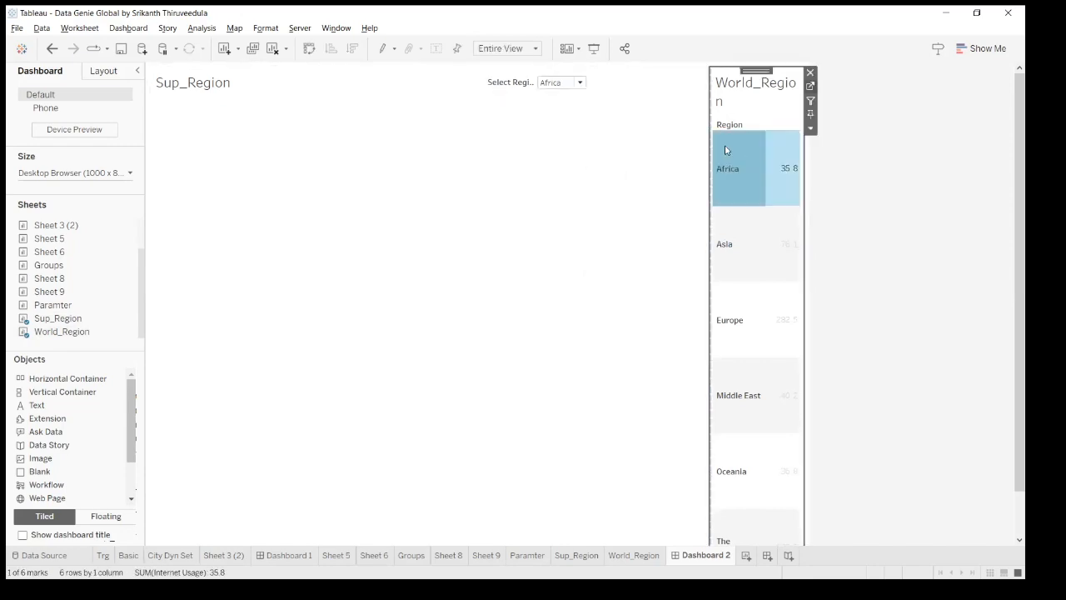
{"action": "left_click_drag", "start_coordinate": [709, 155], "coordinate": [656, 142]}
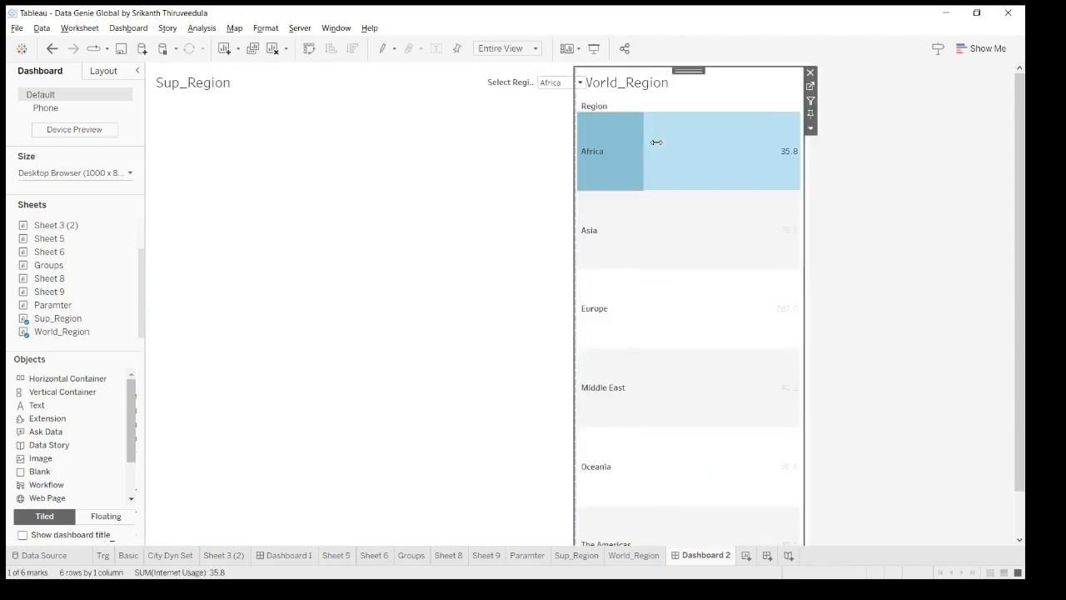
Step: Start a calculated field on the World_Region sheet with the formula [Select Region]=[Region]
{"action": "key", "text": "ctrl+shift+Tab"}
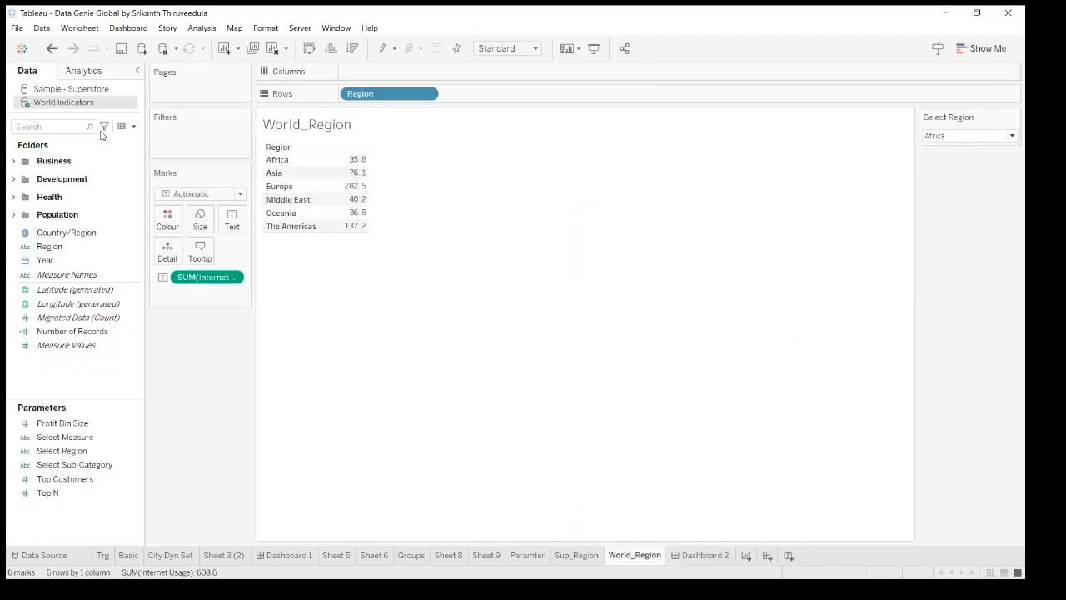
{"action": "left_click", "coordinate": [134, 126]}
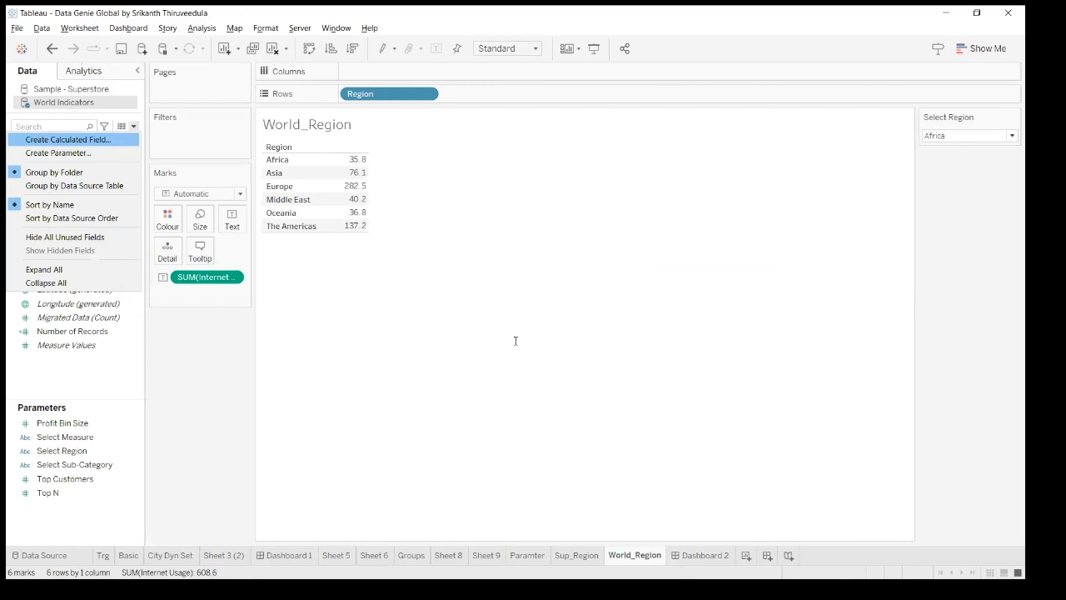
{"action": "key", "text": "Return"}
{"action": "type", "text": "se"}
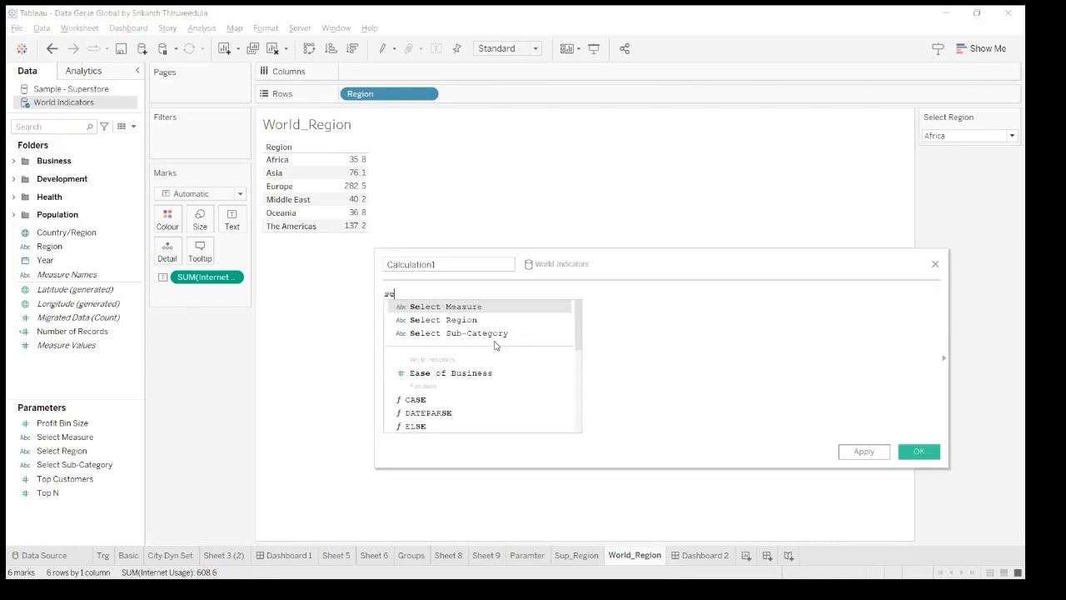
{"action": "type", "text": "l"}
{"action": "key", "text": "Down"}
{"action": "key", "text": "Return"}
{"action": "type", "text": "="}
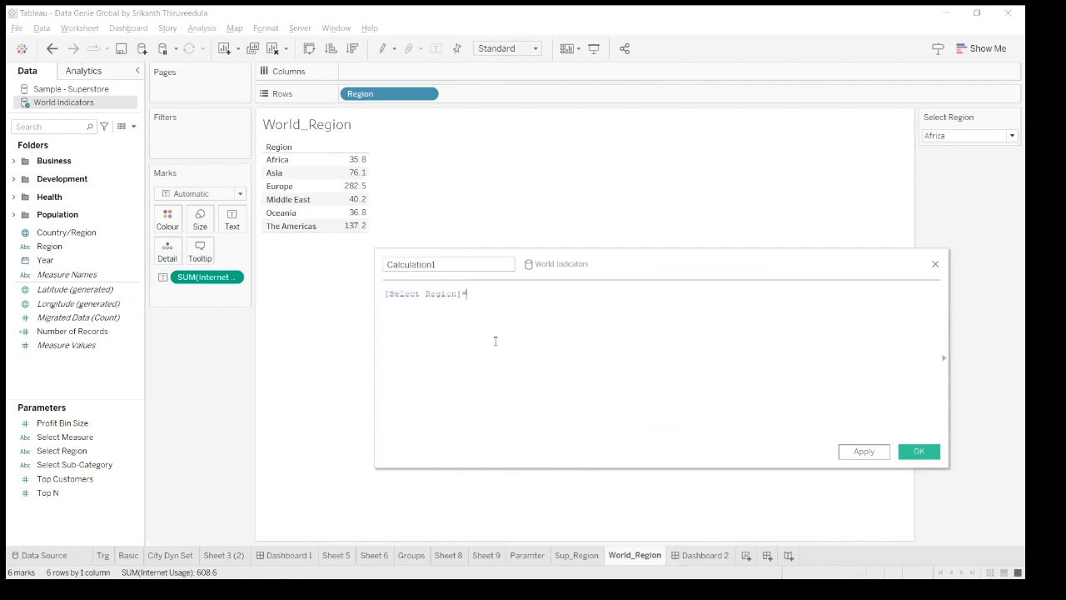
{"action": "type", "text": "re"}
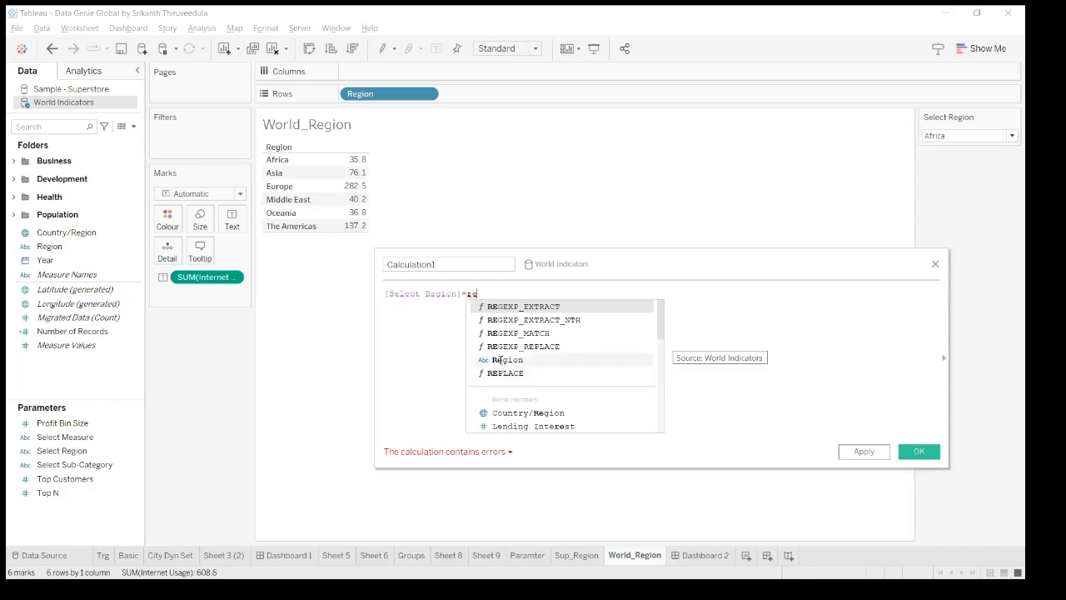
{"action": "left_click", "coordinate": [500, 364]}
Step: Name the calculated field World Region_prm and save it
{"action": "double_click", "coordinate": [407, 264]}
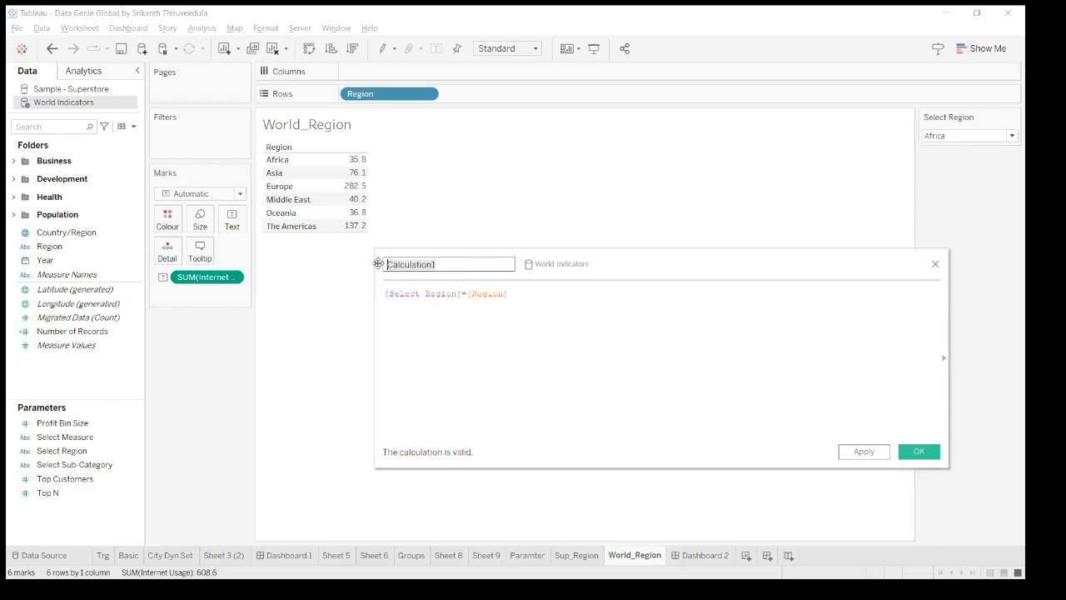
{"action": "type", "text": "World Region_prm"}
{"action": "left_click", "coordinate": [865, 452]}
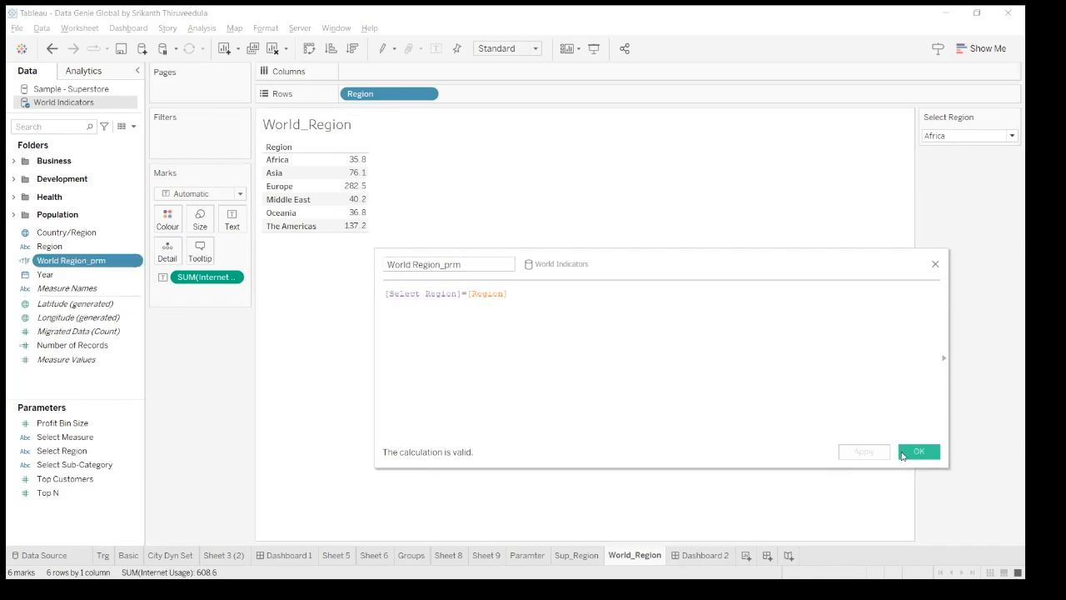
{"action": "left_click", "coordinate": [917, 452]}
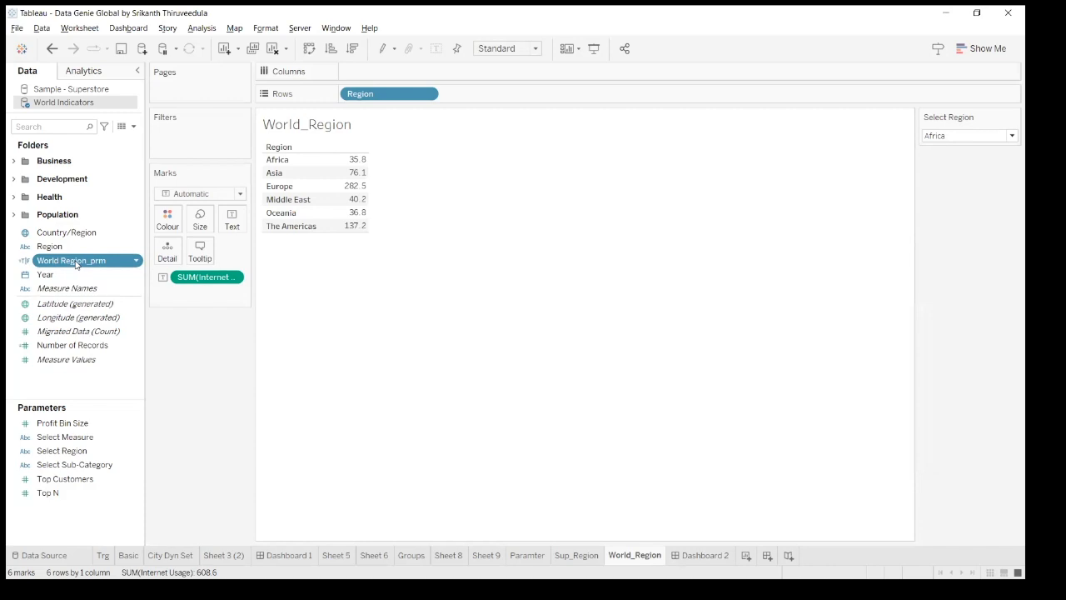
Step: Filter the World_Region table by World Region_prm, keeping only True
{"action": "left_click_drag", "start_coordinate": [220, 152], "coordinate": [210, 166]}
{"action": "left_click", "coordinate": [391, 209]}
{"action": "left_click", "coordinate": [620, 460]}
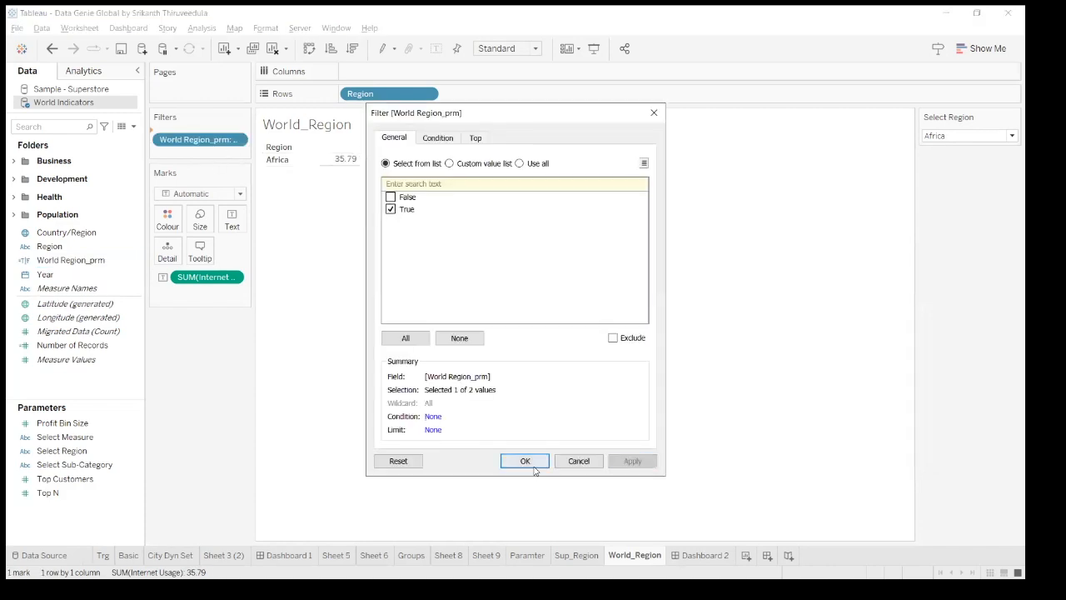
{"action": "left_click", "coordinate": [533, 463]}
Step: Return to Dashboard 2 and set Select Region to Central
{"action": "left_click", "coordinate": [705, 554]}
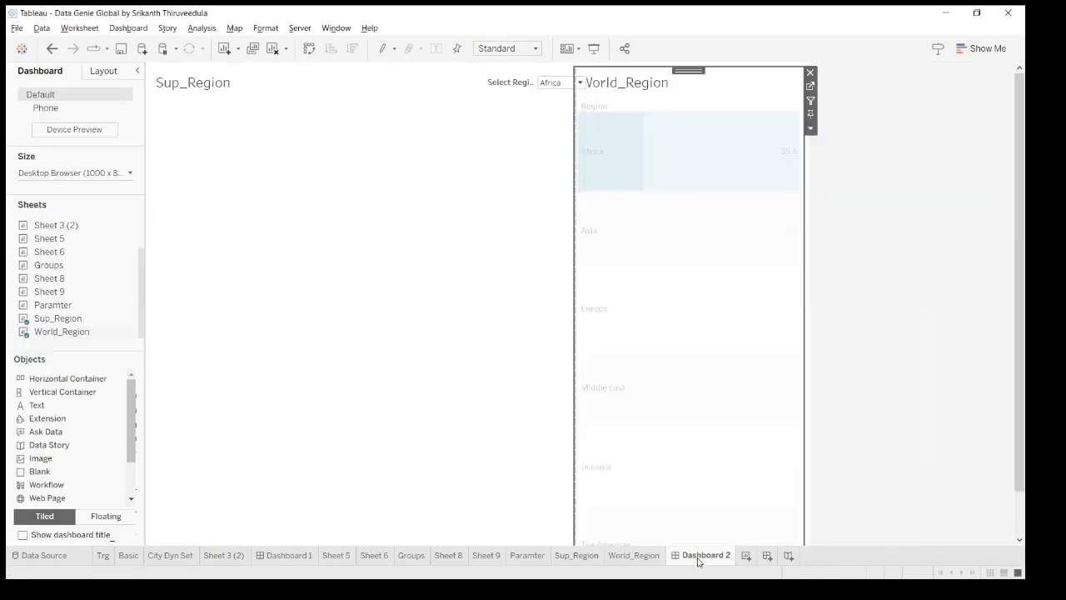
{"action": "left_click", "coordinate": [549, 83]}
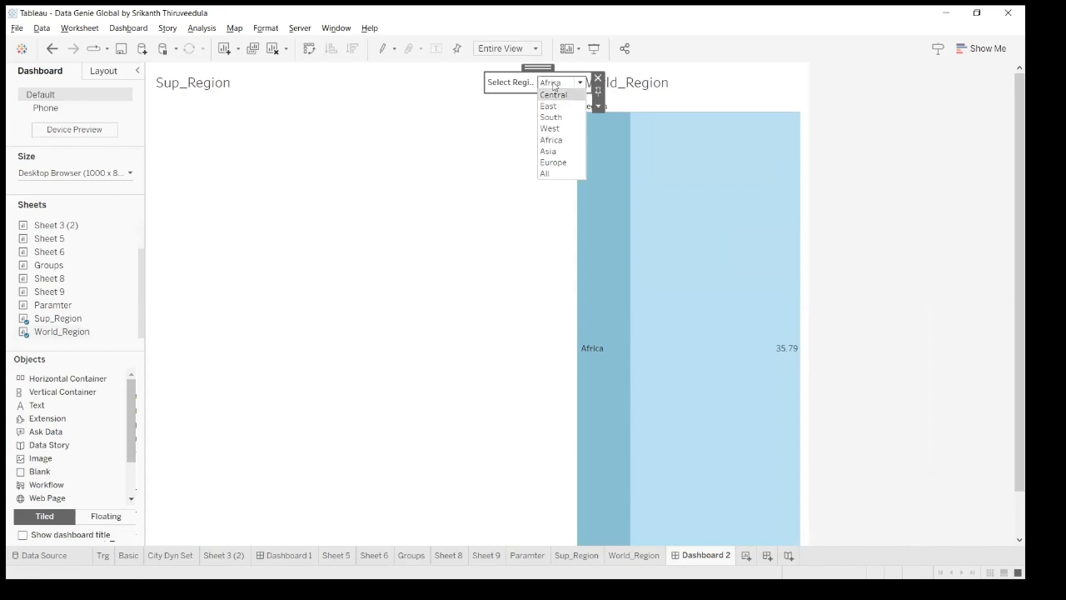
{"action": "left_click", "coordinate": [553, 92]}
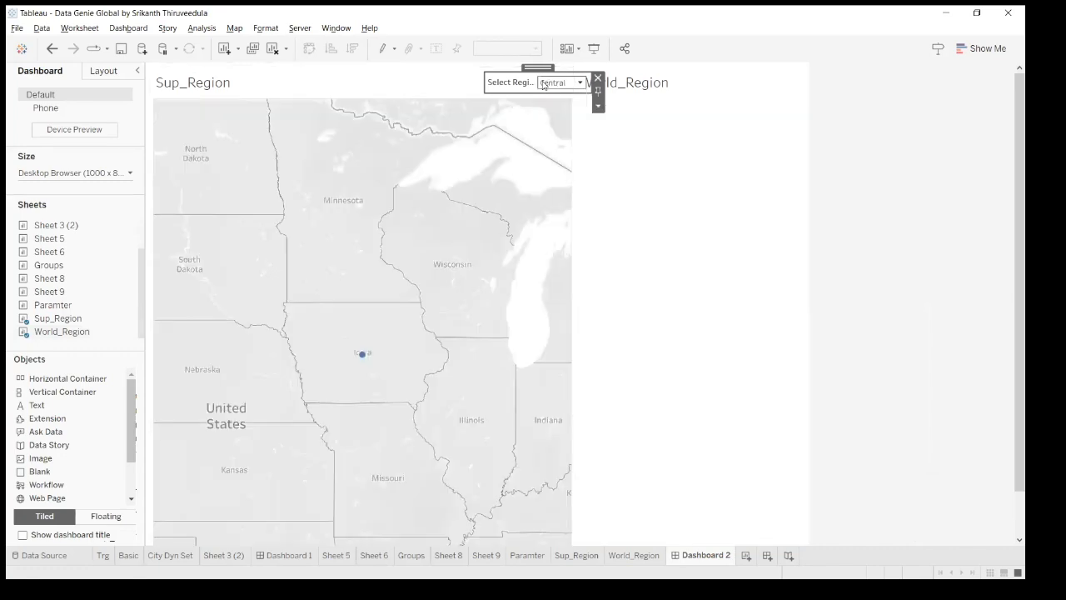
Step: Review the options offered by the Select Region parameter on Dashboard 2, from Central through All
{"action": "left_click", "coordinate": [543, 84]}
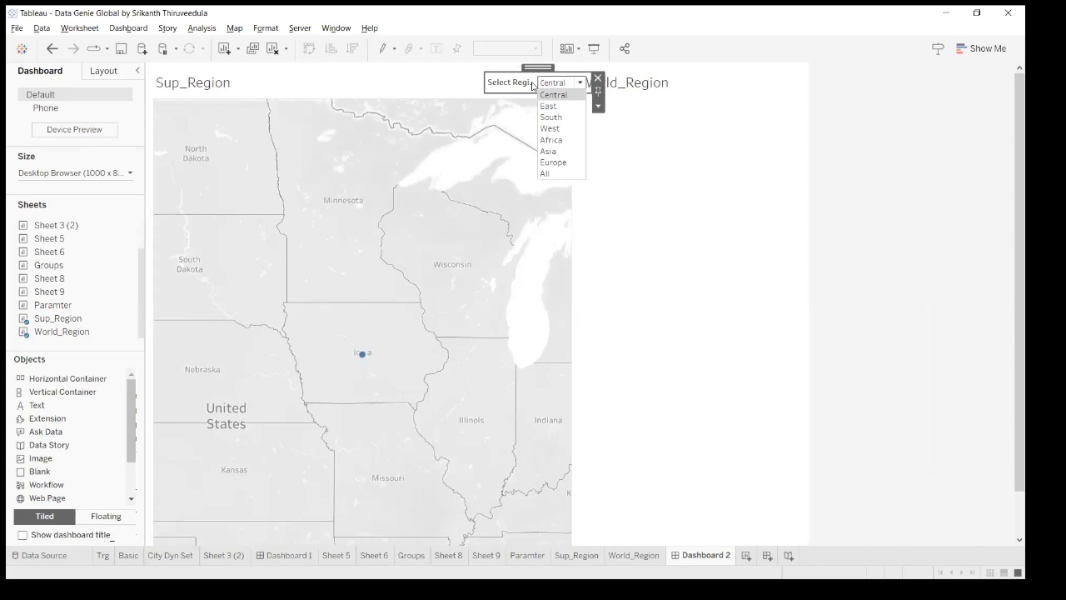
{"action": "key", "text": "Down"}
{"action": "key", "text": "Down"}
{"action": "key", "text": "Down"}
{"action": "key", "text": "Down"}
{"action": "key", "text": "Down"}
{"action": "key", "text": "Down"}
{"action": "key", "text": "Down"}
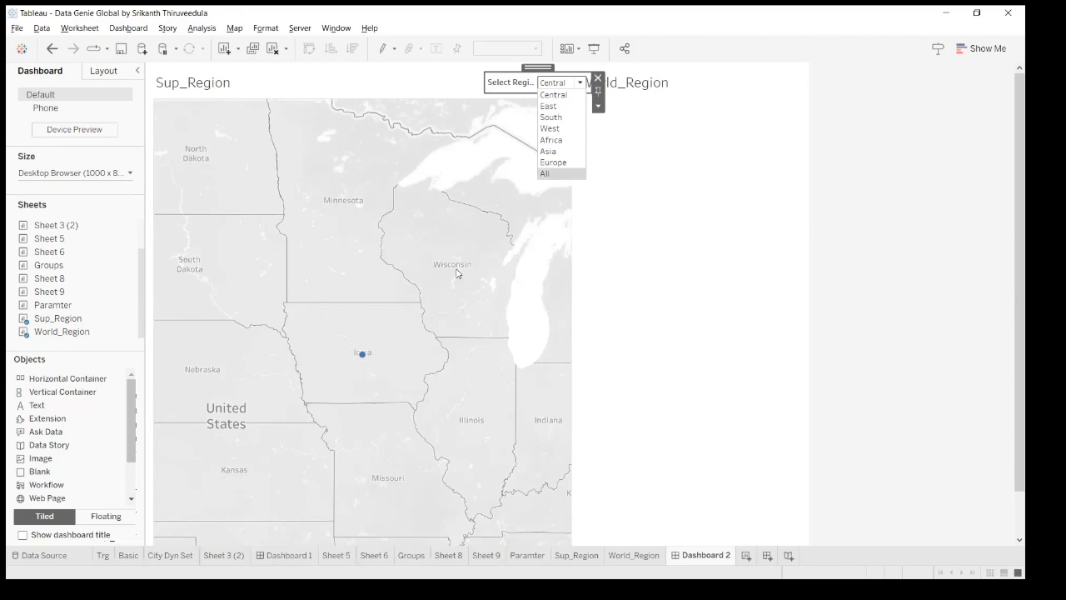
{"action": "key", "text": "Up"}
{"action": "key", "text": "Up"}
{"action": "key", "text": "Up"}
{"action": "key", "text": "Up"}
{"action": "key", "text": "Up"}
{"action": "key", "text": "Up"}
Step: On the Sup_Region sheet, search the fields for prm and extend the Select Region_prm formula to [Select Region]=[Region] OR [Select Region]='All'
{"action": "left_click", "coordinate": [576, 555]}
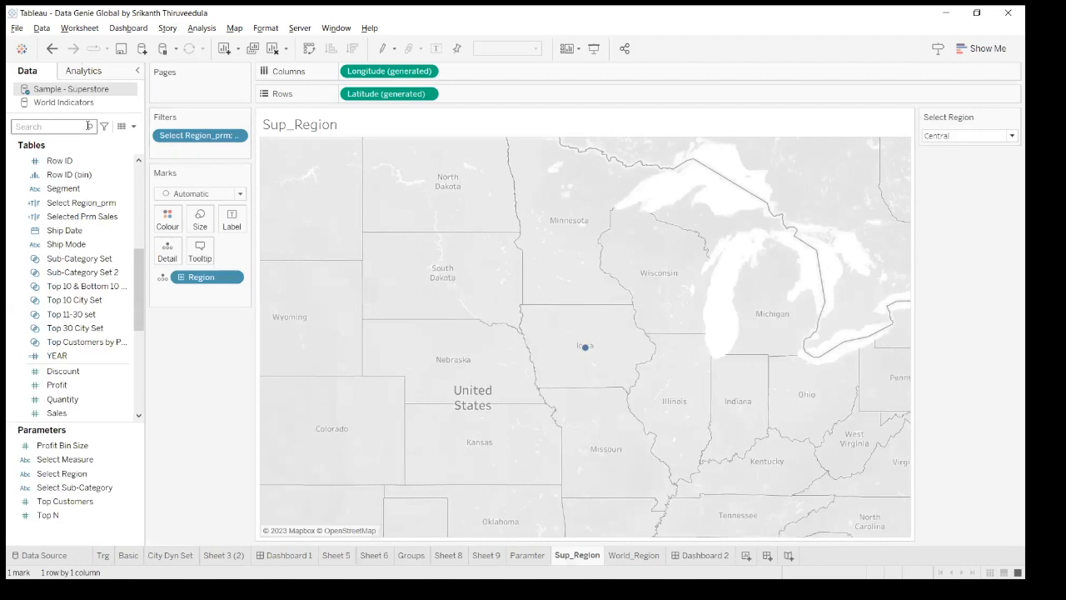
{"action": "left_click", "coordinate": [83, 125]}
{"action": "type", "text": "prm"}
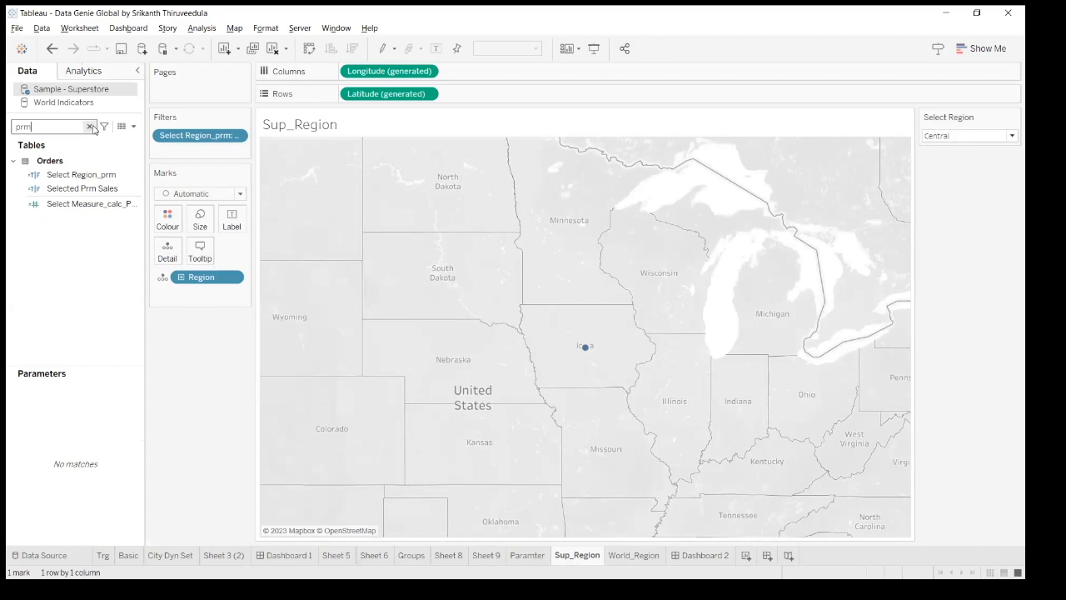
{"action": "left_click", "coordinate": [110, 176]}
{"action": "right_click", "coordinate": [110, 176]}
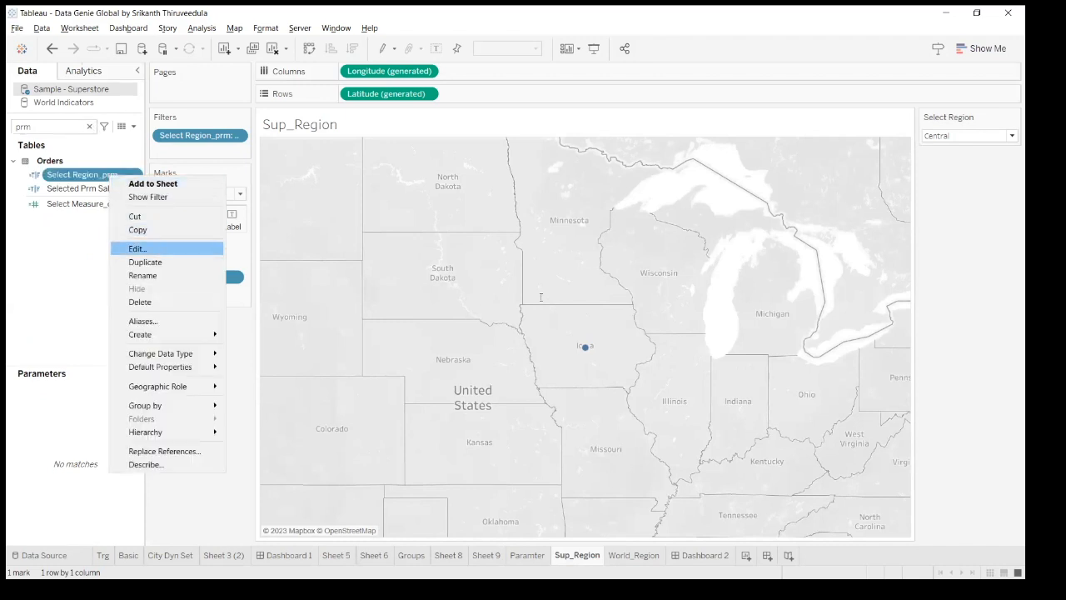
{"action": "key", "text": "Return"}
{"action": "type", "text": "or"}
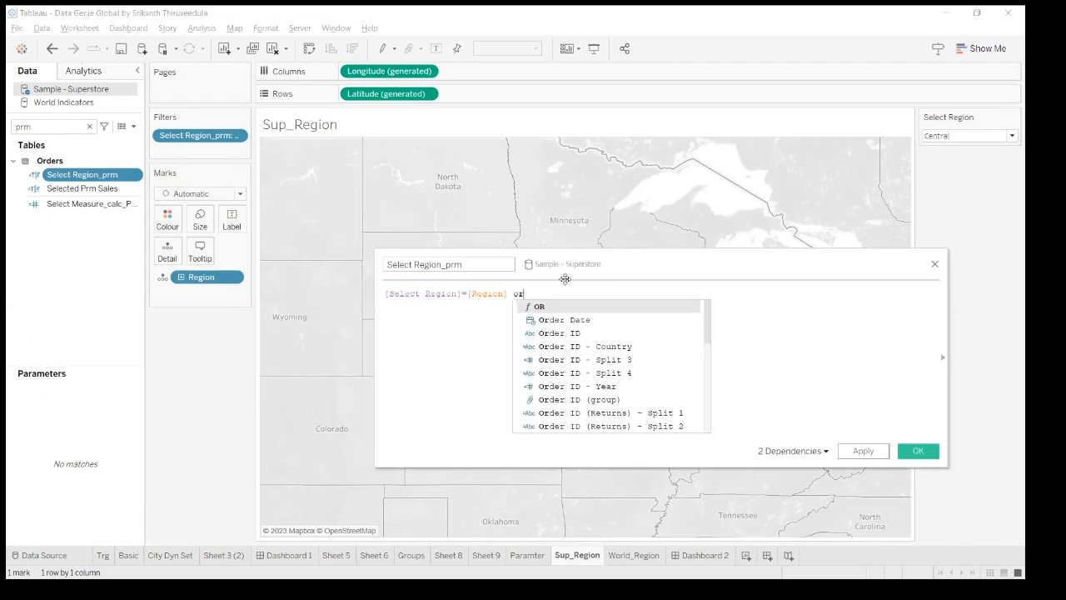
{"action": "key", "text": "Return"}
{"action": "type", "text": "sele"}
{"action": "key", "text": "Down"}
{"action": "key", "text": "Down"}
{"action": "key", "text": "Return"}
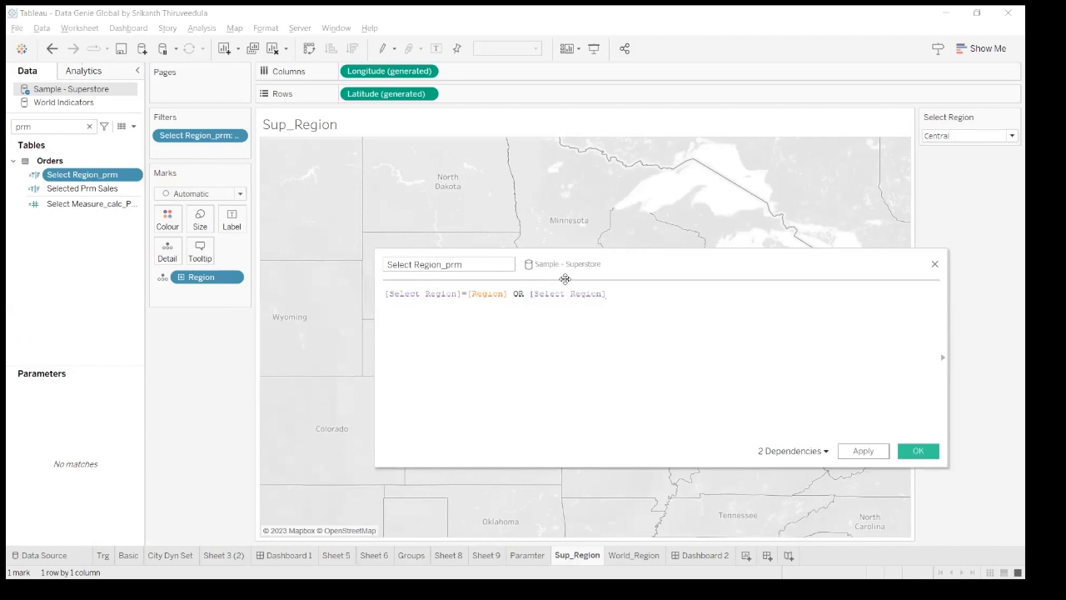
{"action": "type", "text": "='All"}
Step: Check the parameter's All option, copy the [Select Region]='All' condition from the formula, and save the Select Region_prm calculation
{"action": "left_click", "coordinate": [1005, 138]}
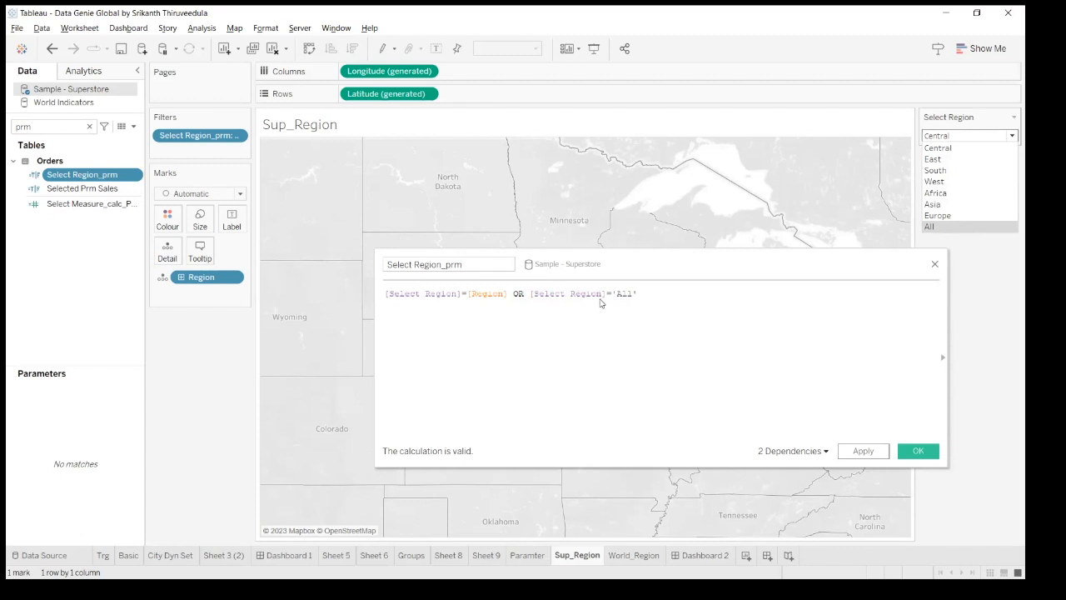
{"action": "left_click", "coordinate": [690, 288]}
{"action": "left_click", "coordinate": [534, 297], "text": "shift"}
{"action": "key", "text": "ctrl+c"}
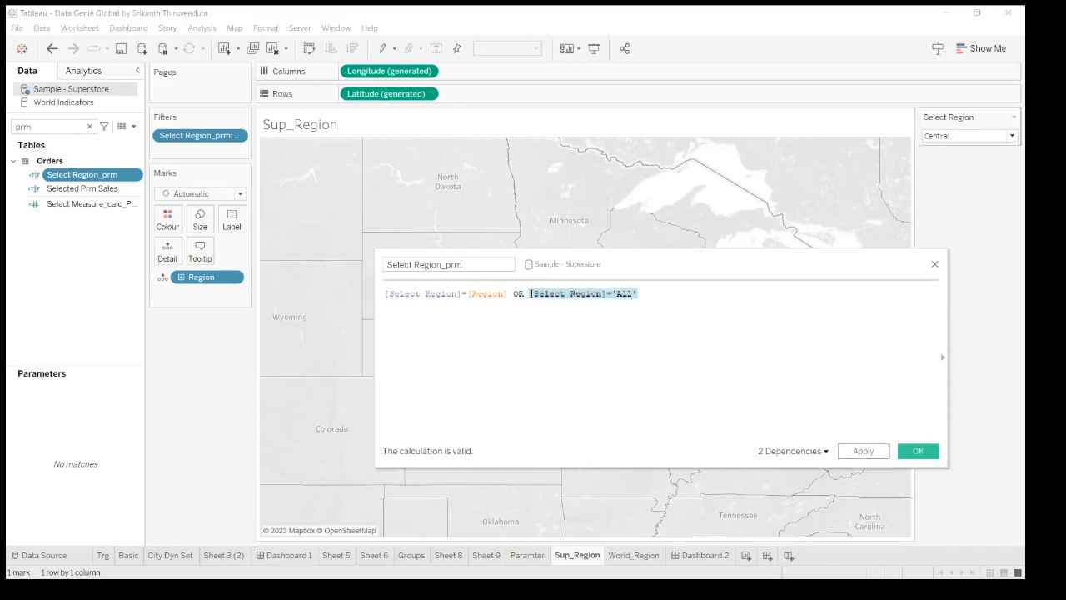
{"action": "left_click", "coordinate": [866, 451]}
{"action": "left_click", "coordinate": [918, 451]}
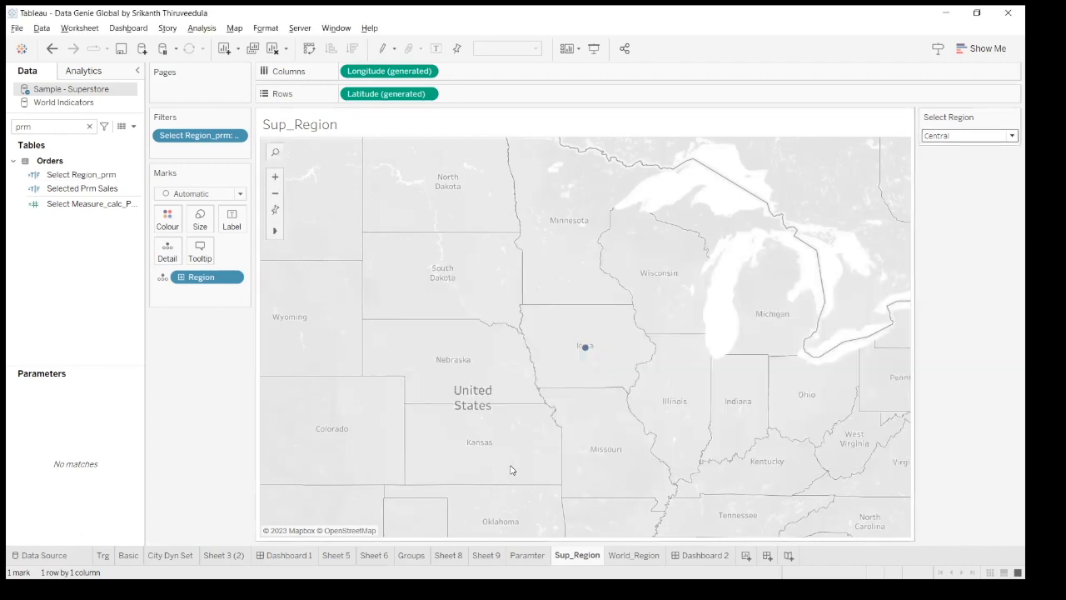
Step: On the World_Region sheet, extend the World Region_prm formula to [Select Region]=[Region] or [Select Region]='All' and save it
{"action": "left_click", "coordinate": [636, 555]}
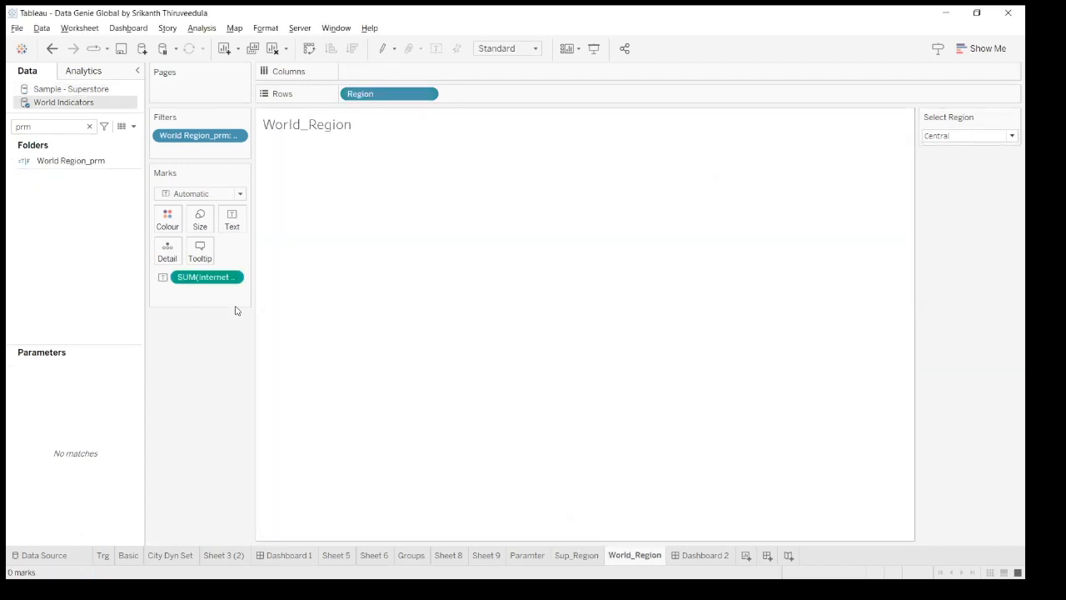
{"action": "left_click", "coordinate": [90, 164]}
{"action": "right_click", "coordinate": [92, 166]}
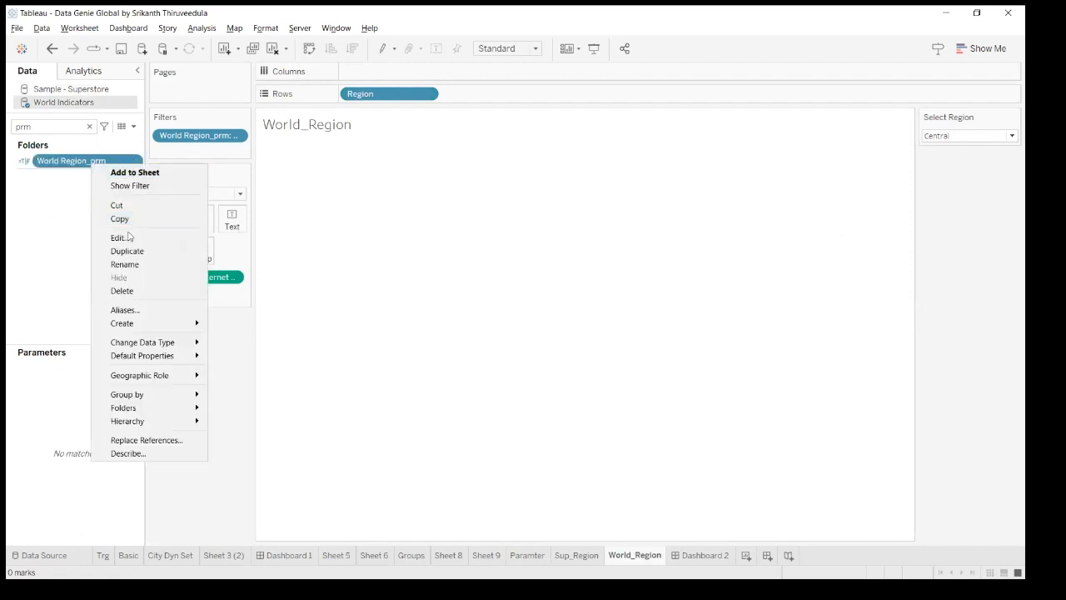
{"action": "key", "text": "Return"}
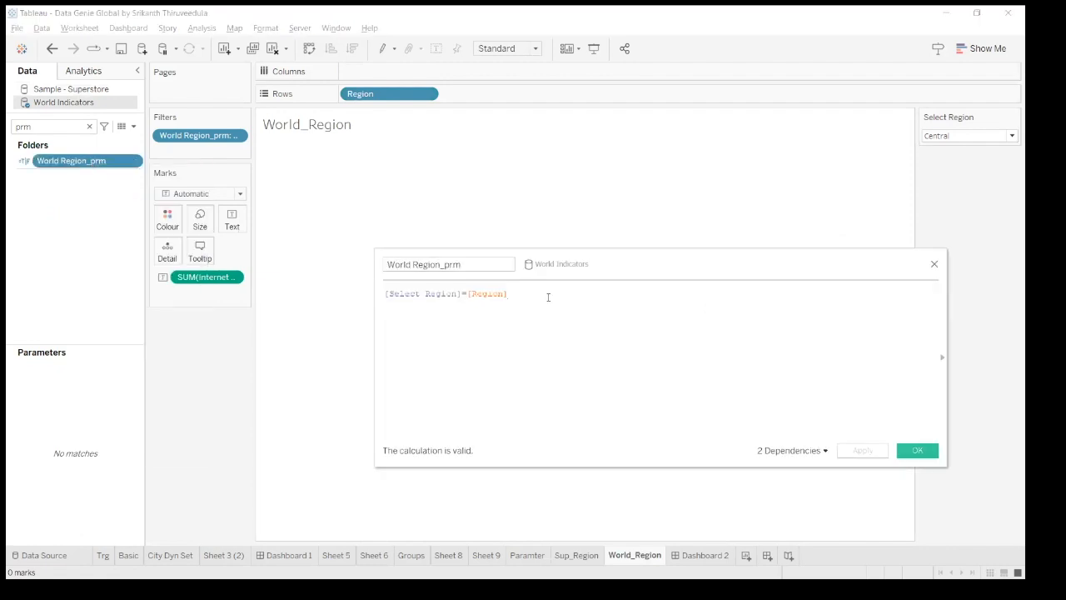
{"action": "type", "text": "or"}
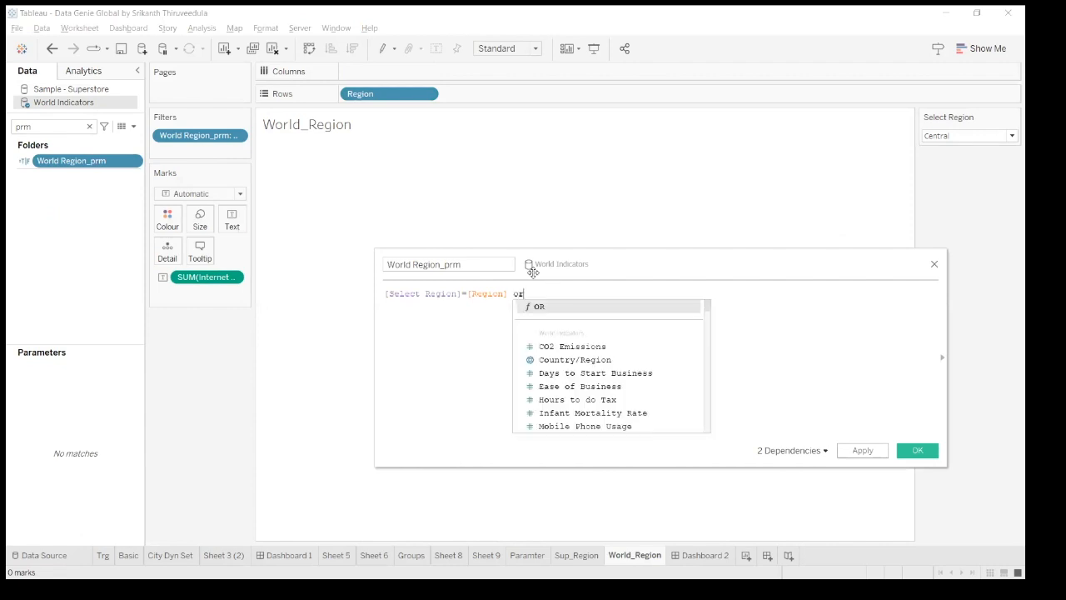
{"action": "key", "text": "ctrl+v"}
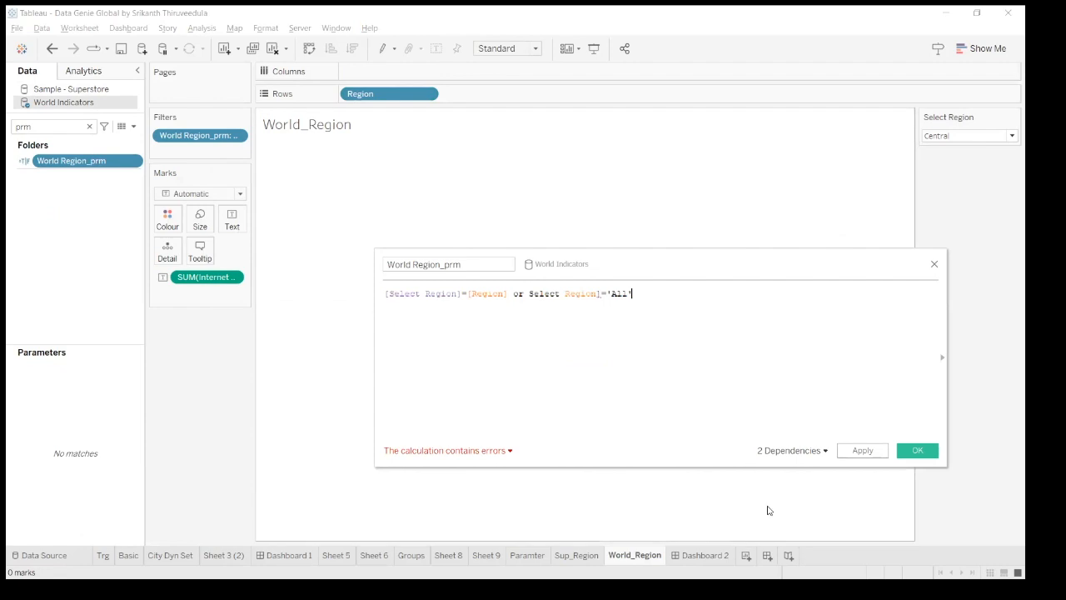
{"action": "left_click", "coordinate": [529, 293]}
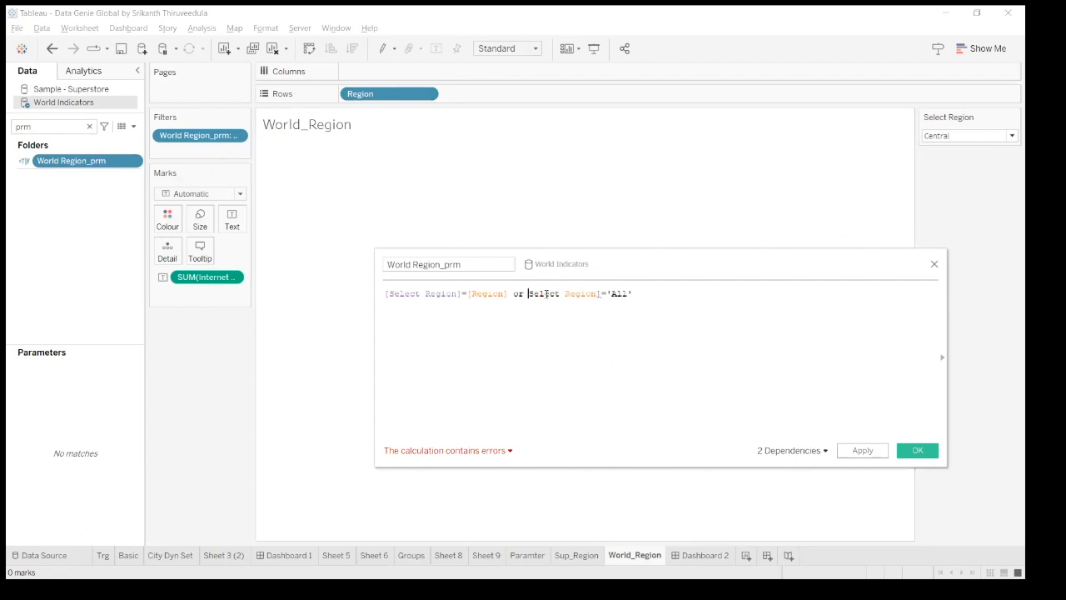
{"action": "type", "text": "["}
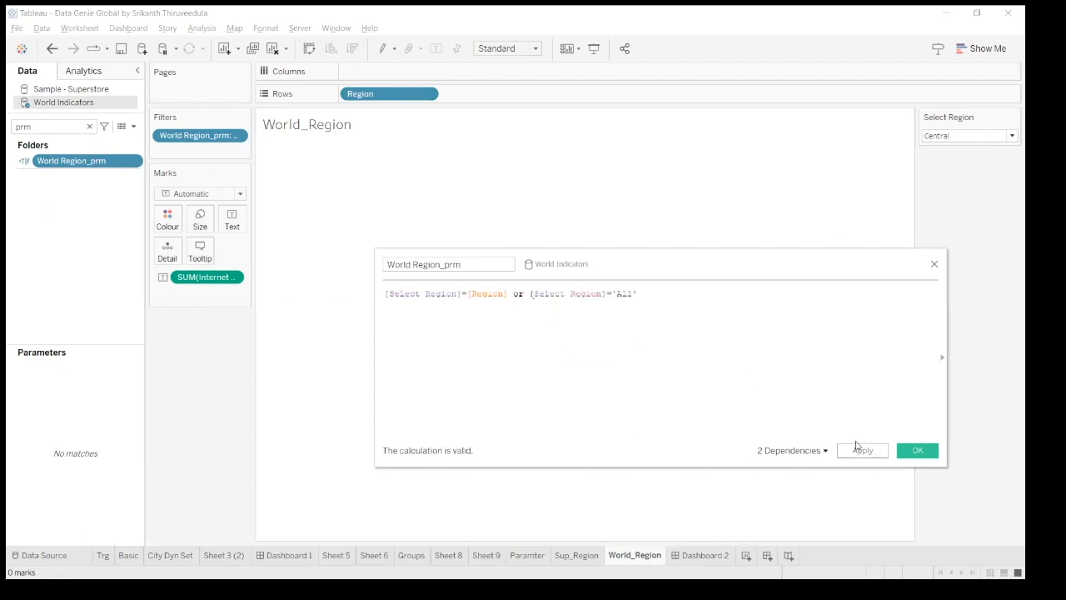
{"action": "left_click", "coordinate": [860, 451]}
{"action": "left_click", "coordinate": [904, 451]}
Step: Return to Dashboard 2 and set Select Region to All
{"action": "left_click", "coordinate": [707, 556]}
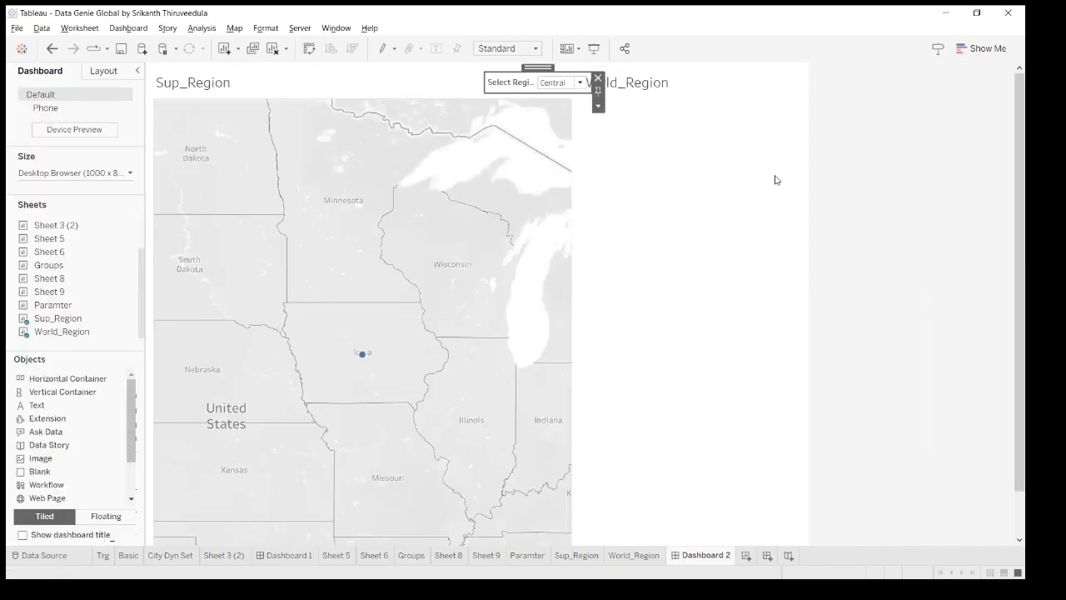
{"action": "left_click", "coordinate": [554, 82]}
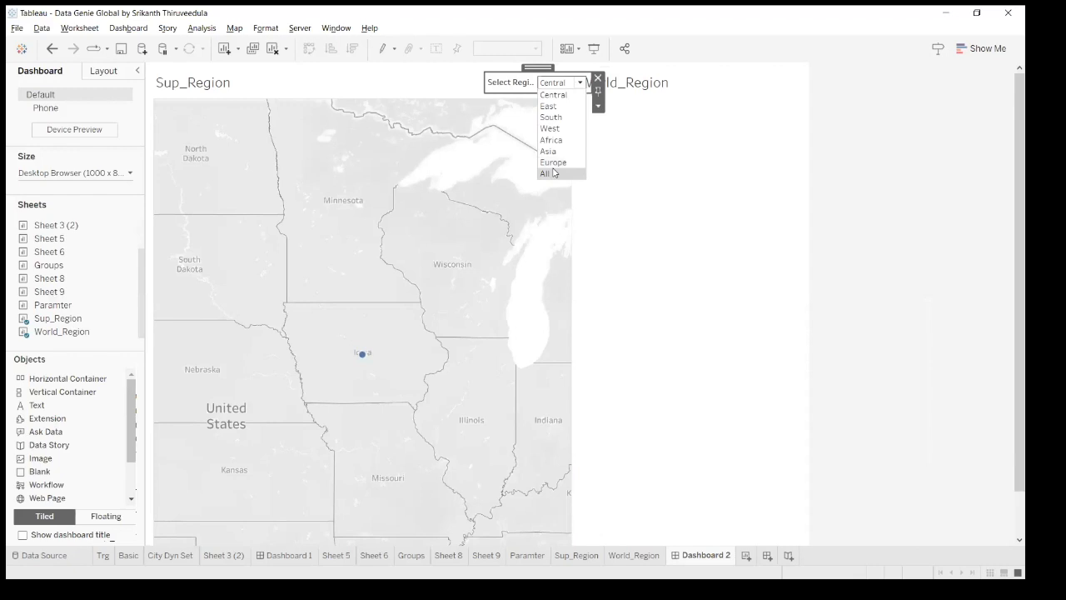
{"action": "left_click", "coordinate": [554, 173]}
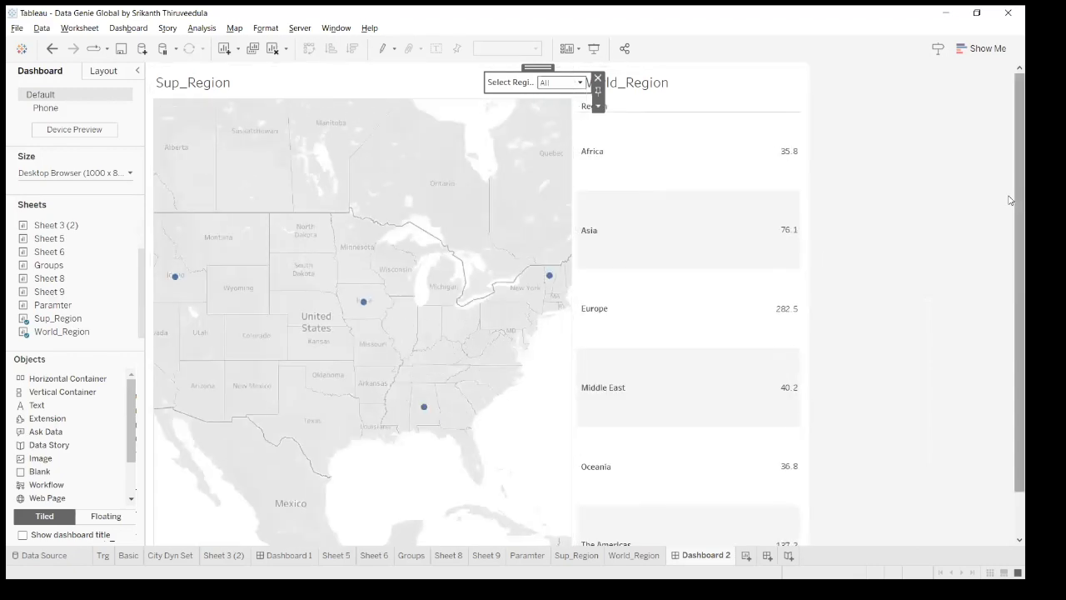